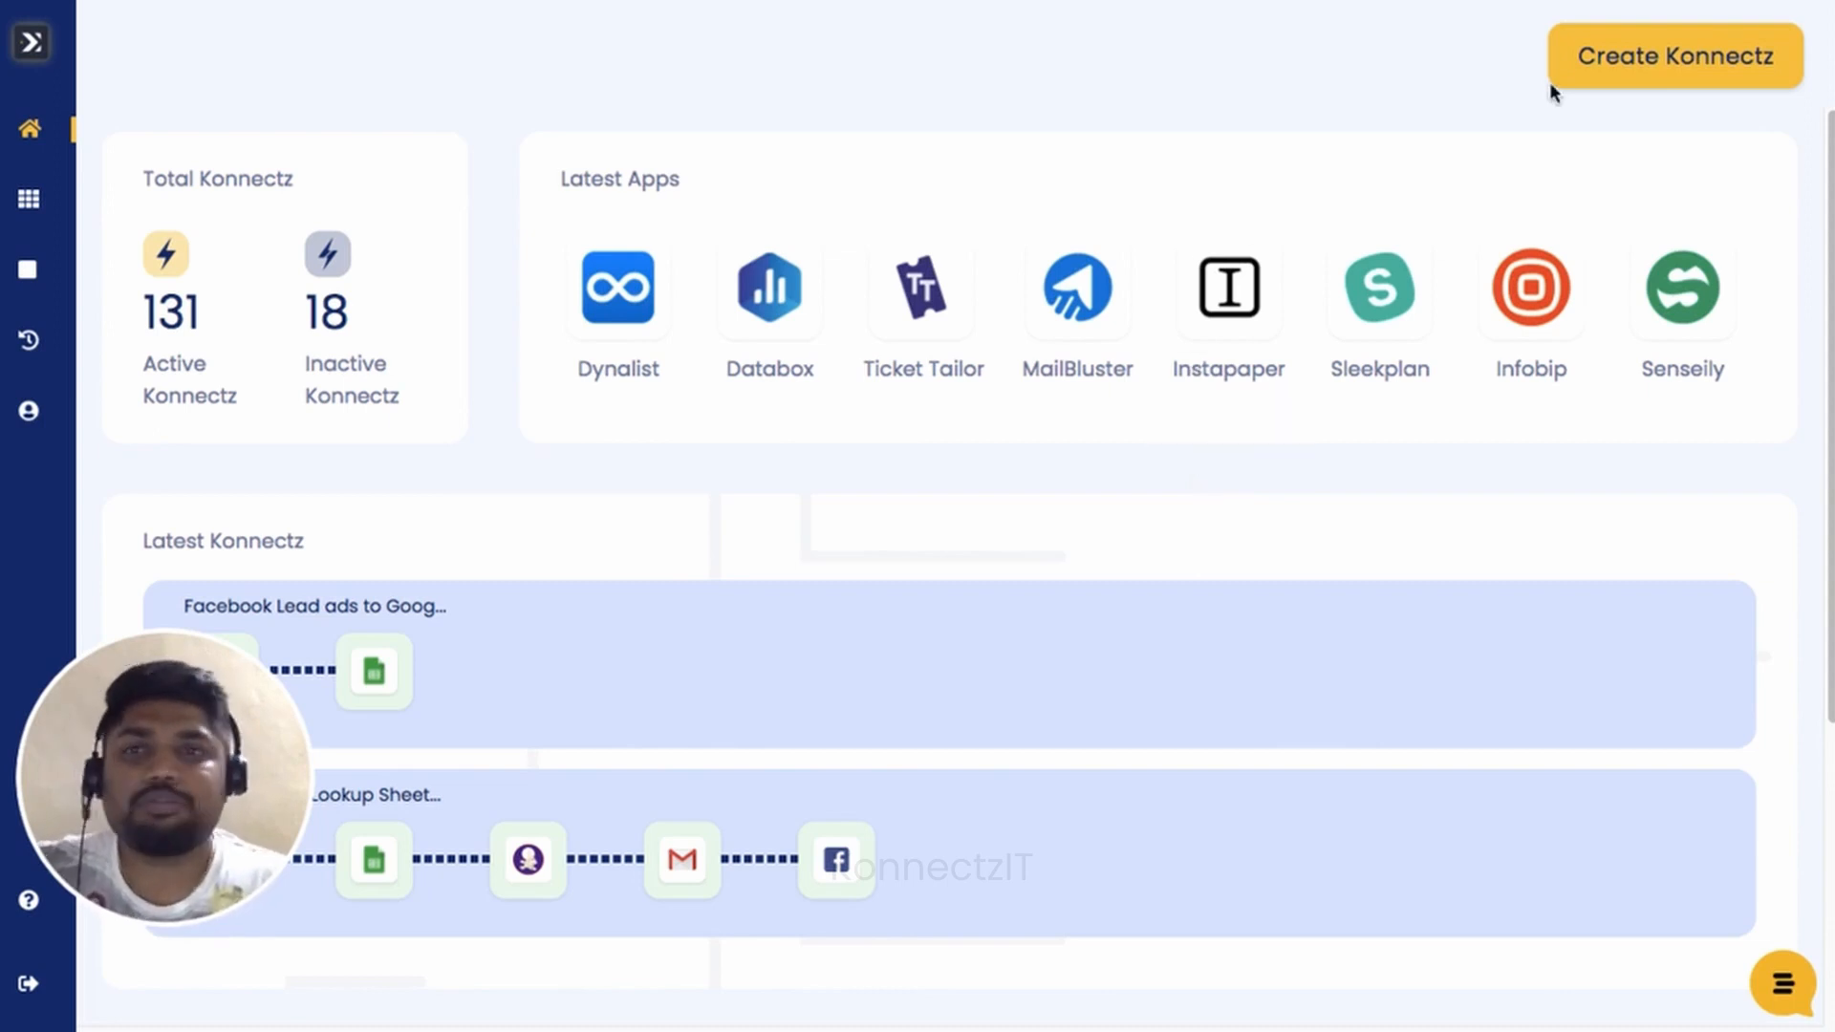
Create a new konnect titled 'Click Funnels to Google Sheets' and search the apps for 'click'.
left_click(1677, 80)
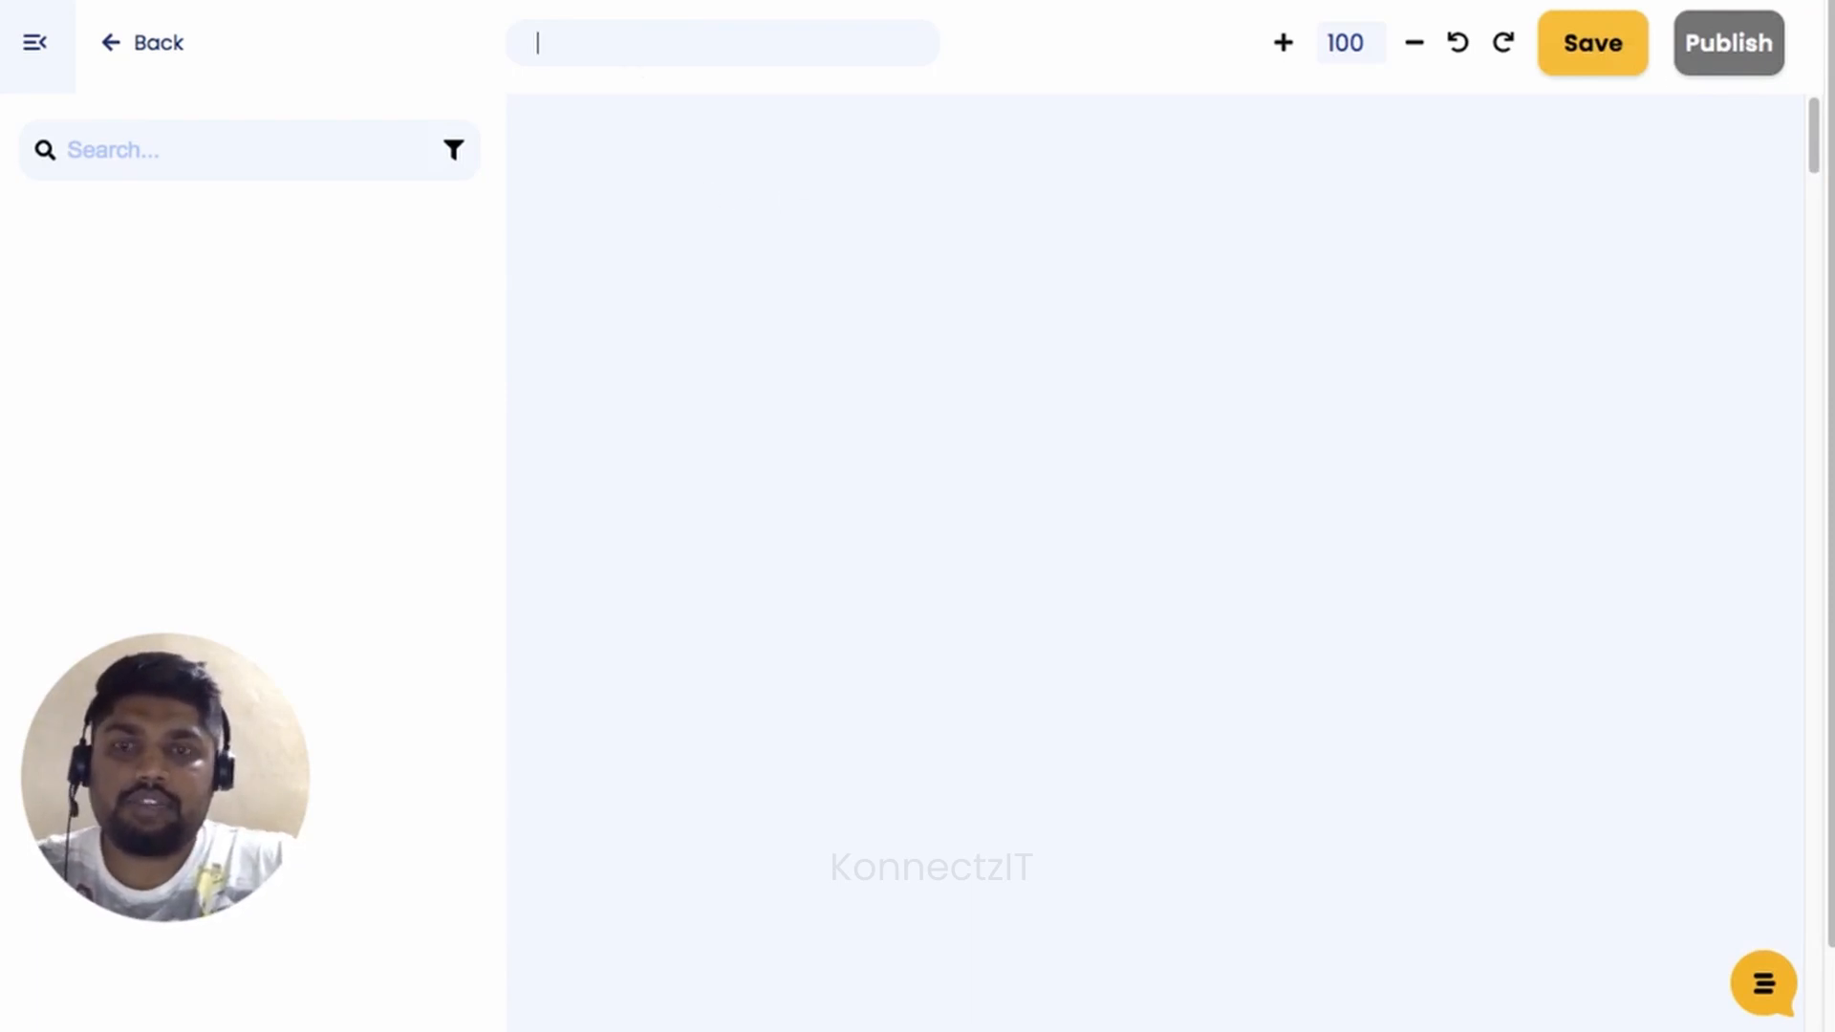
type("Click Funn")
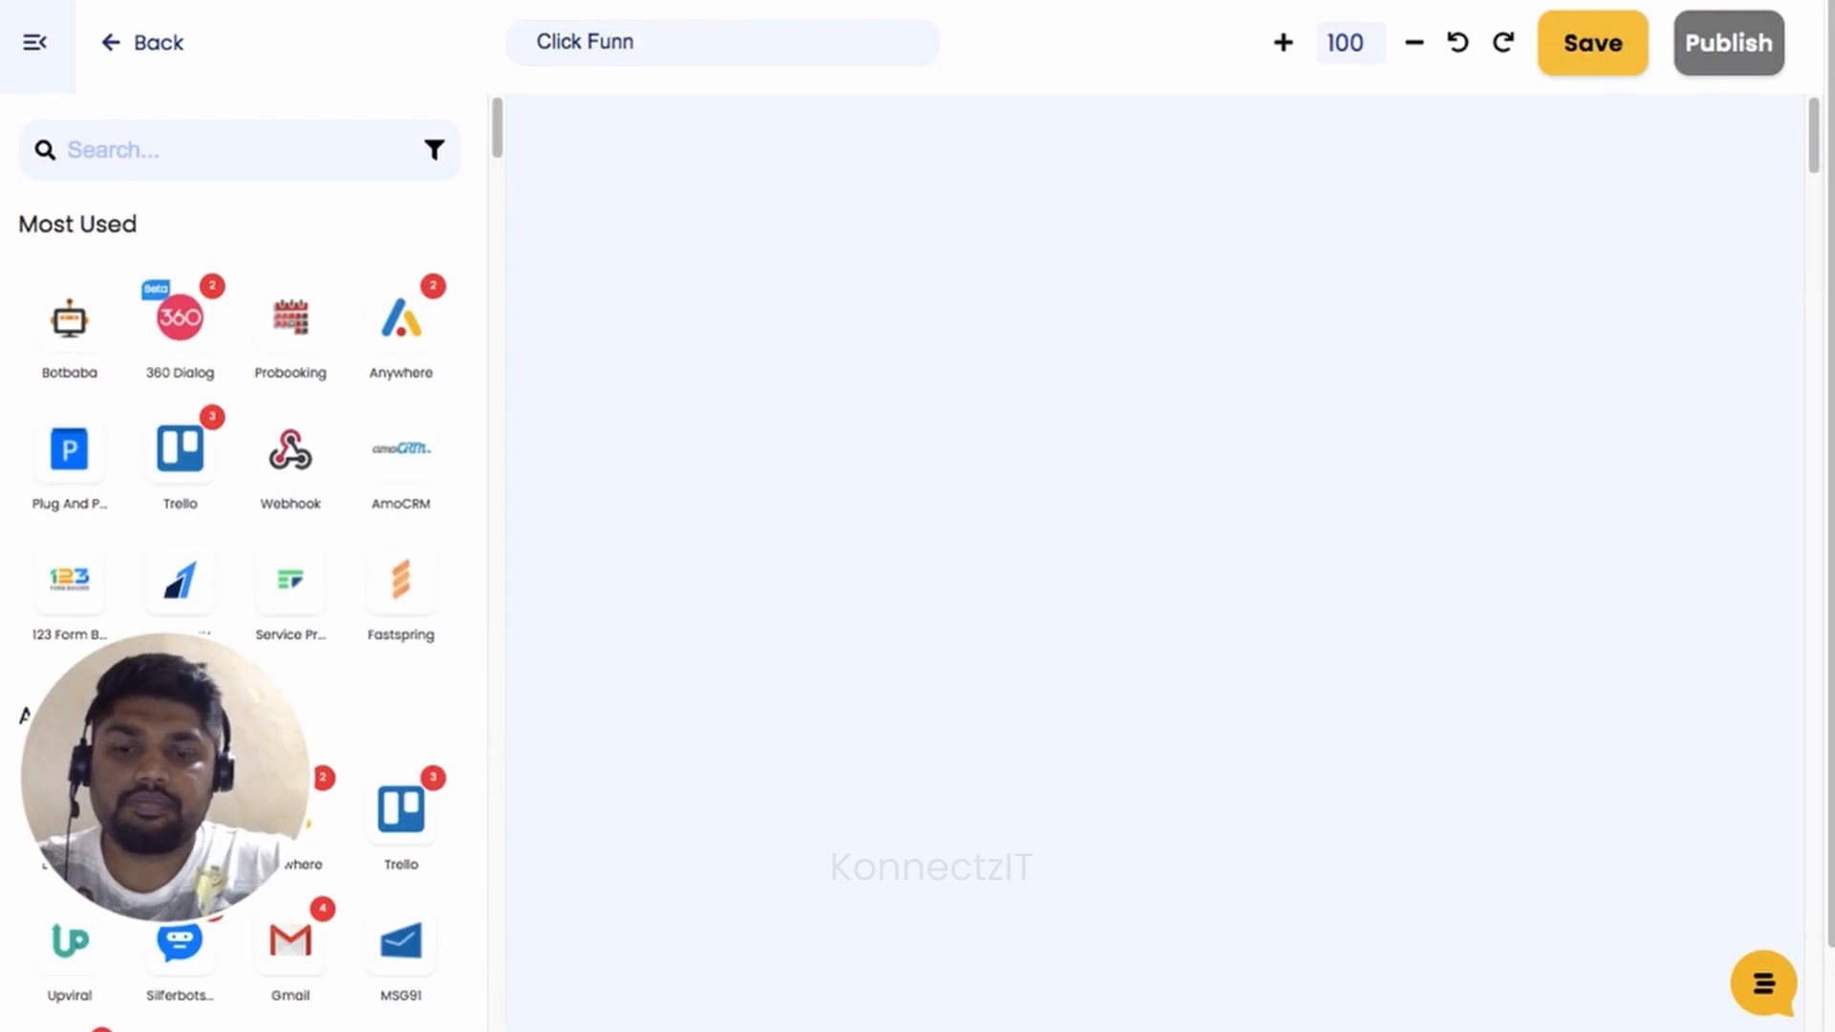
type("els to ")
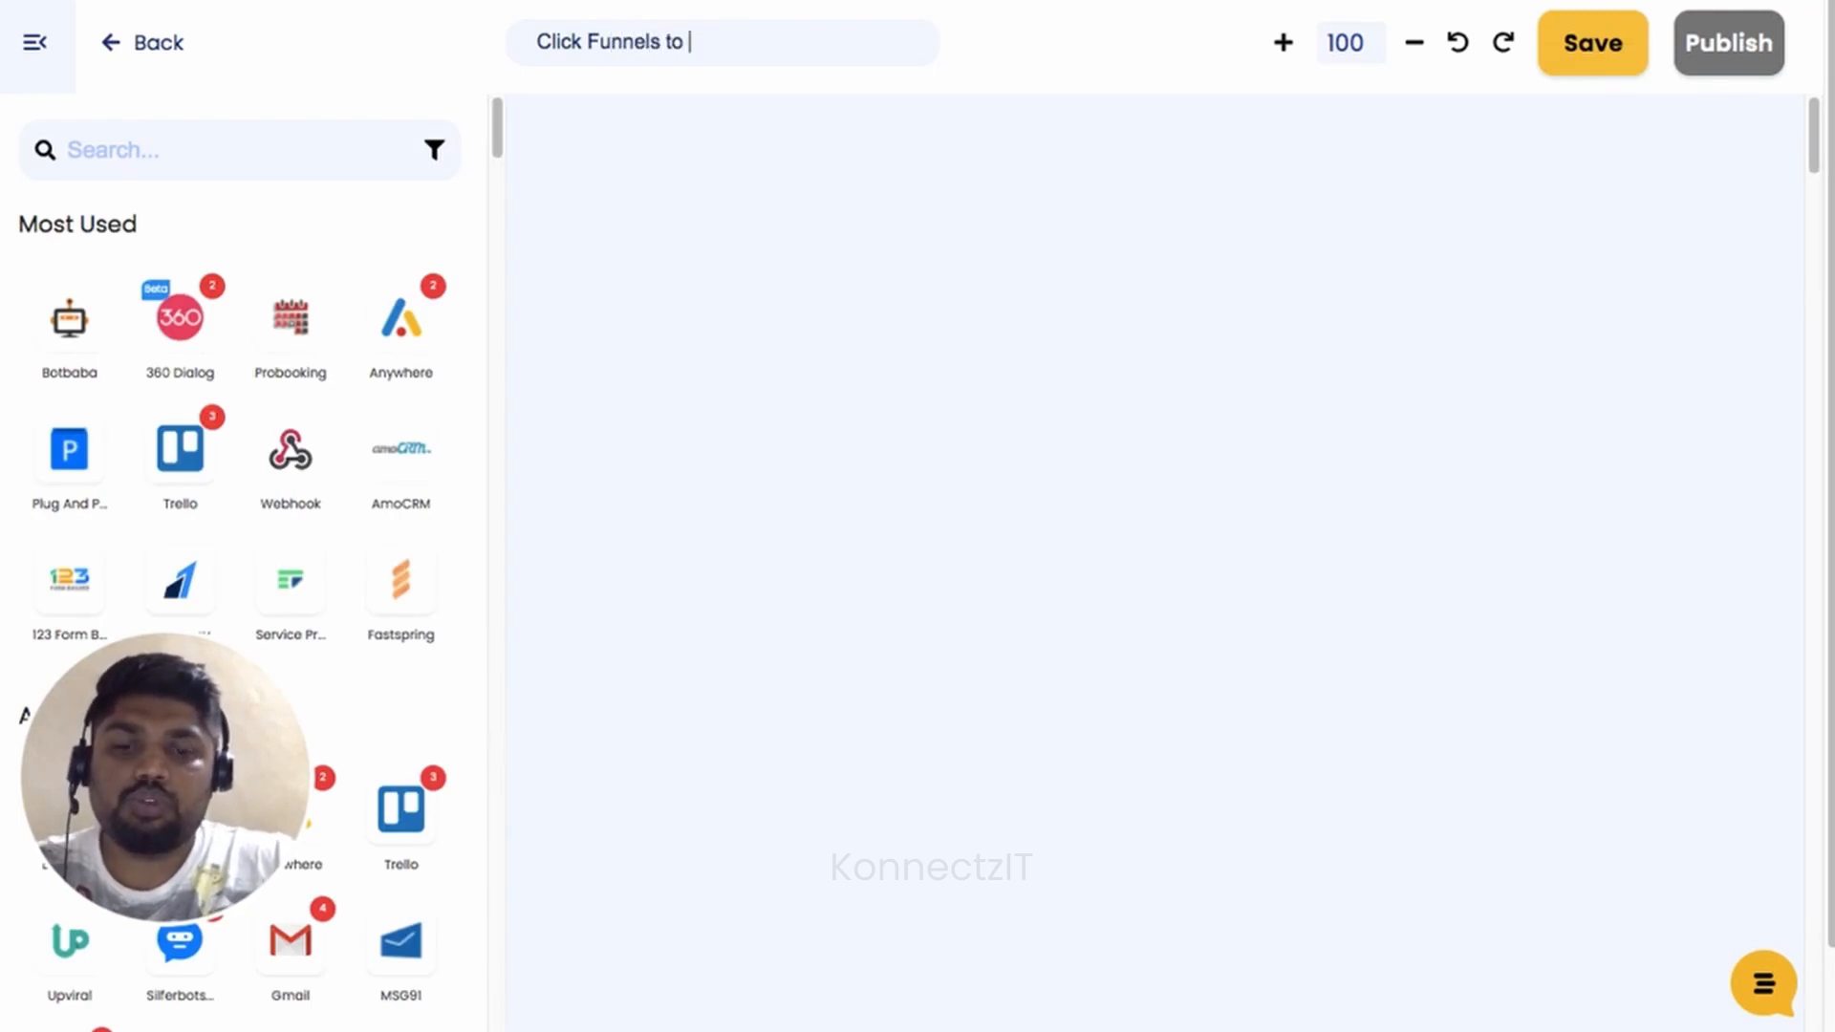
type("Google Sheets")
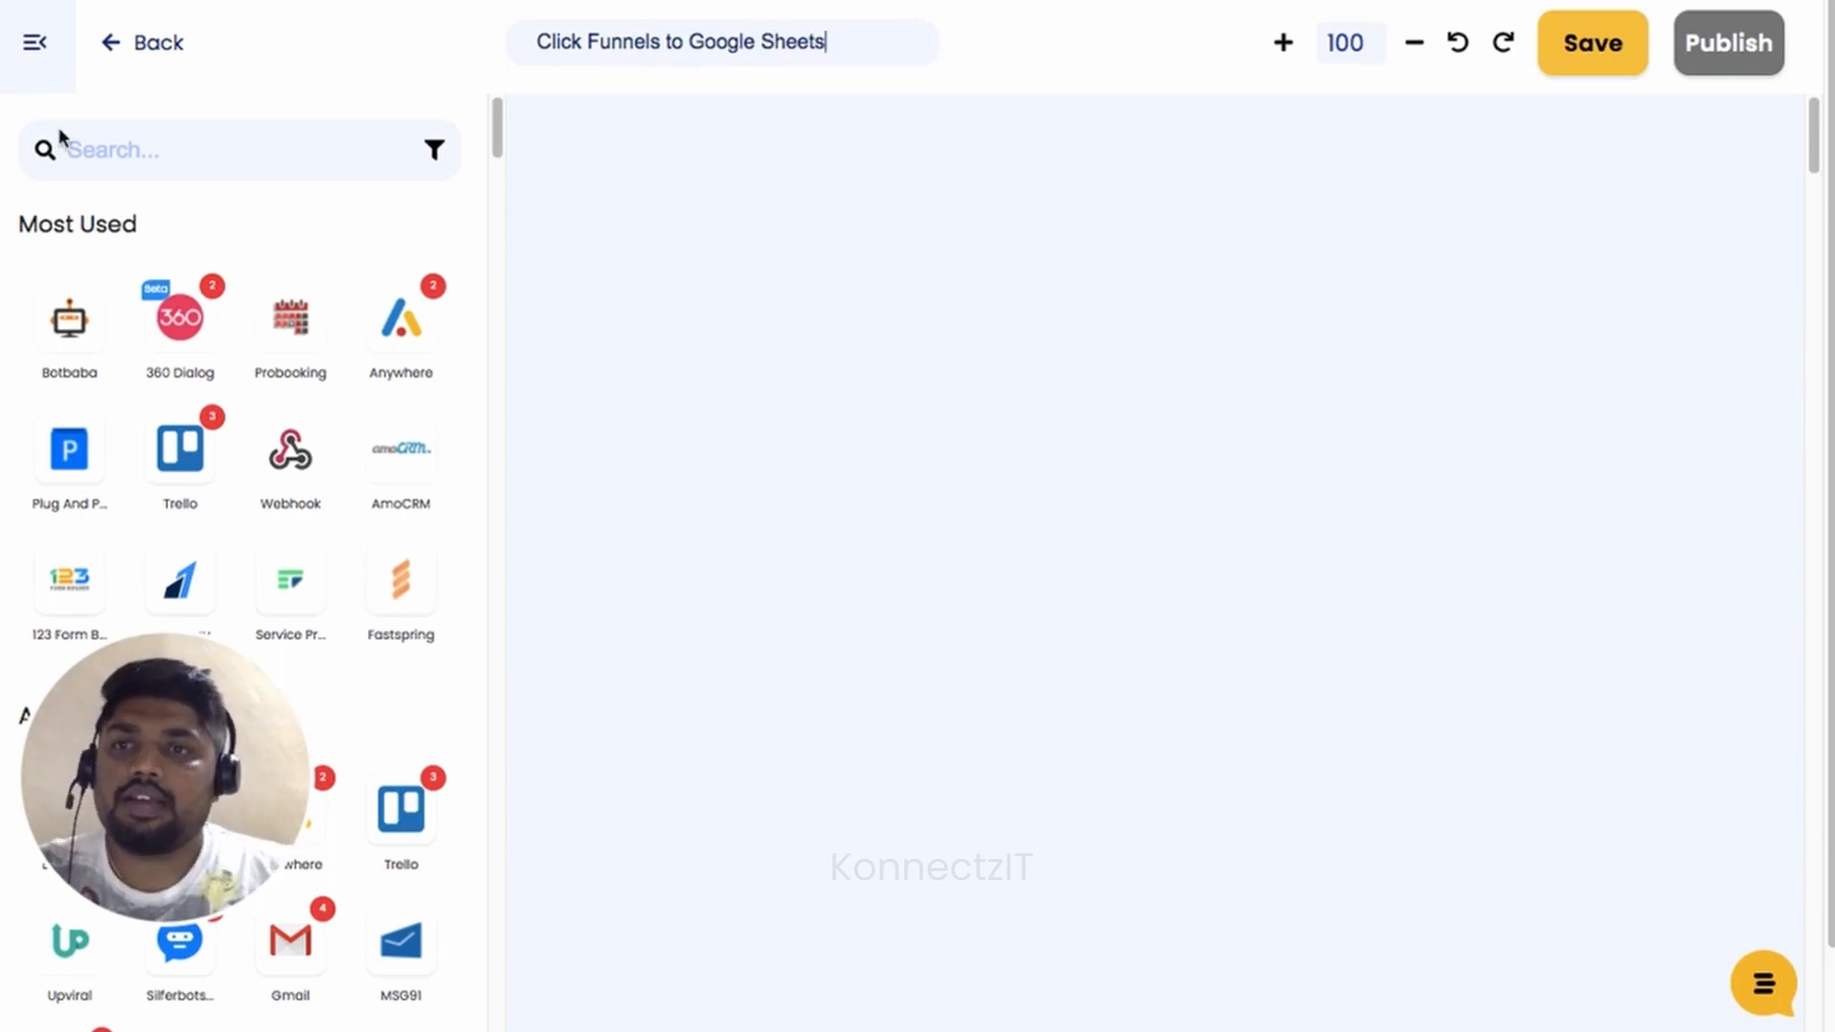
left_click(107, 146)
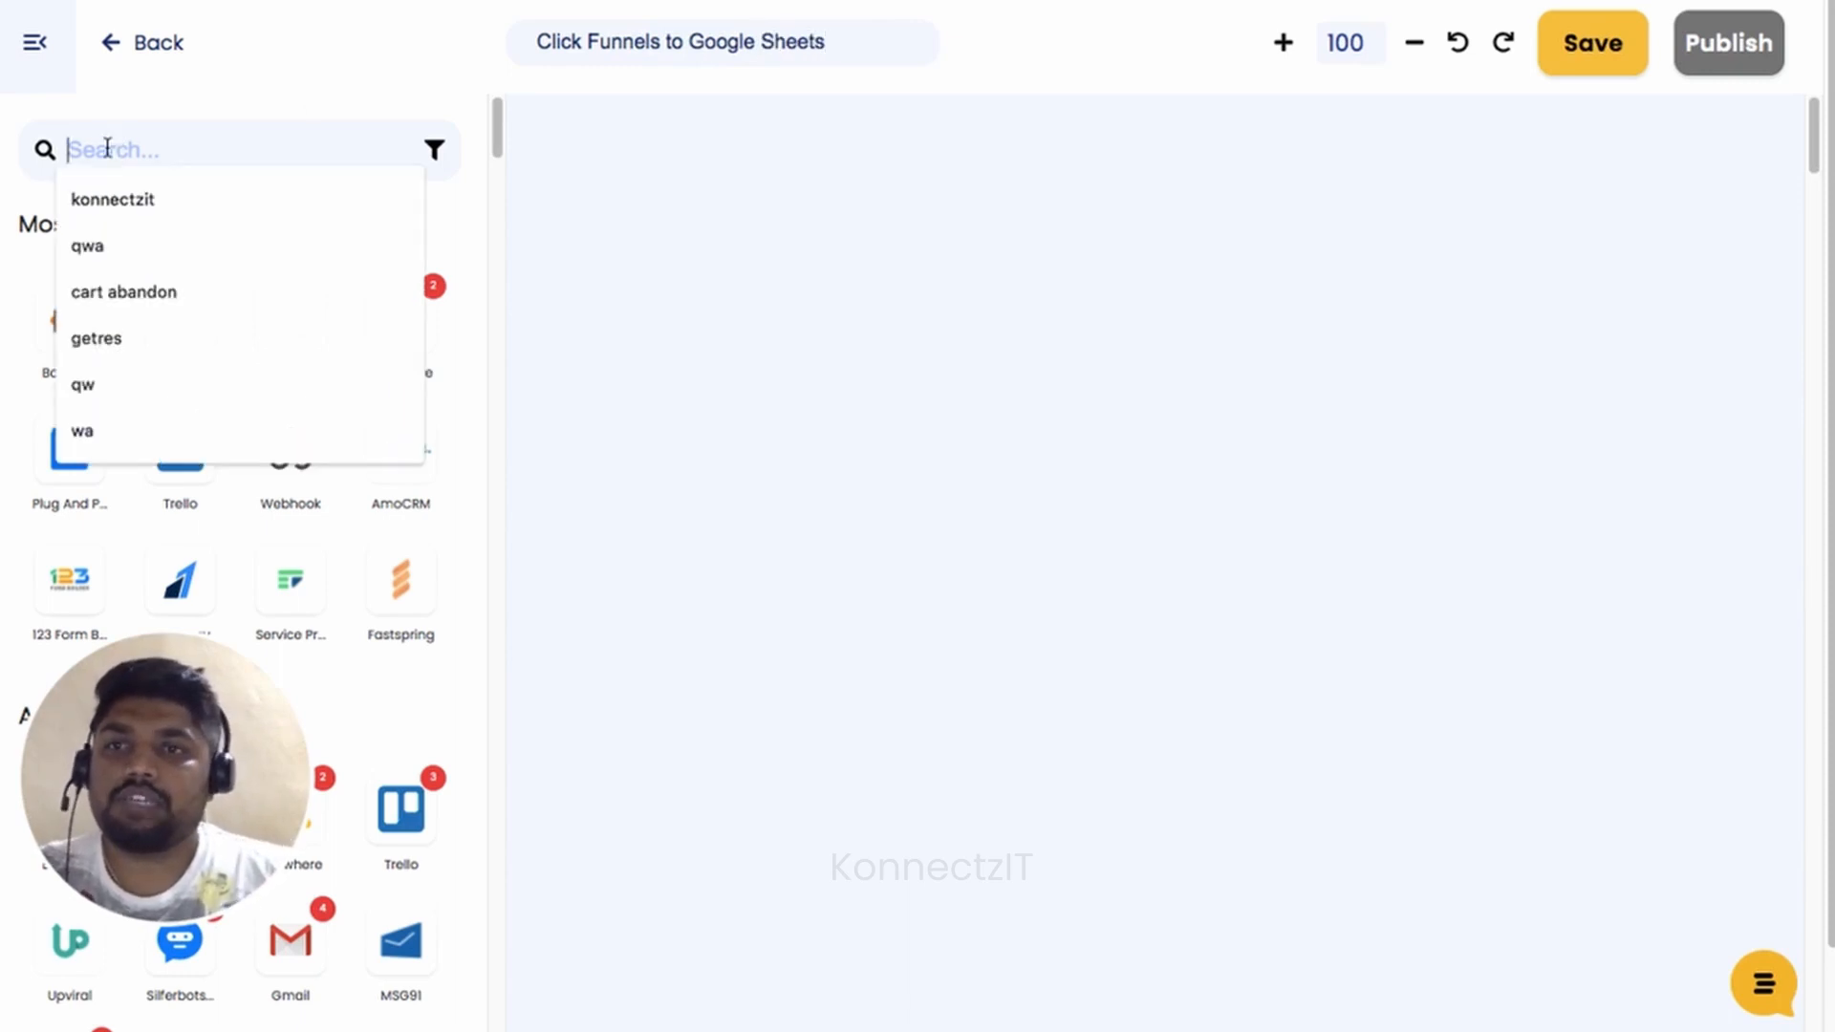
type("click")
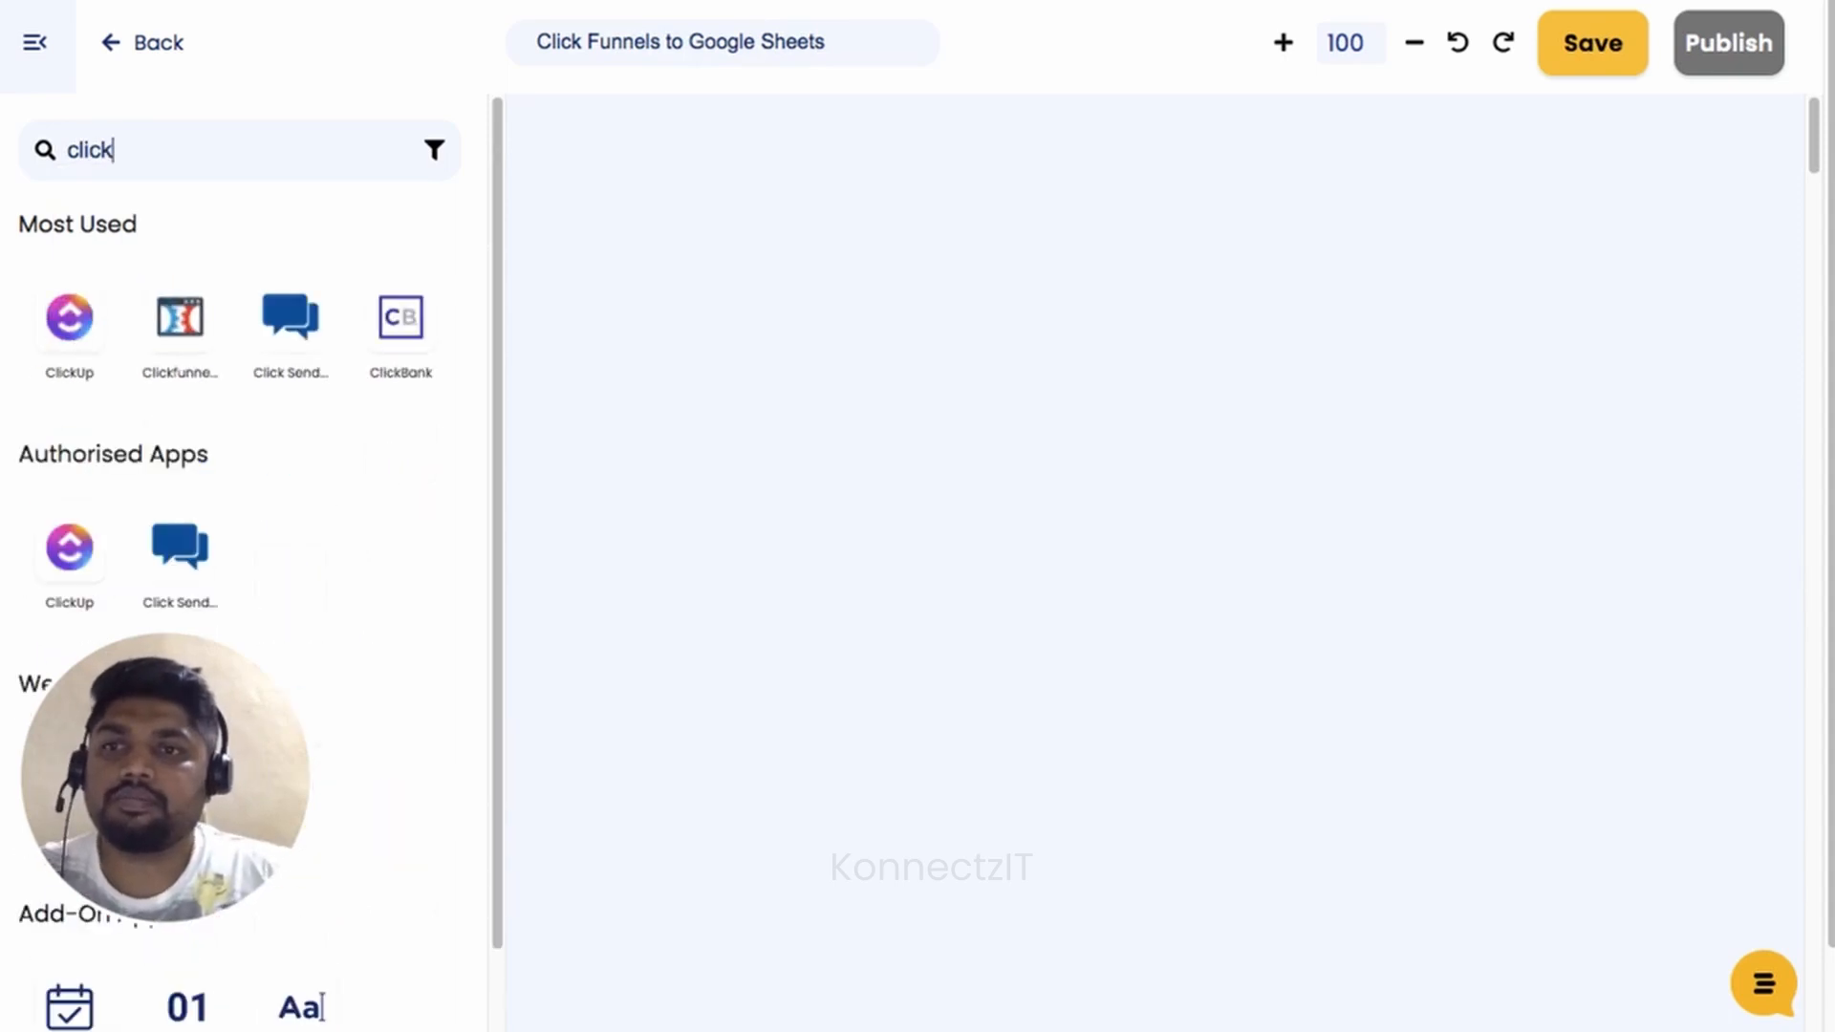
Add Clickfunnels as the trigger app with the New Contact Created event.
left_click_drag(310, 375, 661, 253)
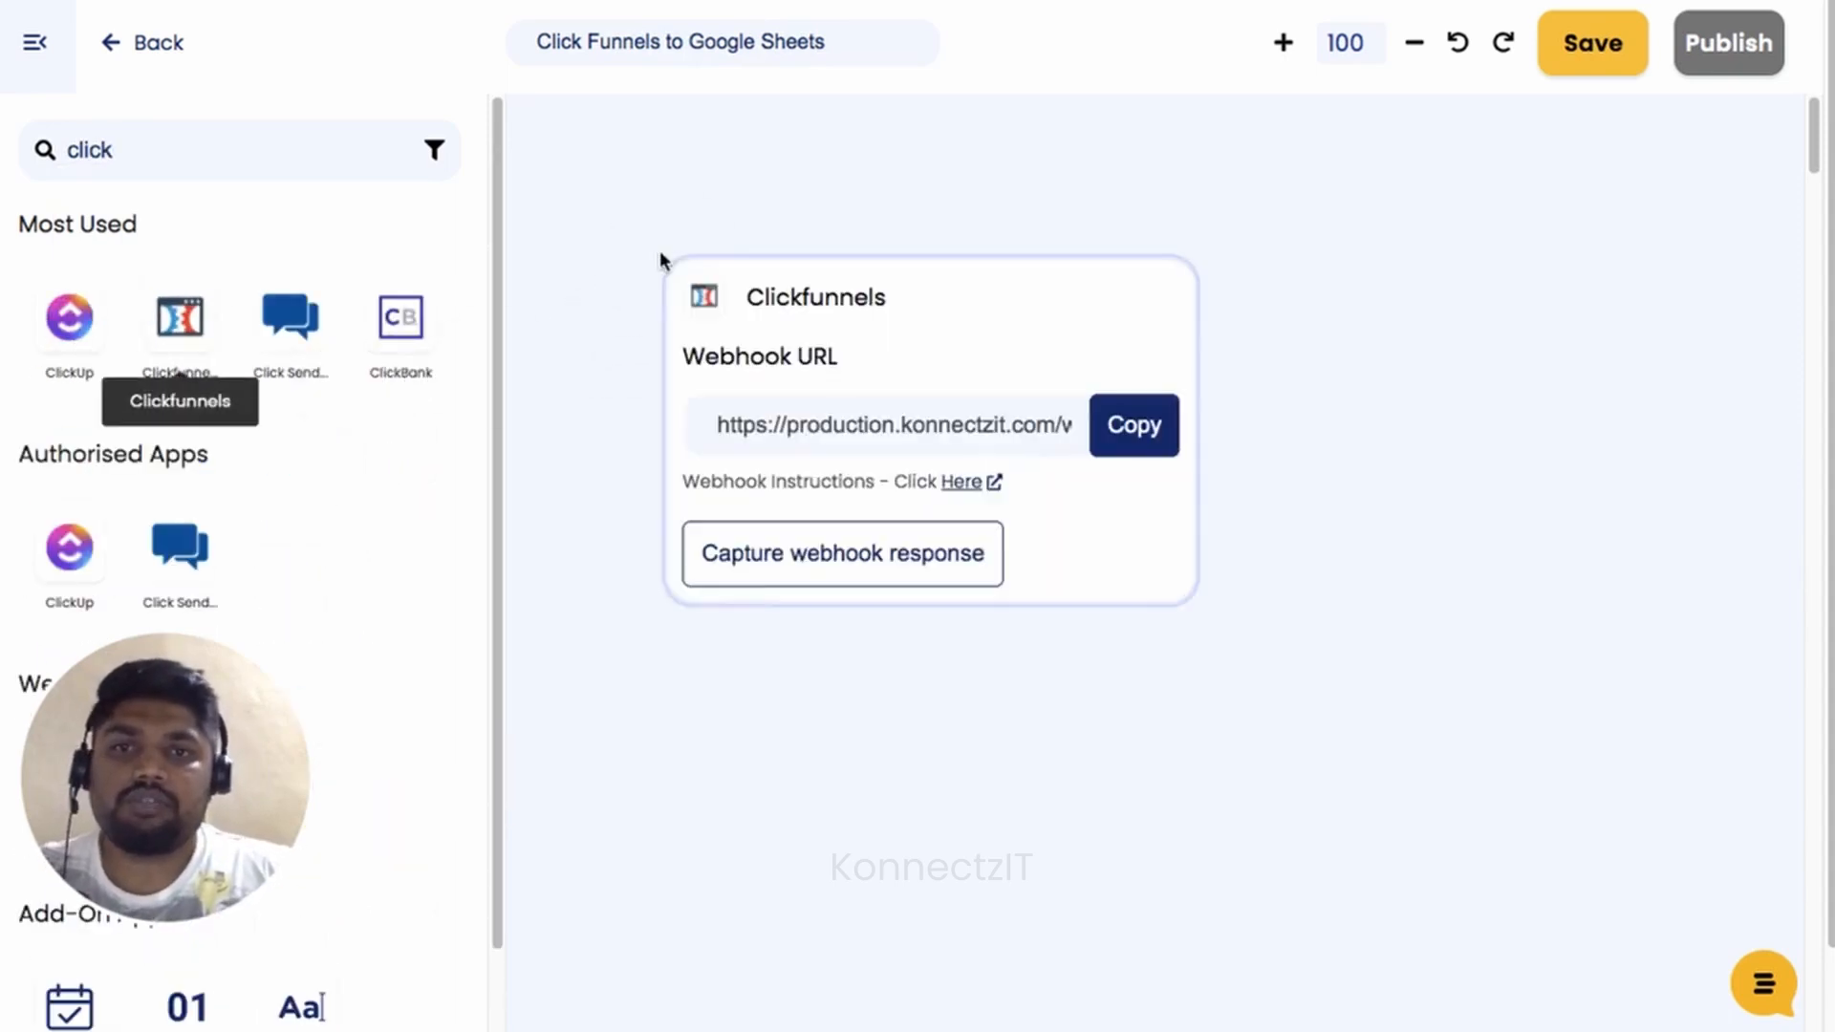
left_click(32, 43)
left_click_drag(1024, 350, 610, 224)
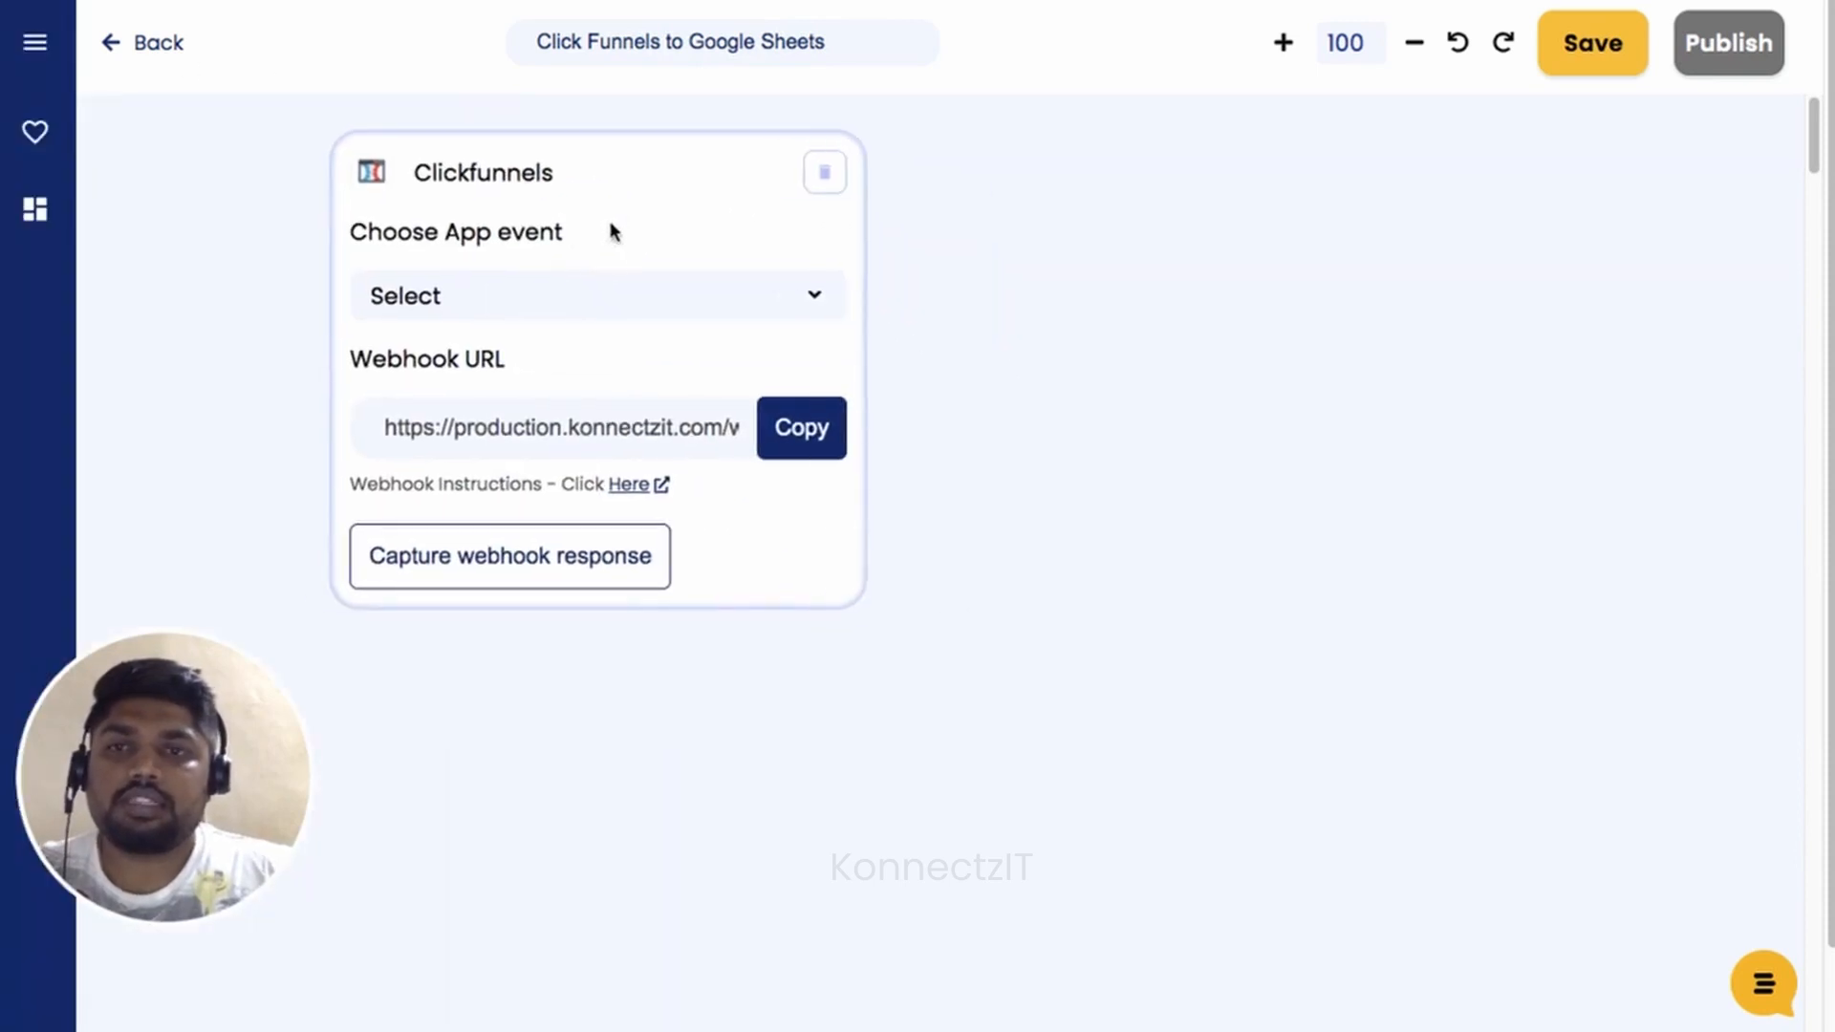
left_click(594, 294)
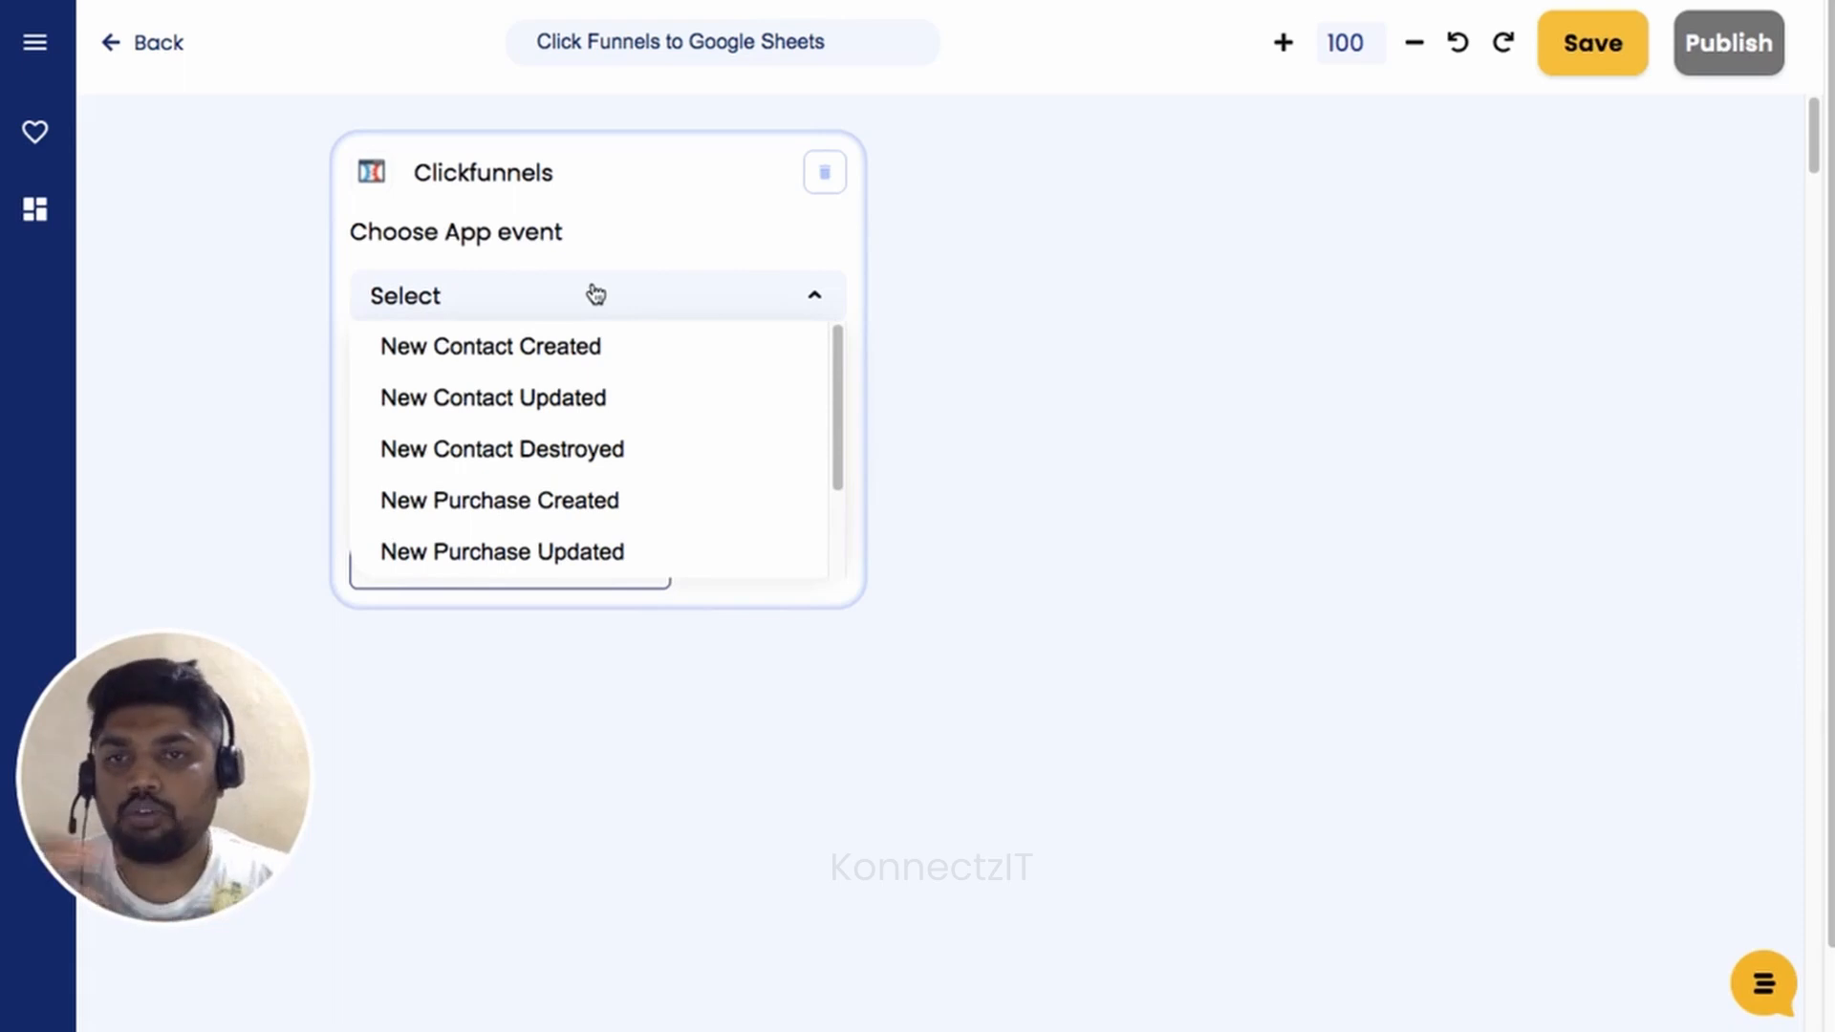
scroll(612, 458, "down", 3)
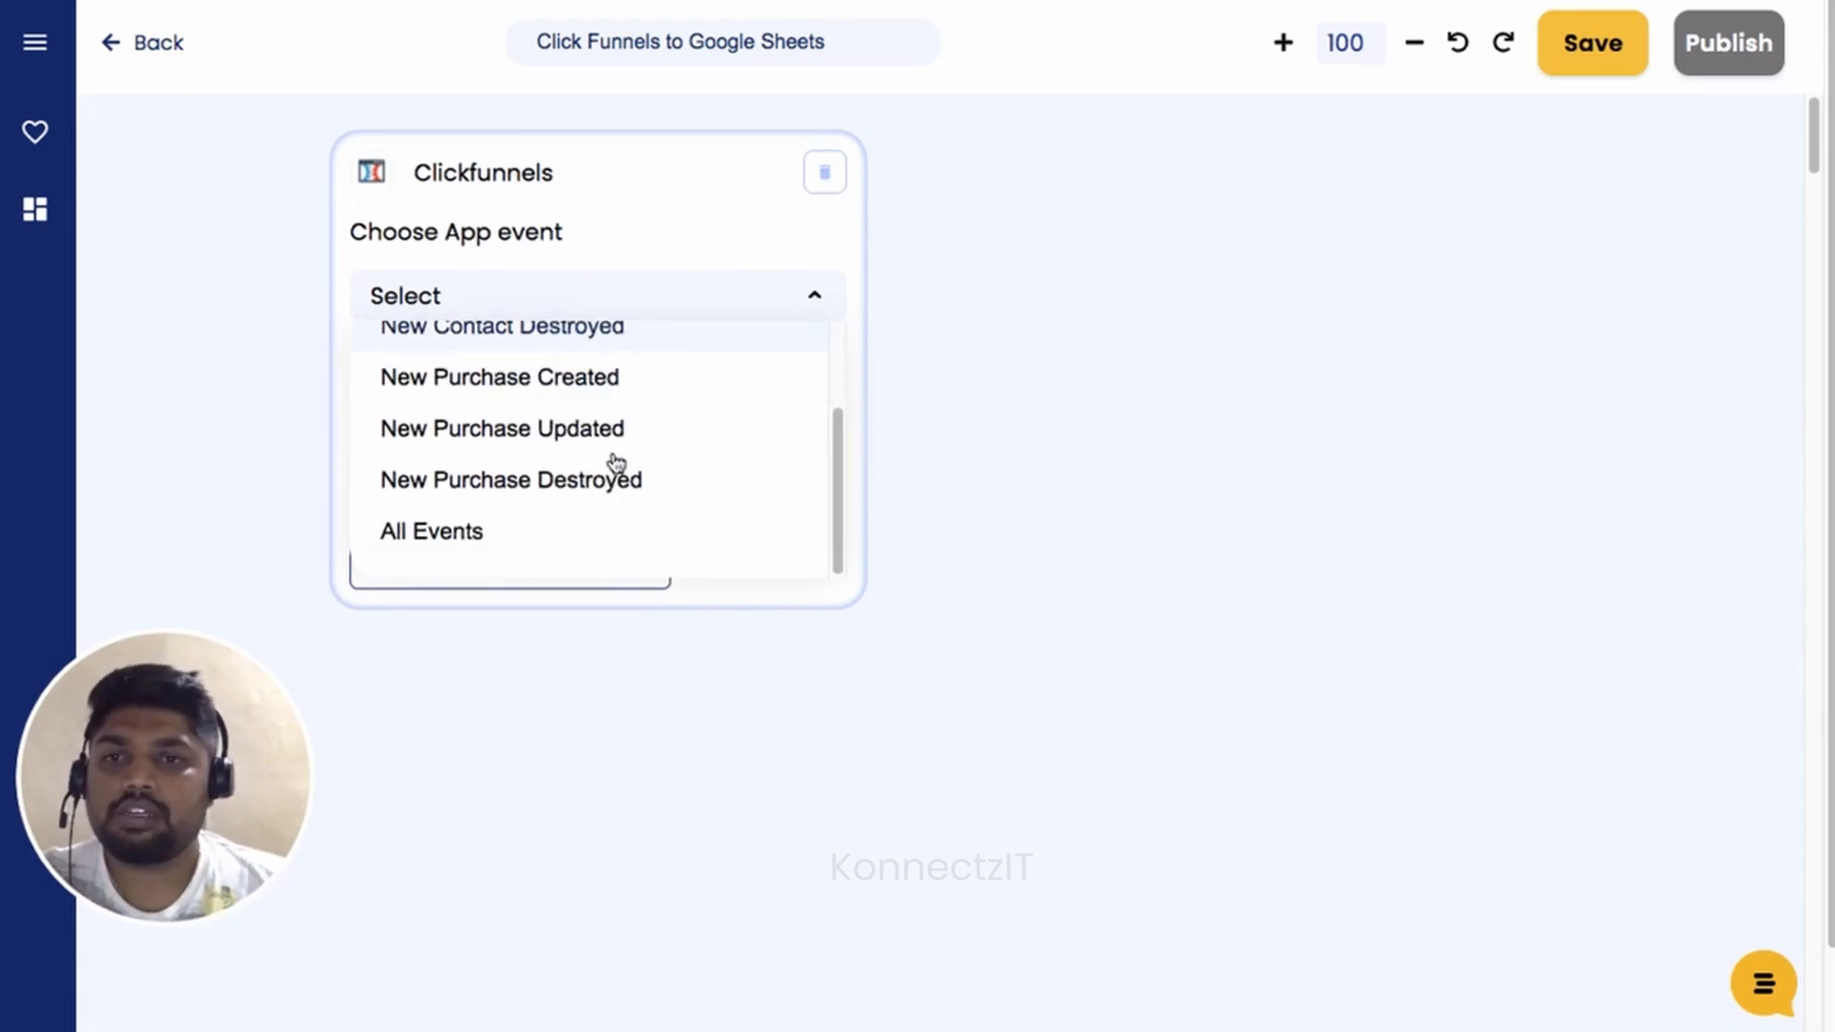
scroll(614, 466, "up", 3)
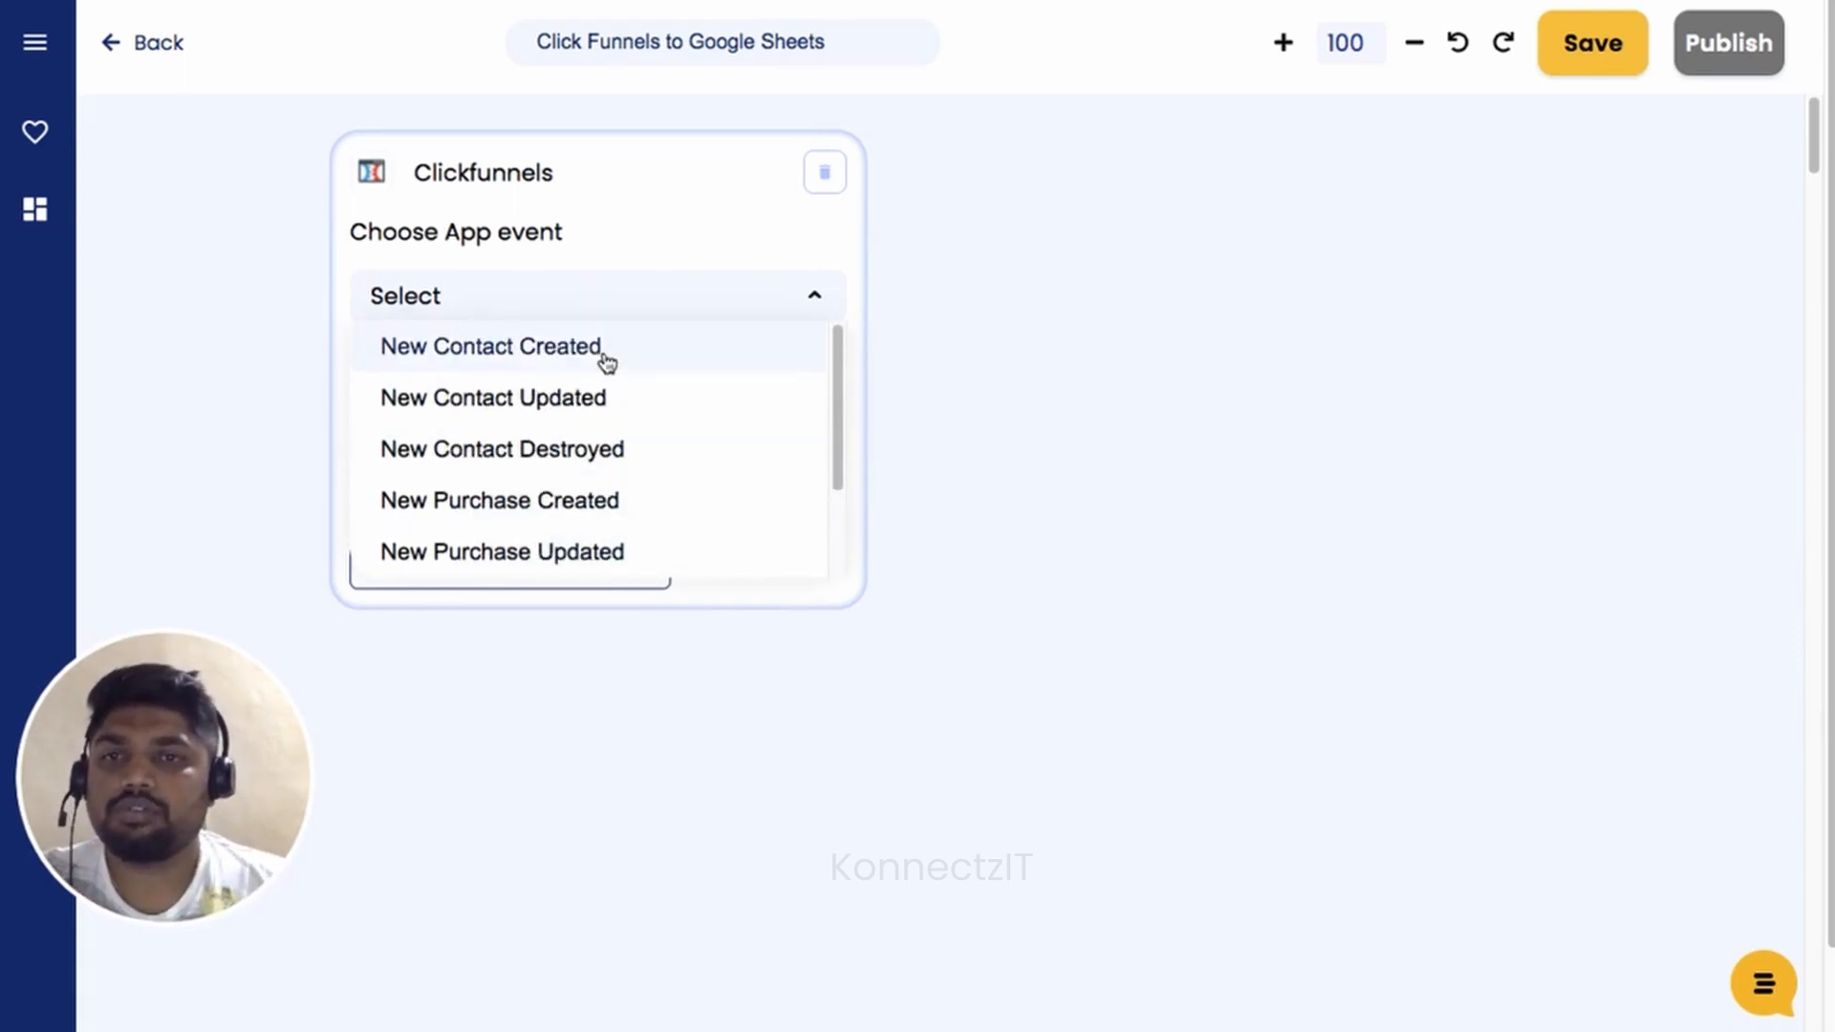
left_click(604, 353)
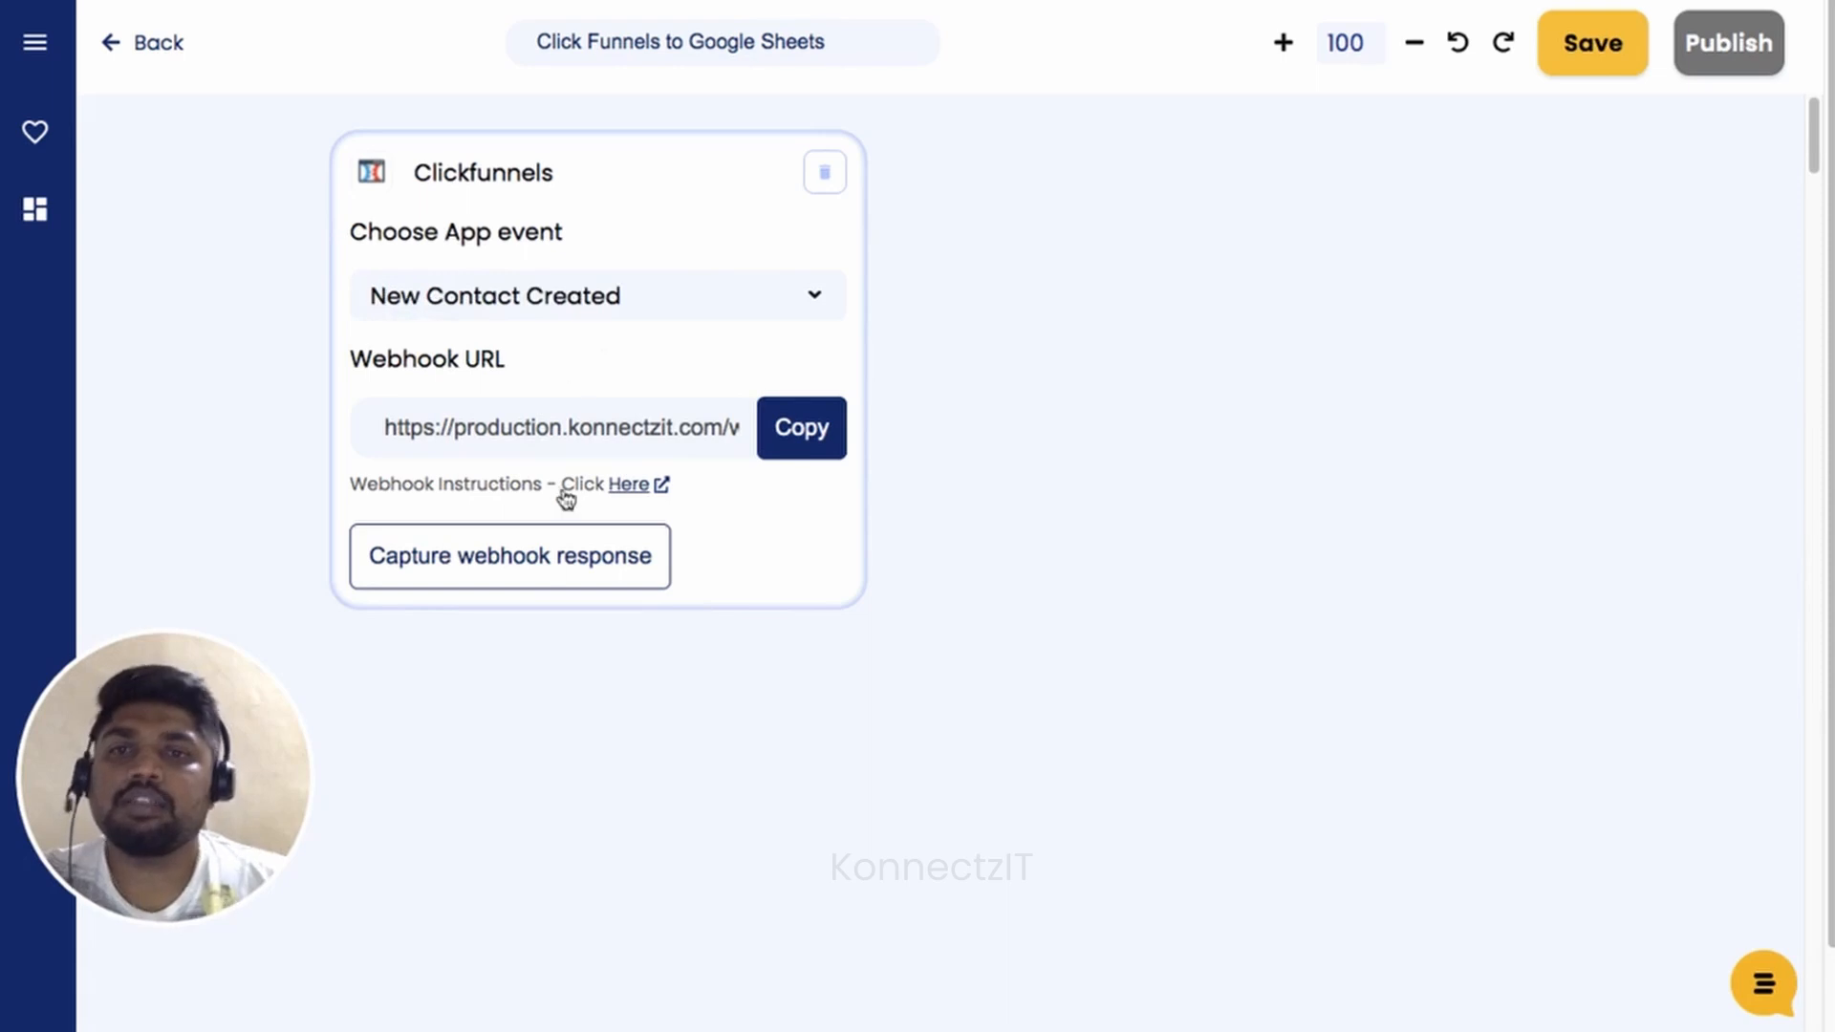
Review the webhook instructions, copy the trigger's webhook URL and switch to ClickFunnels.
left_click(636, 483)
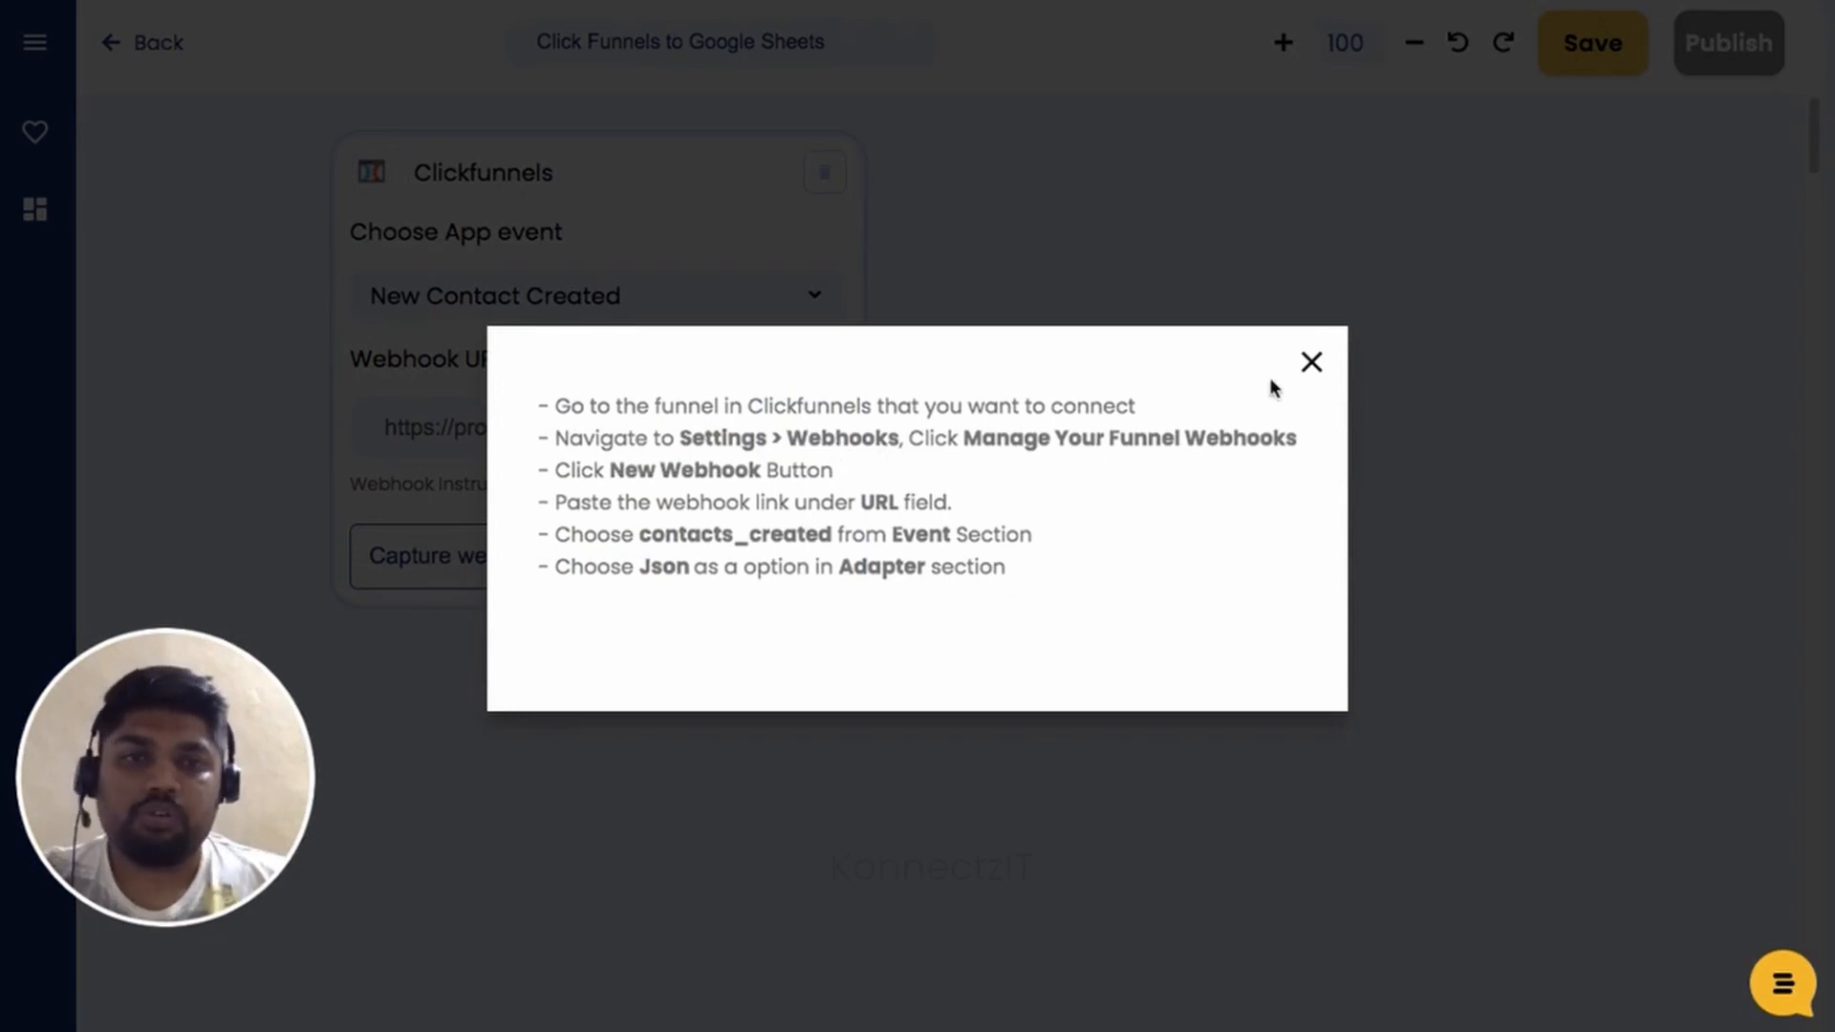
left_click(1311, 363)
scroll(1317, 366, "down", 1)
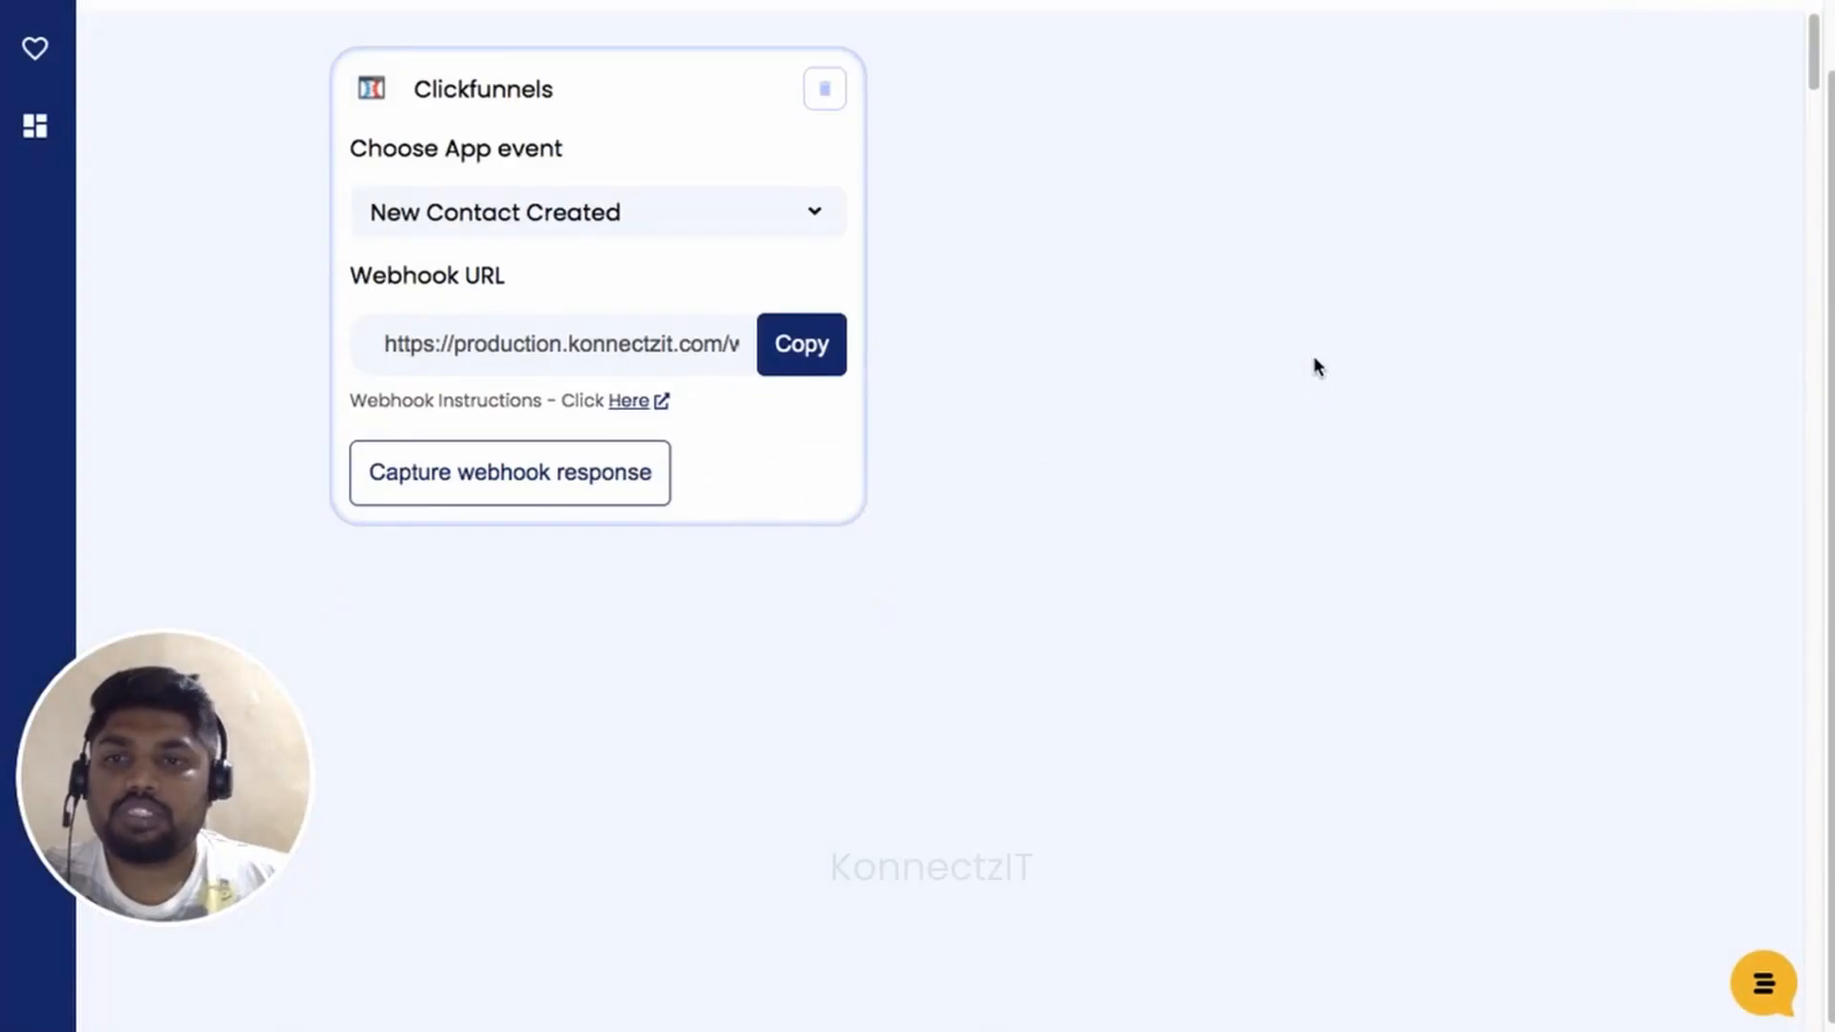
left_click(803, 349)
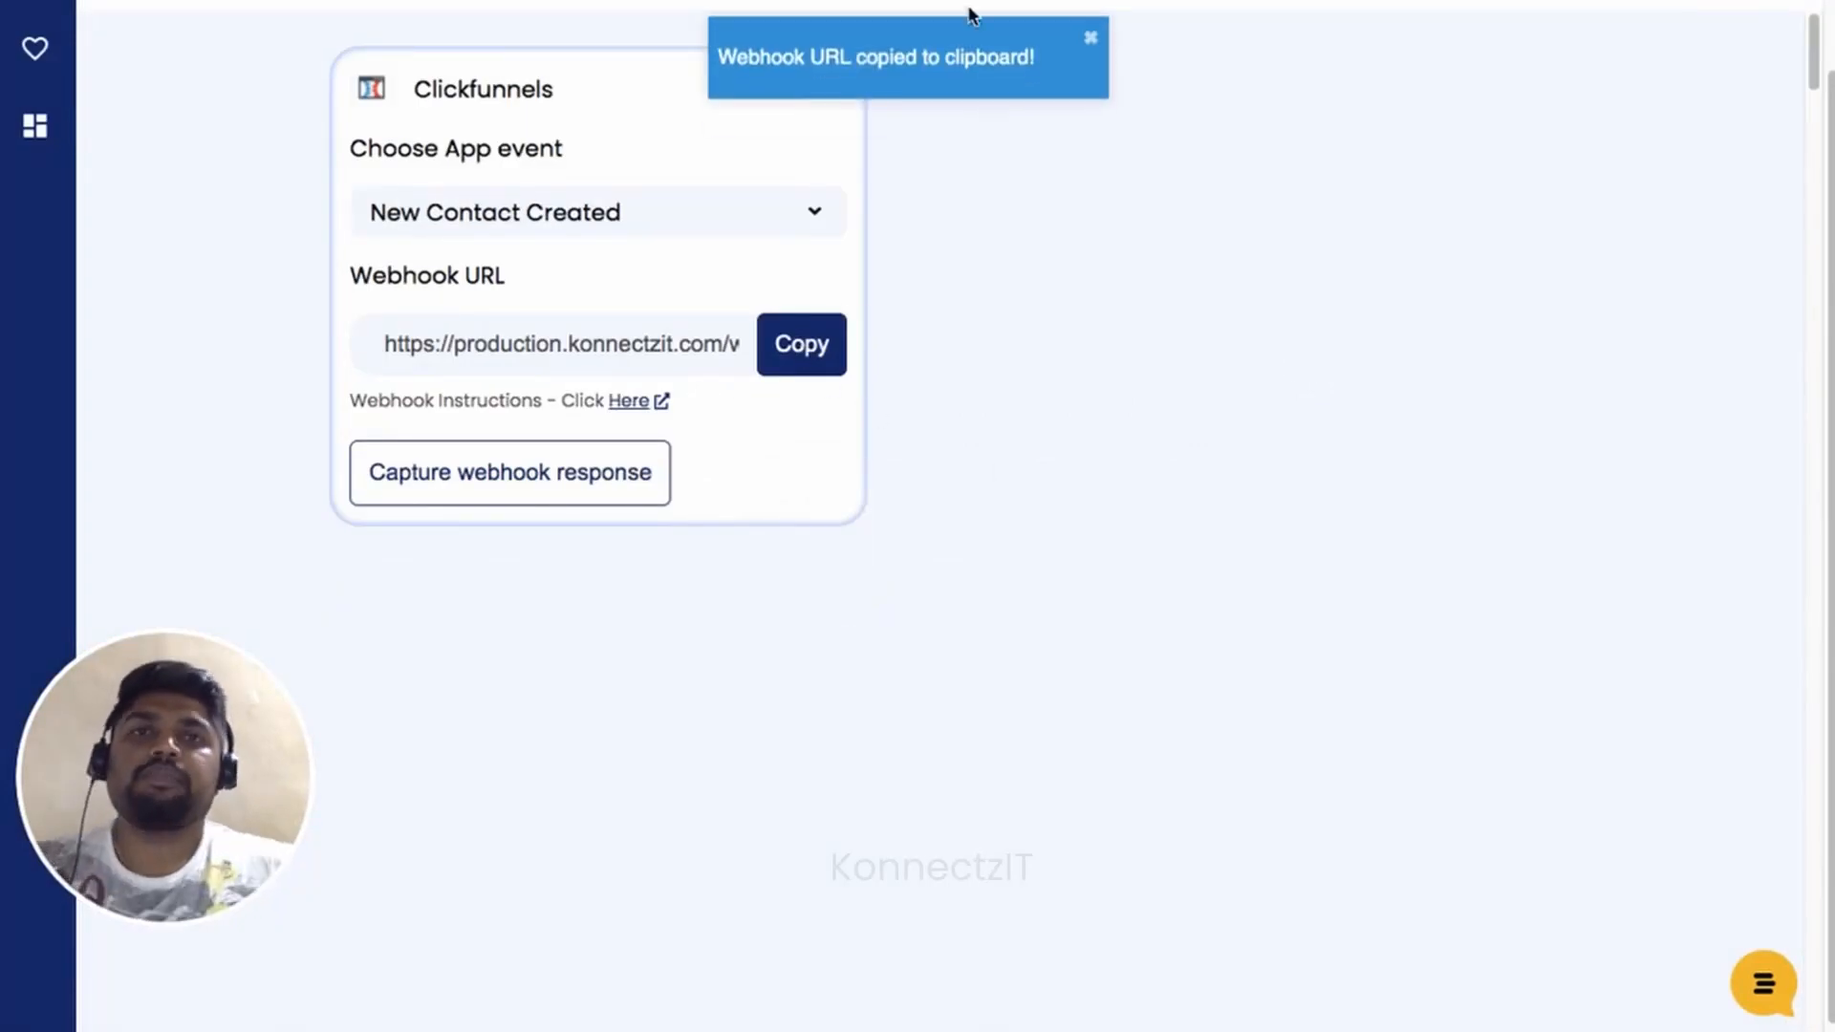
key("ctrl+Tab")
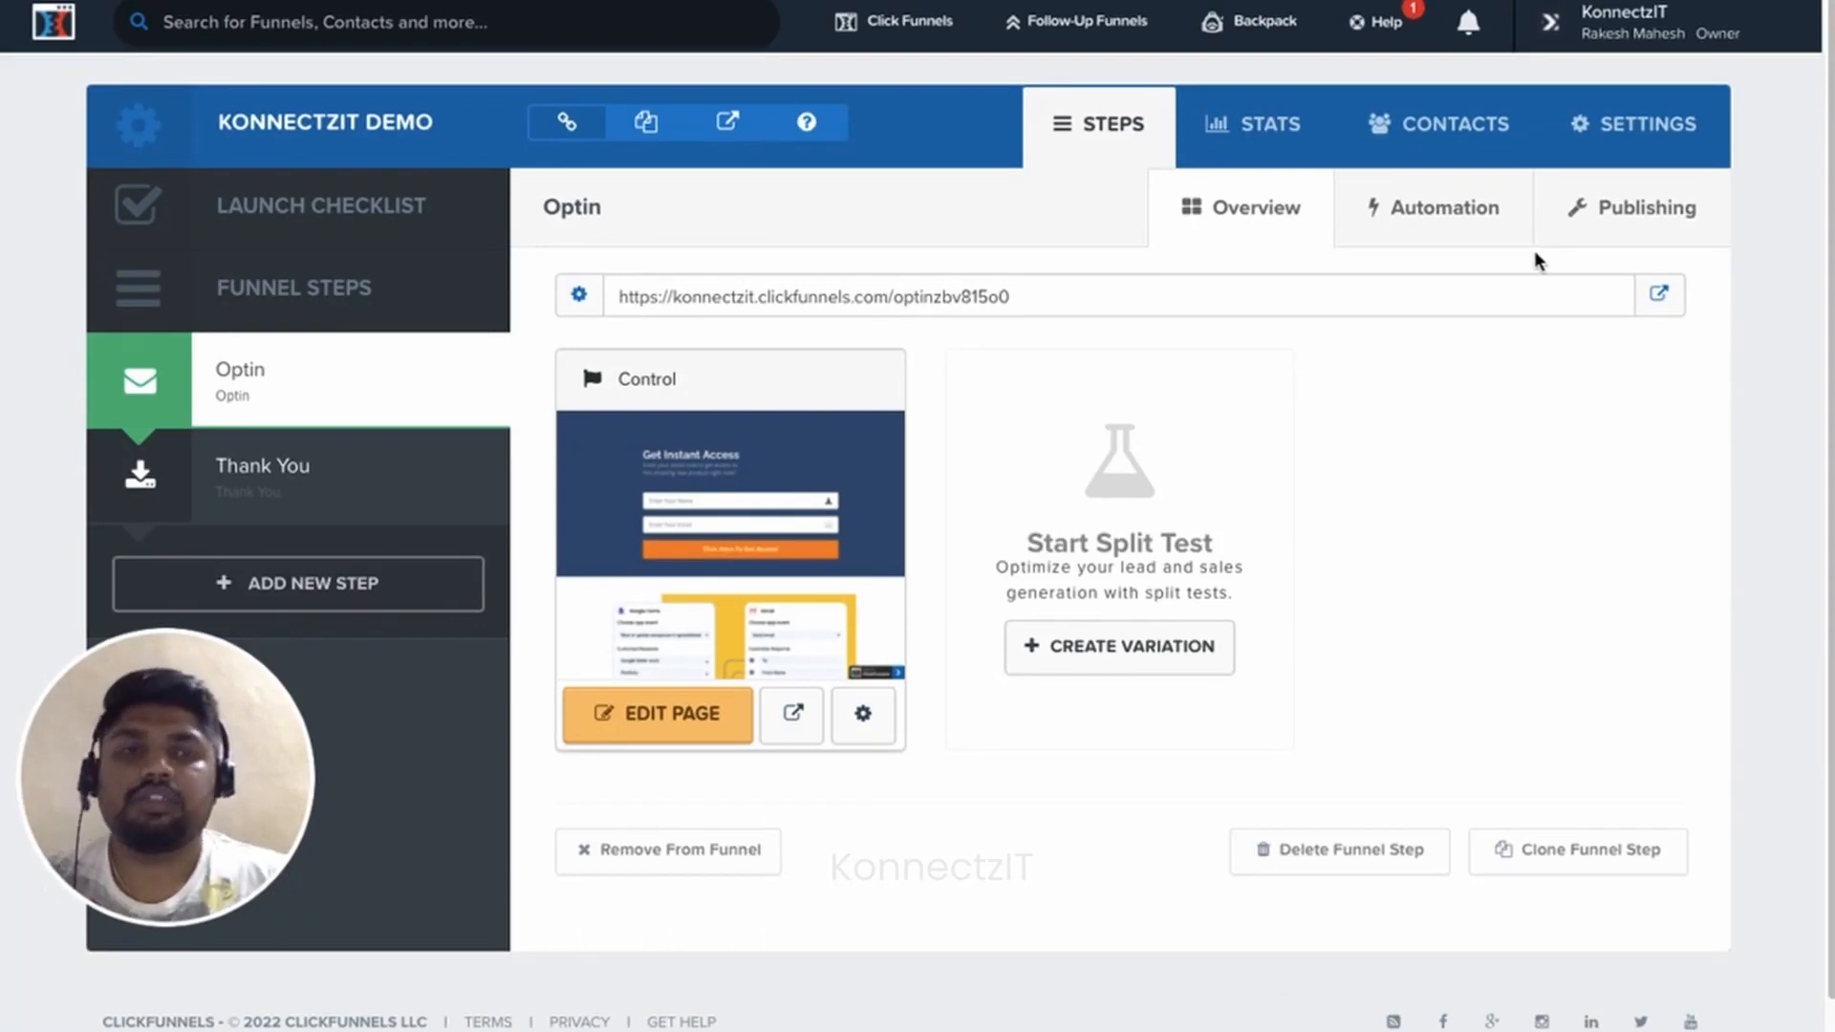
Go to the KonnectzIT Demo funnel's settings and manage its funnel webhooks.
left_click(1653, 136)
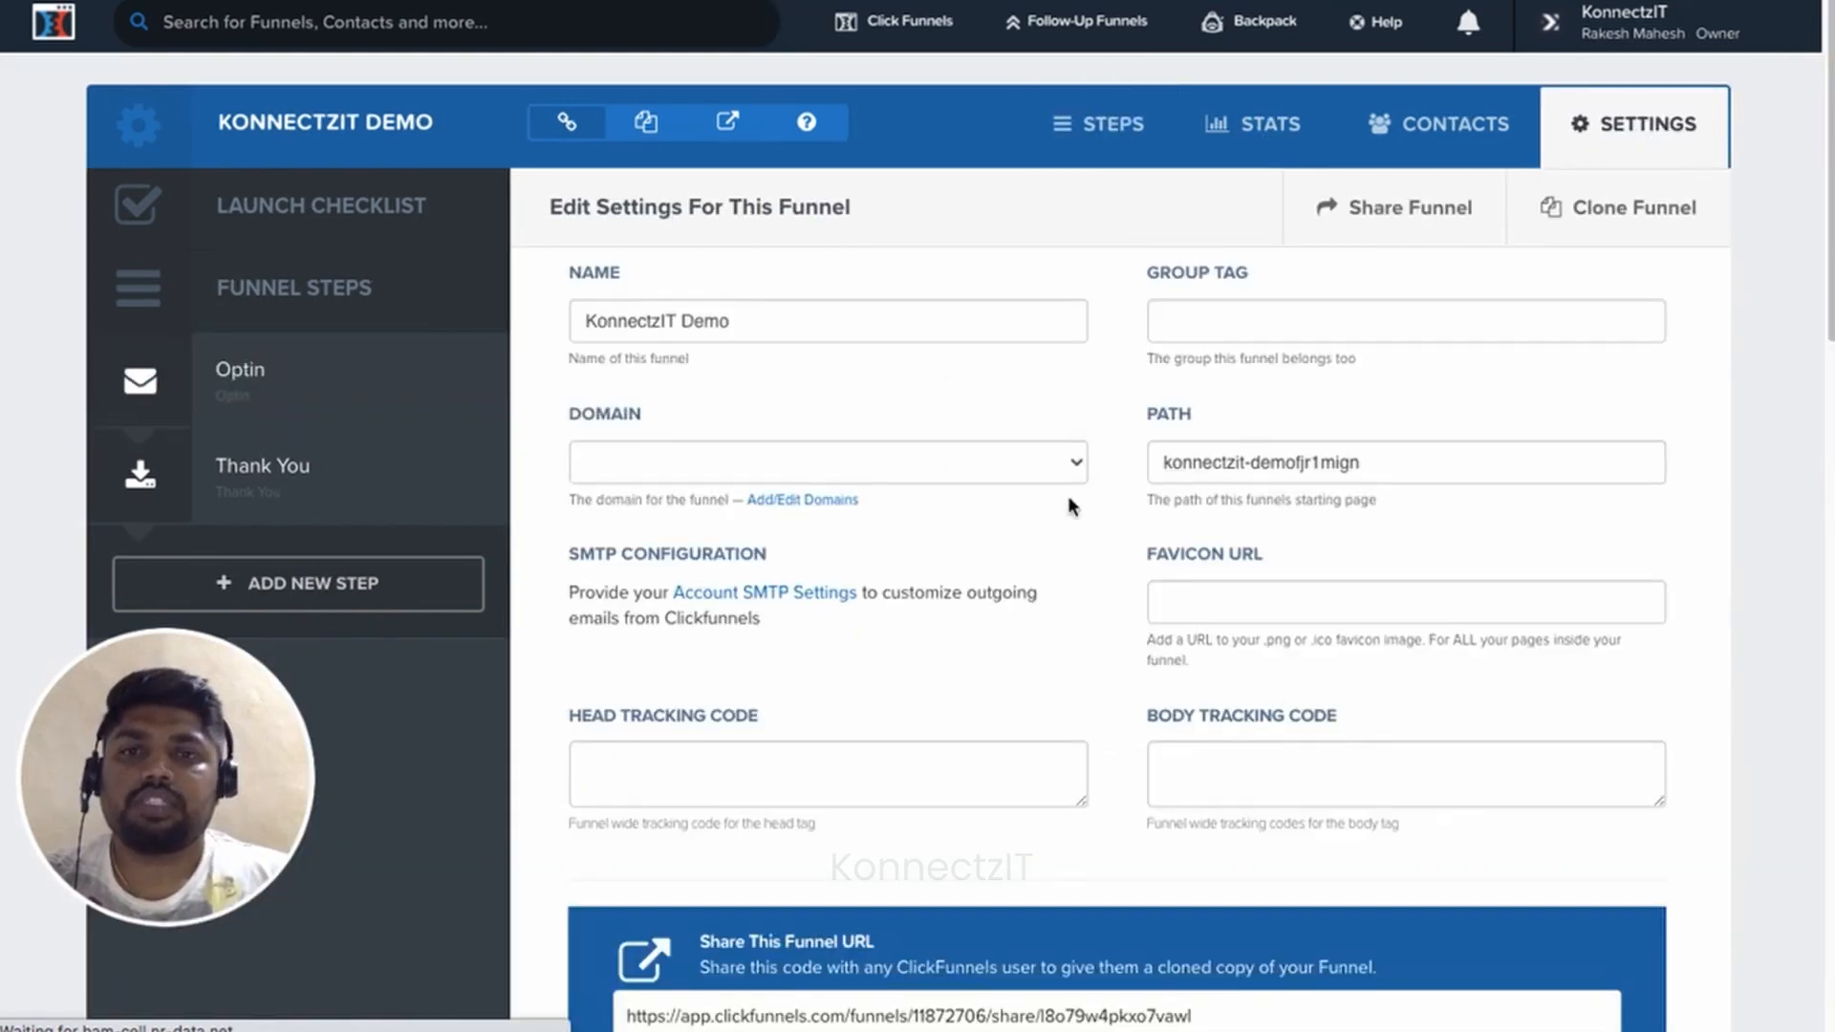
scroll(936, 560, "down", 20)
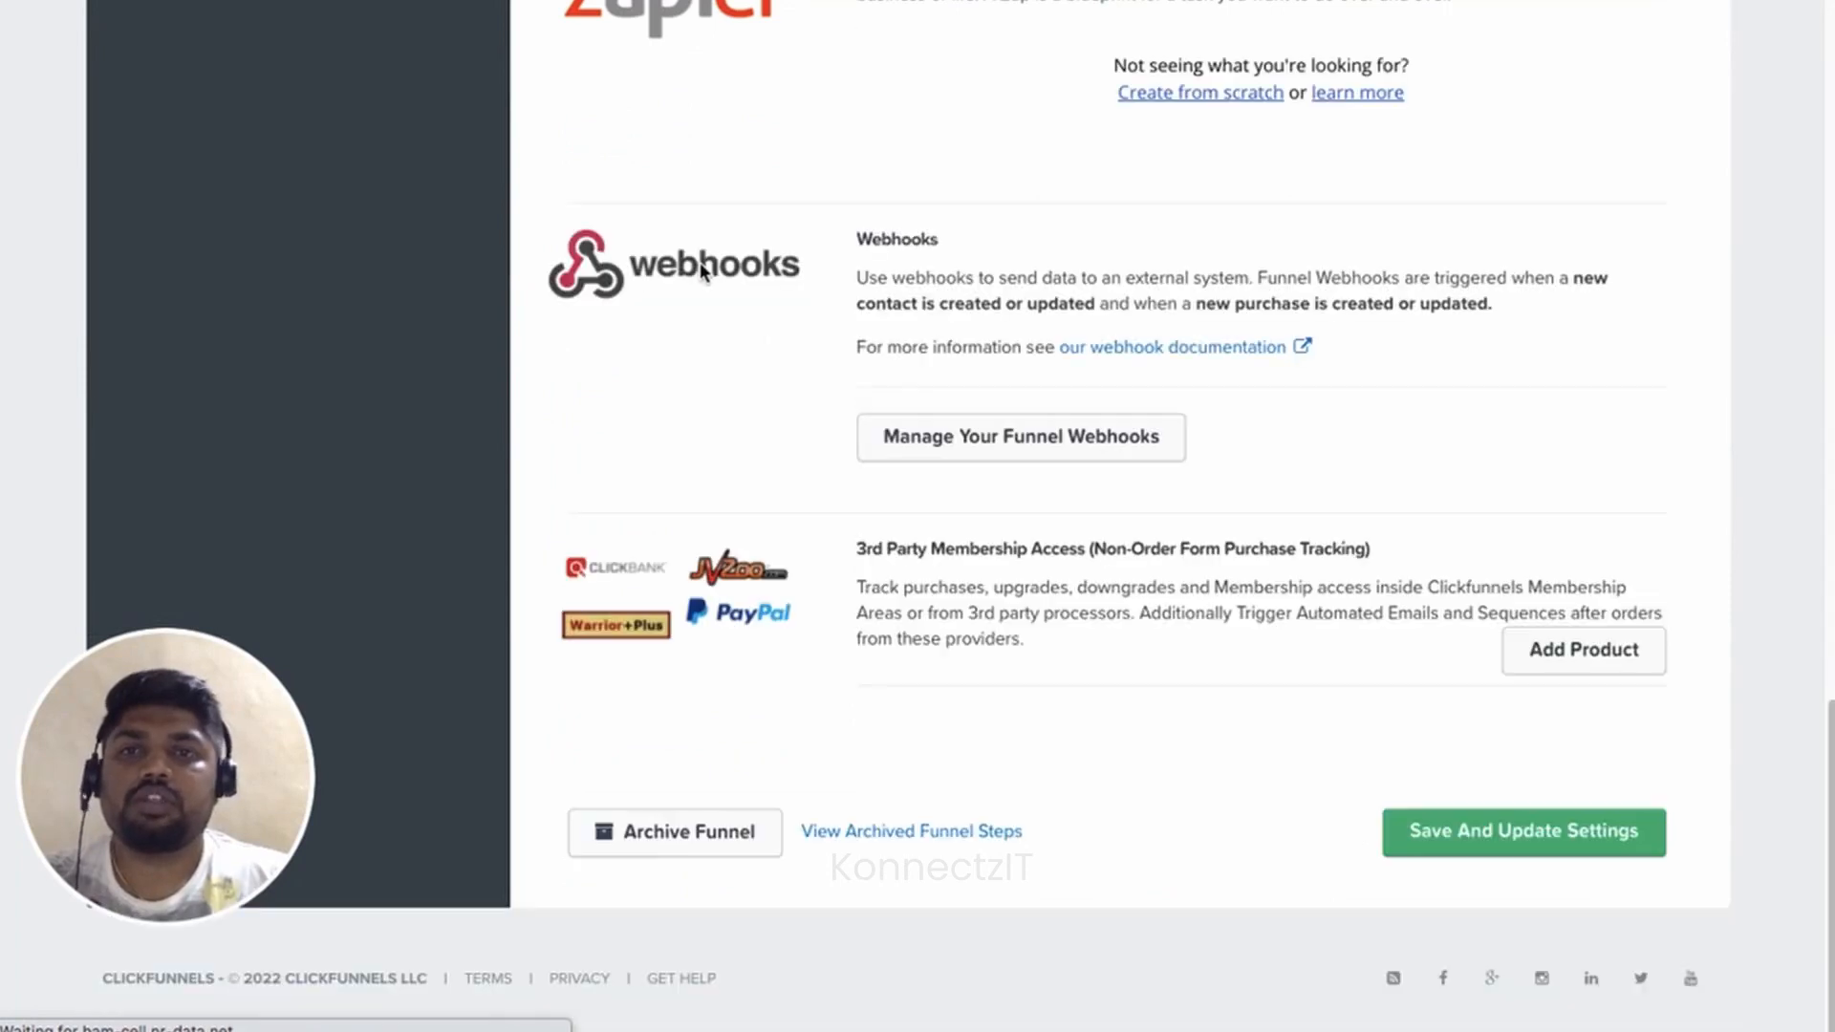
scroll(688, 532, "down", 10)
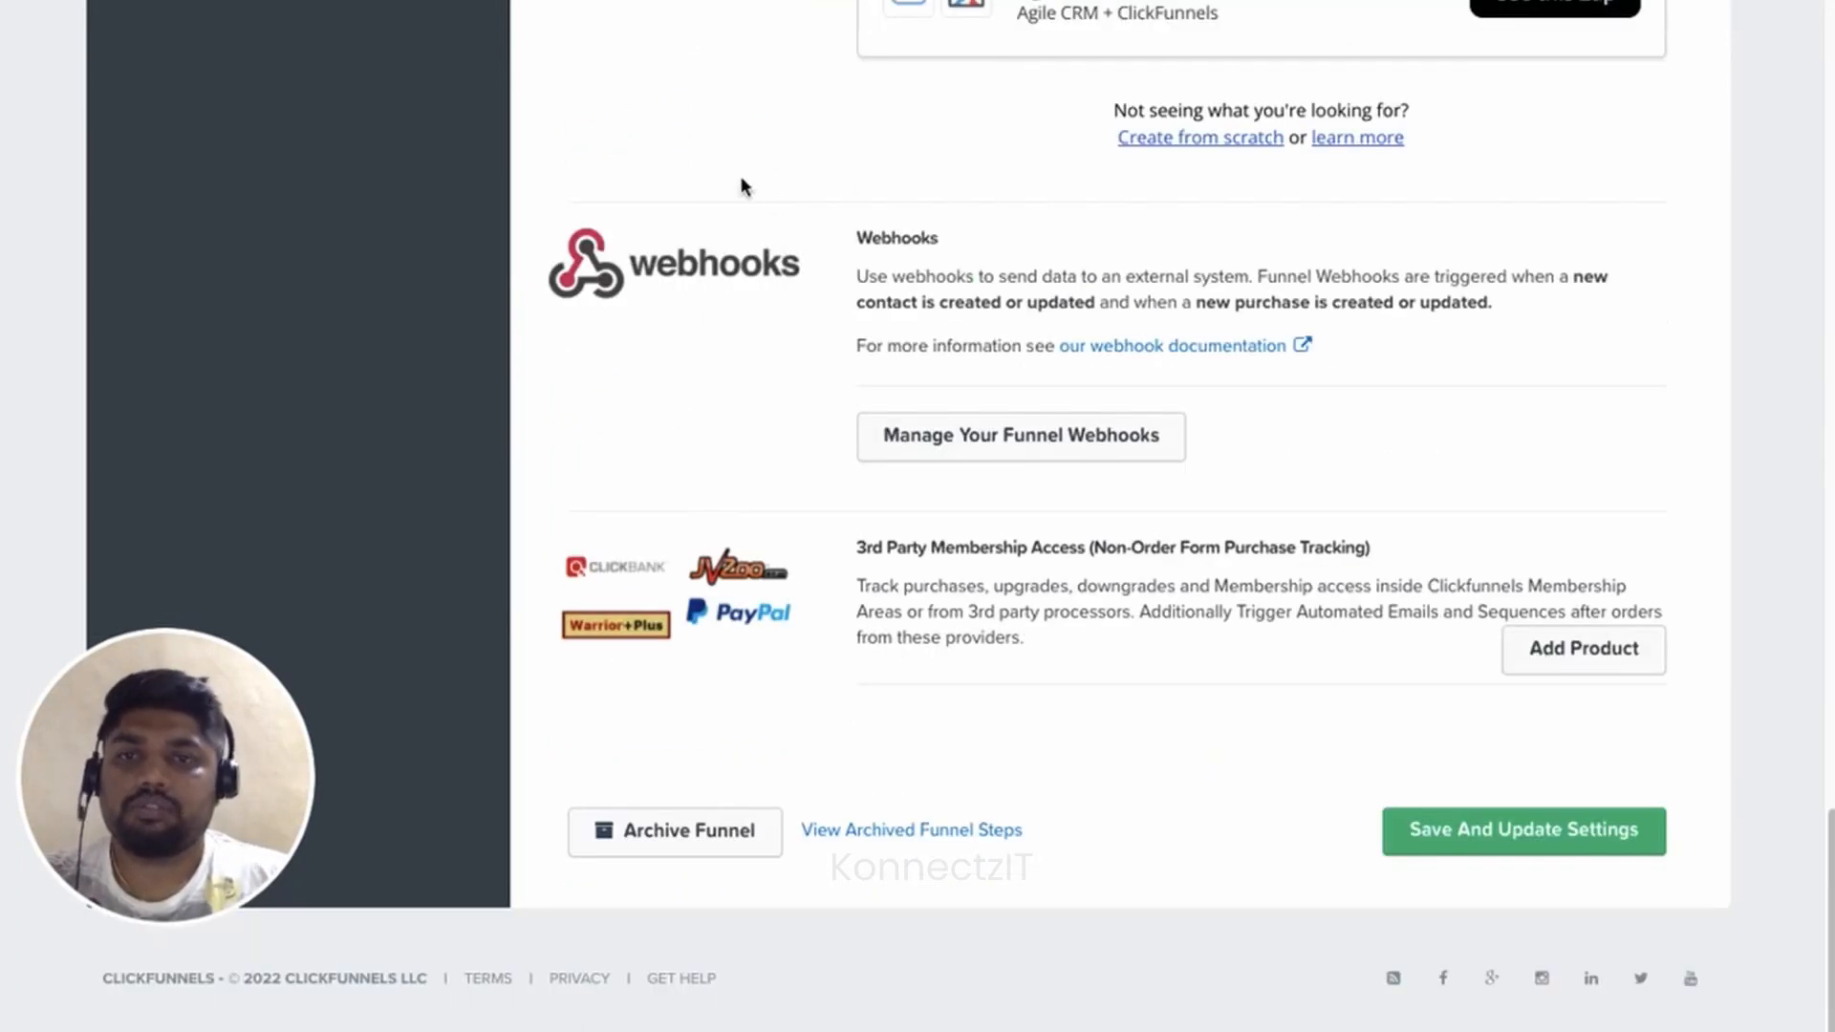
left_click(1020, 440)
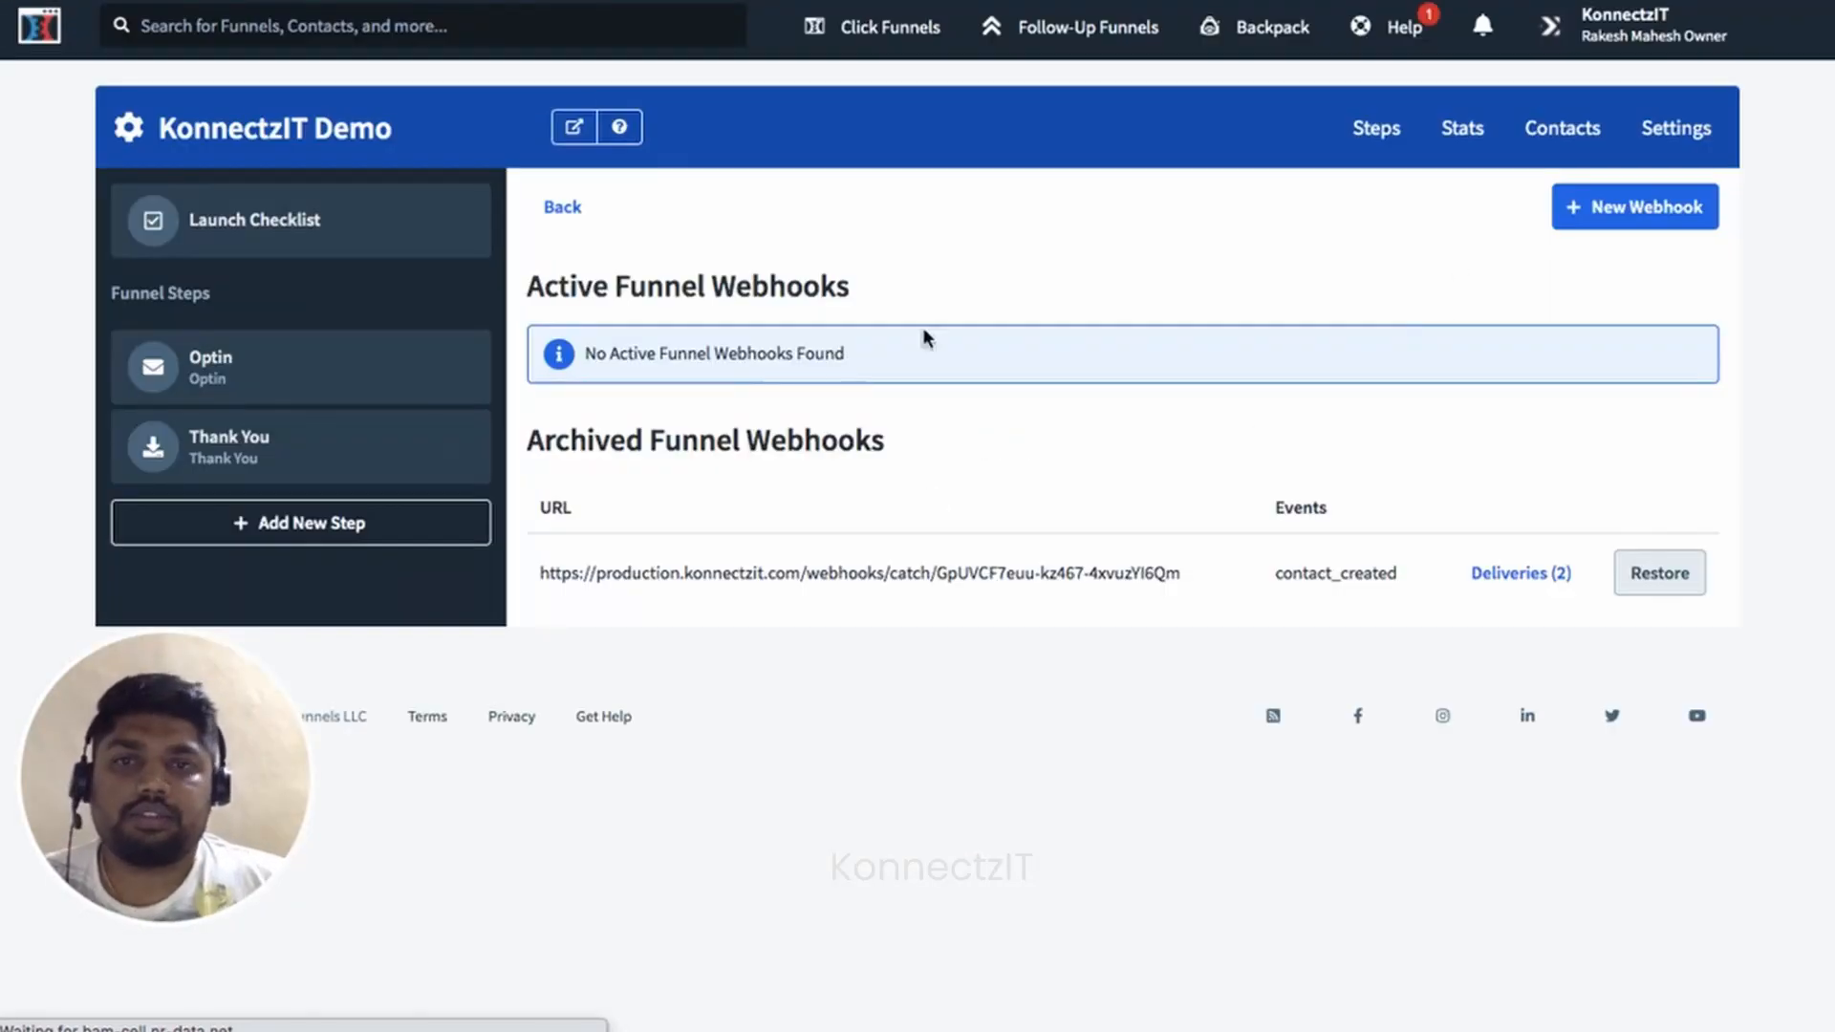
left_click(1659, 204)
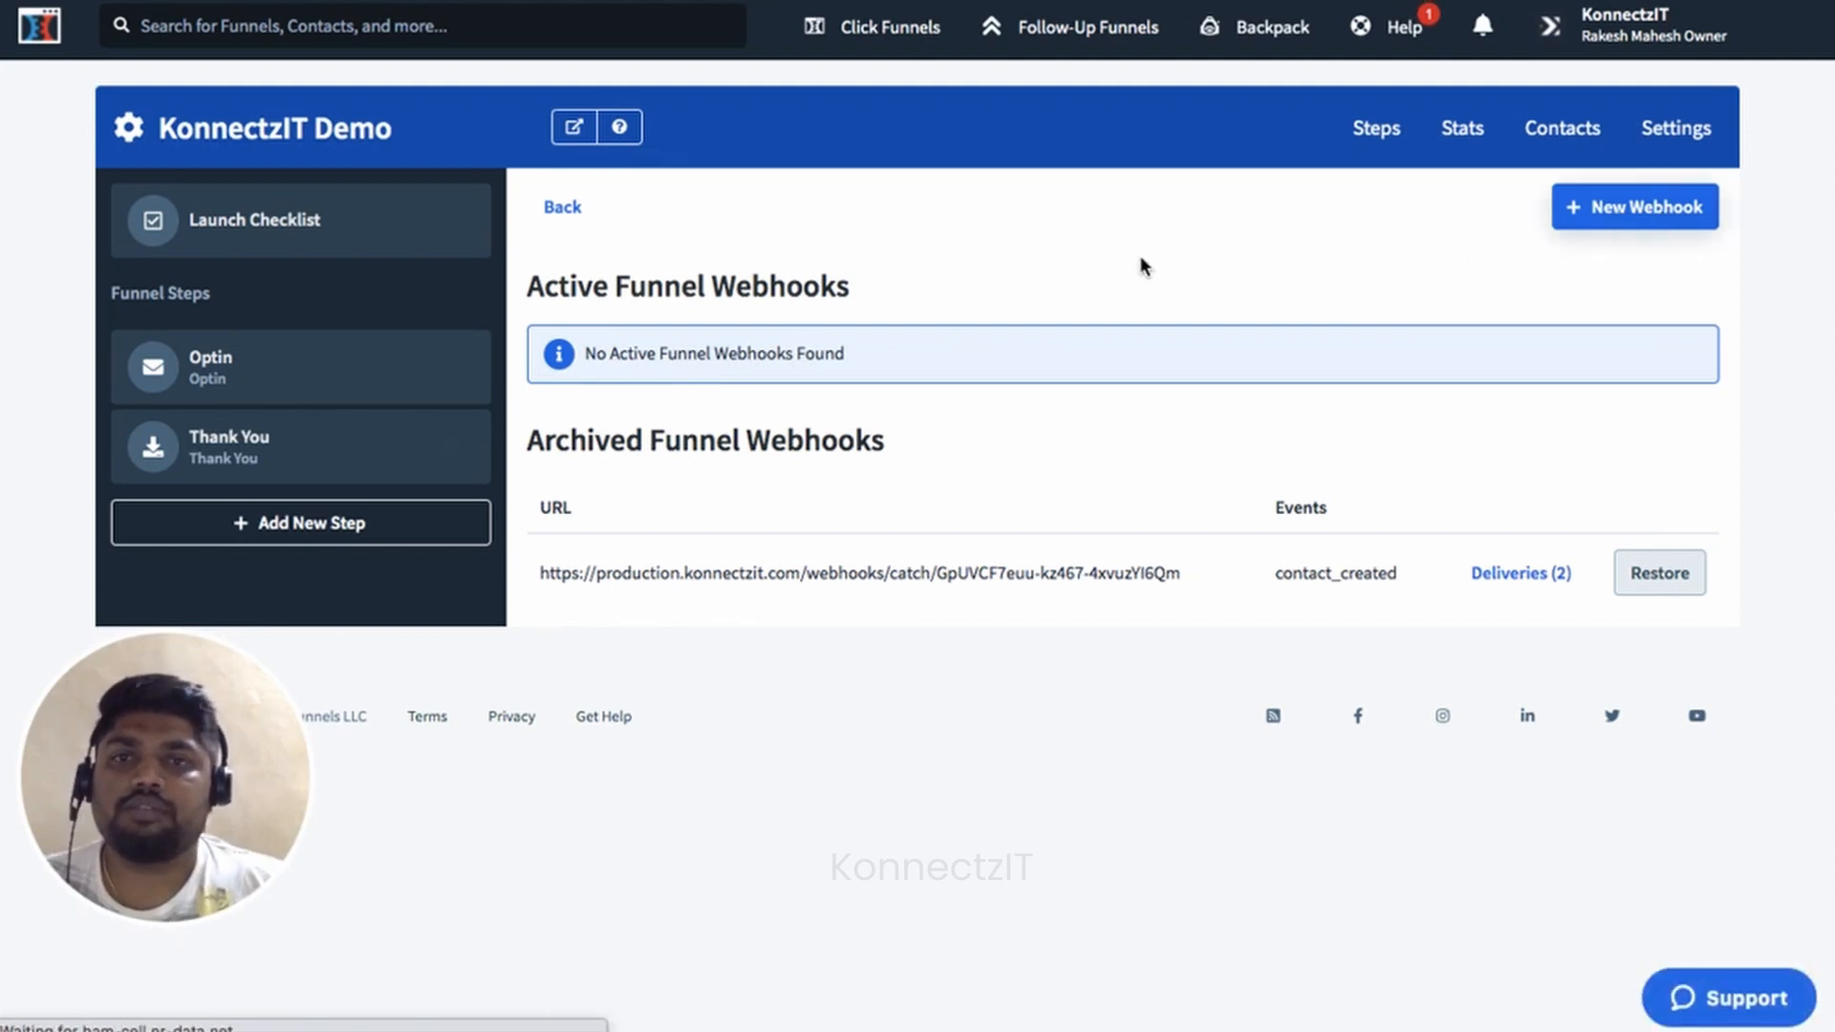
Create a funnel webhook to the pasted KonnectzIT URL with event contact_created and json adapter.
left_click(756, 459)
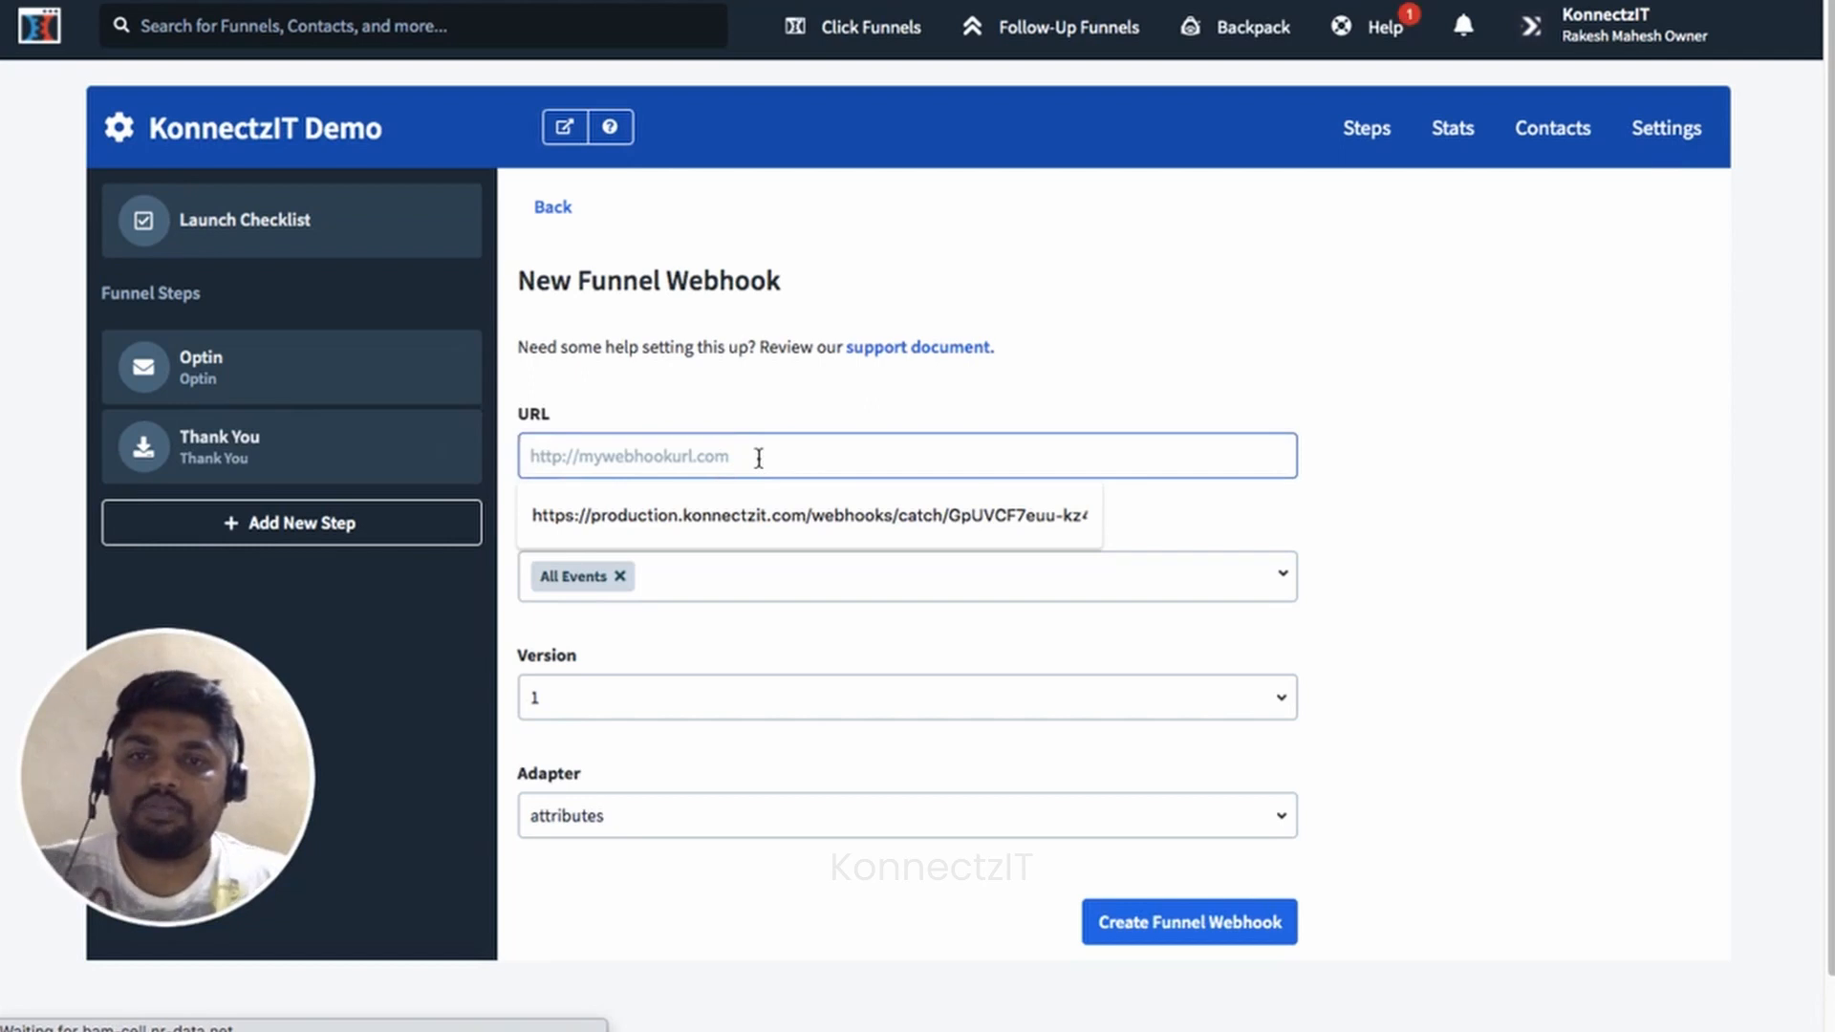
key("ctrl+v")
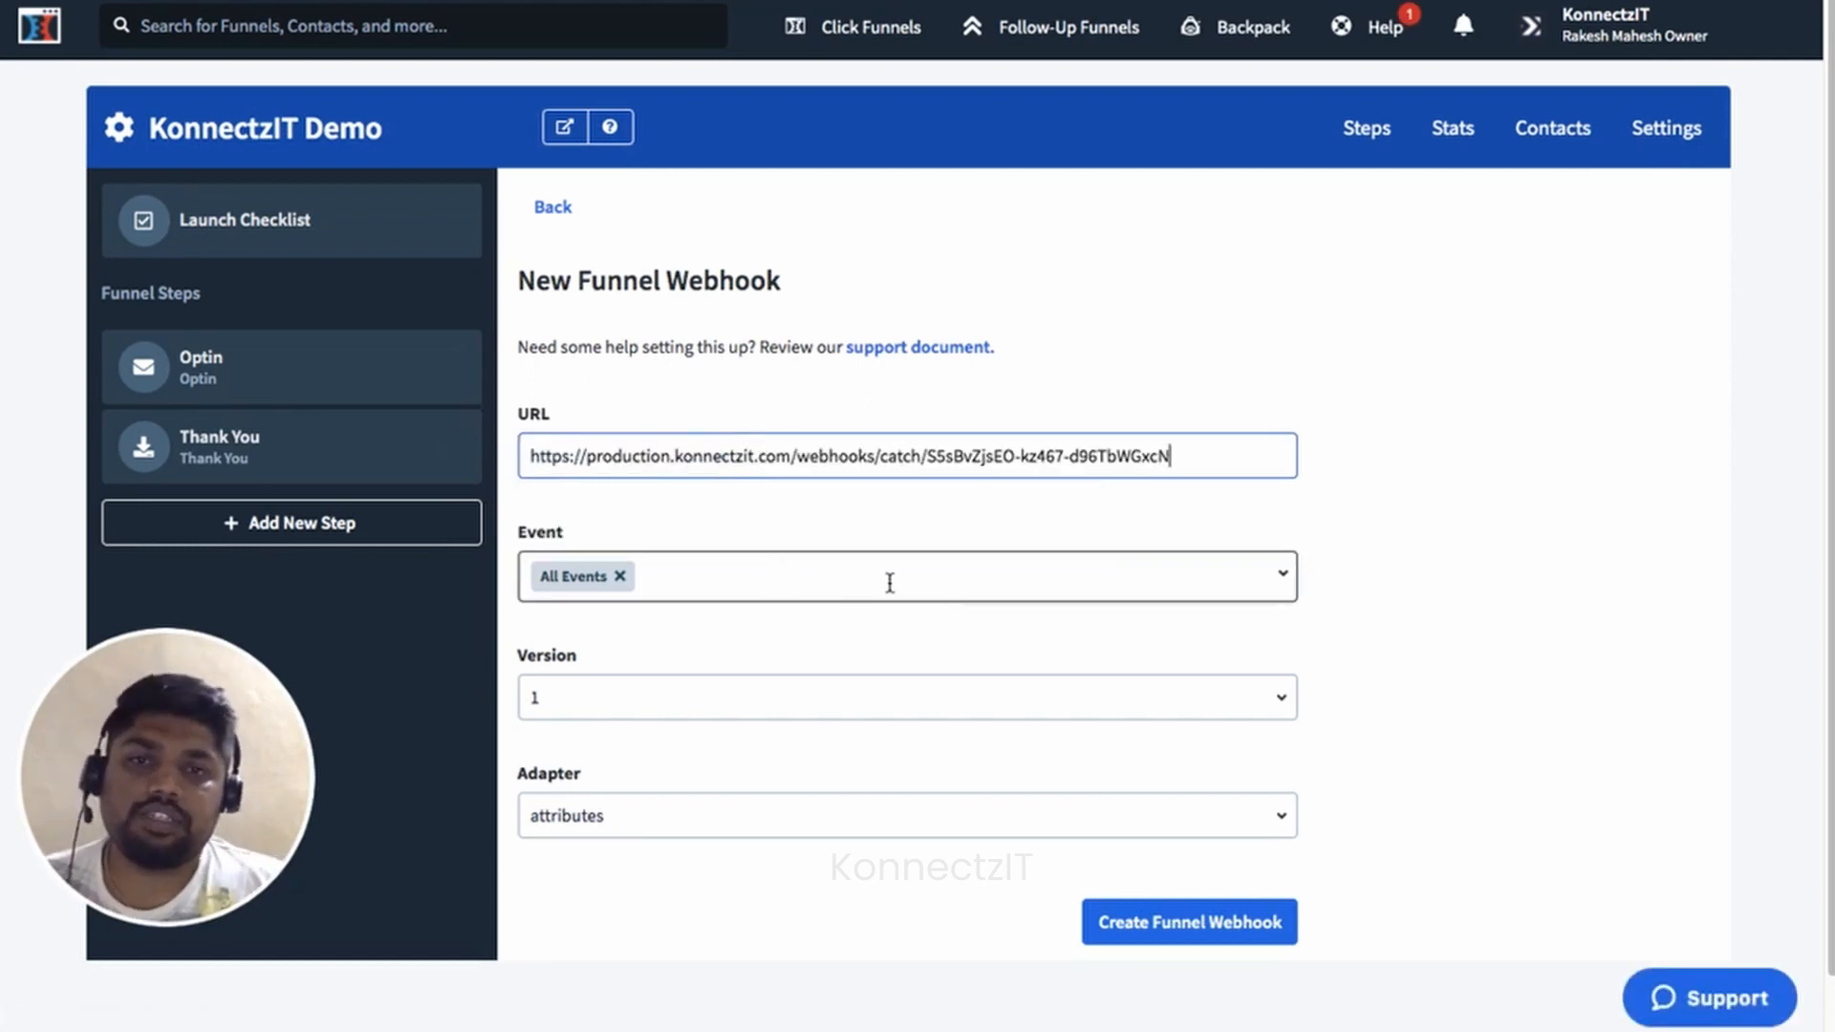
left_click(888, 576)
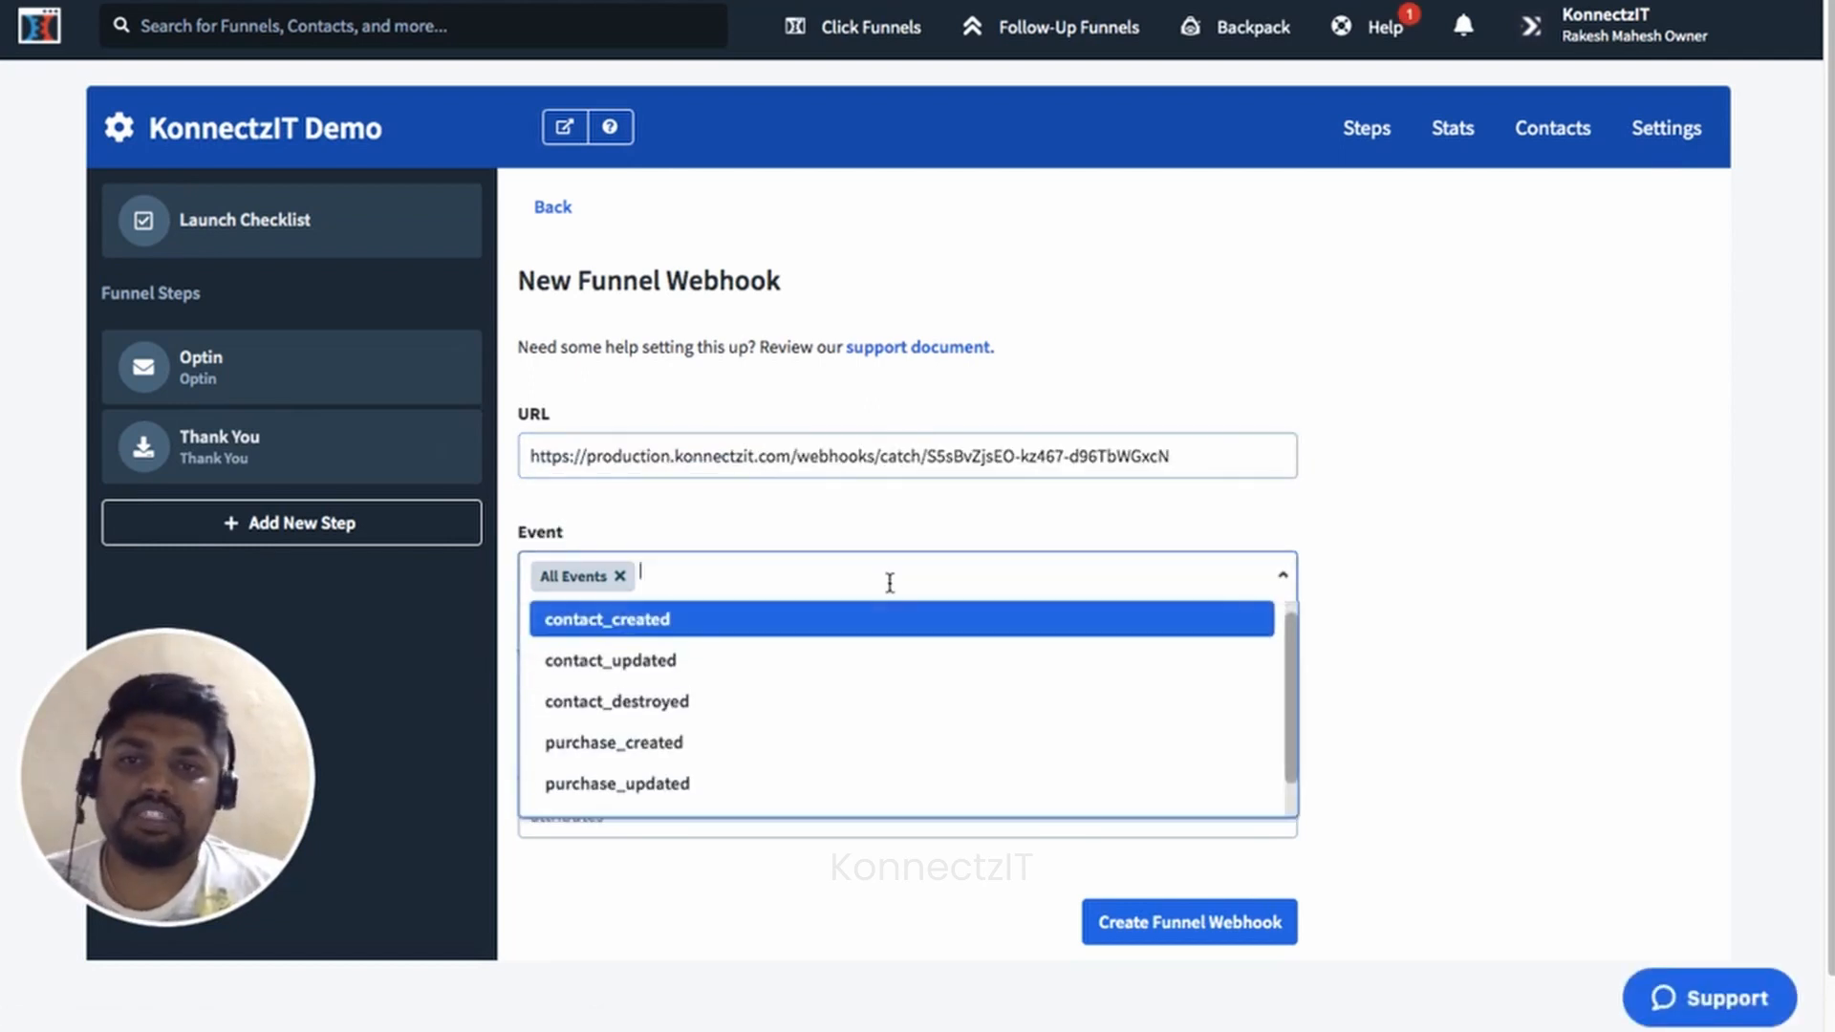
left_click(645, 631)
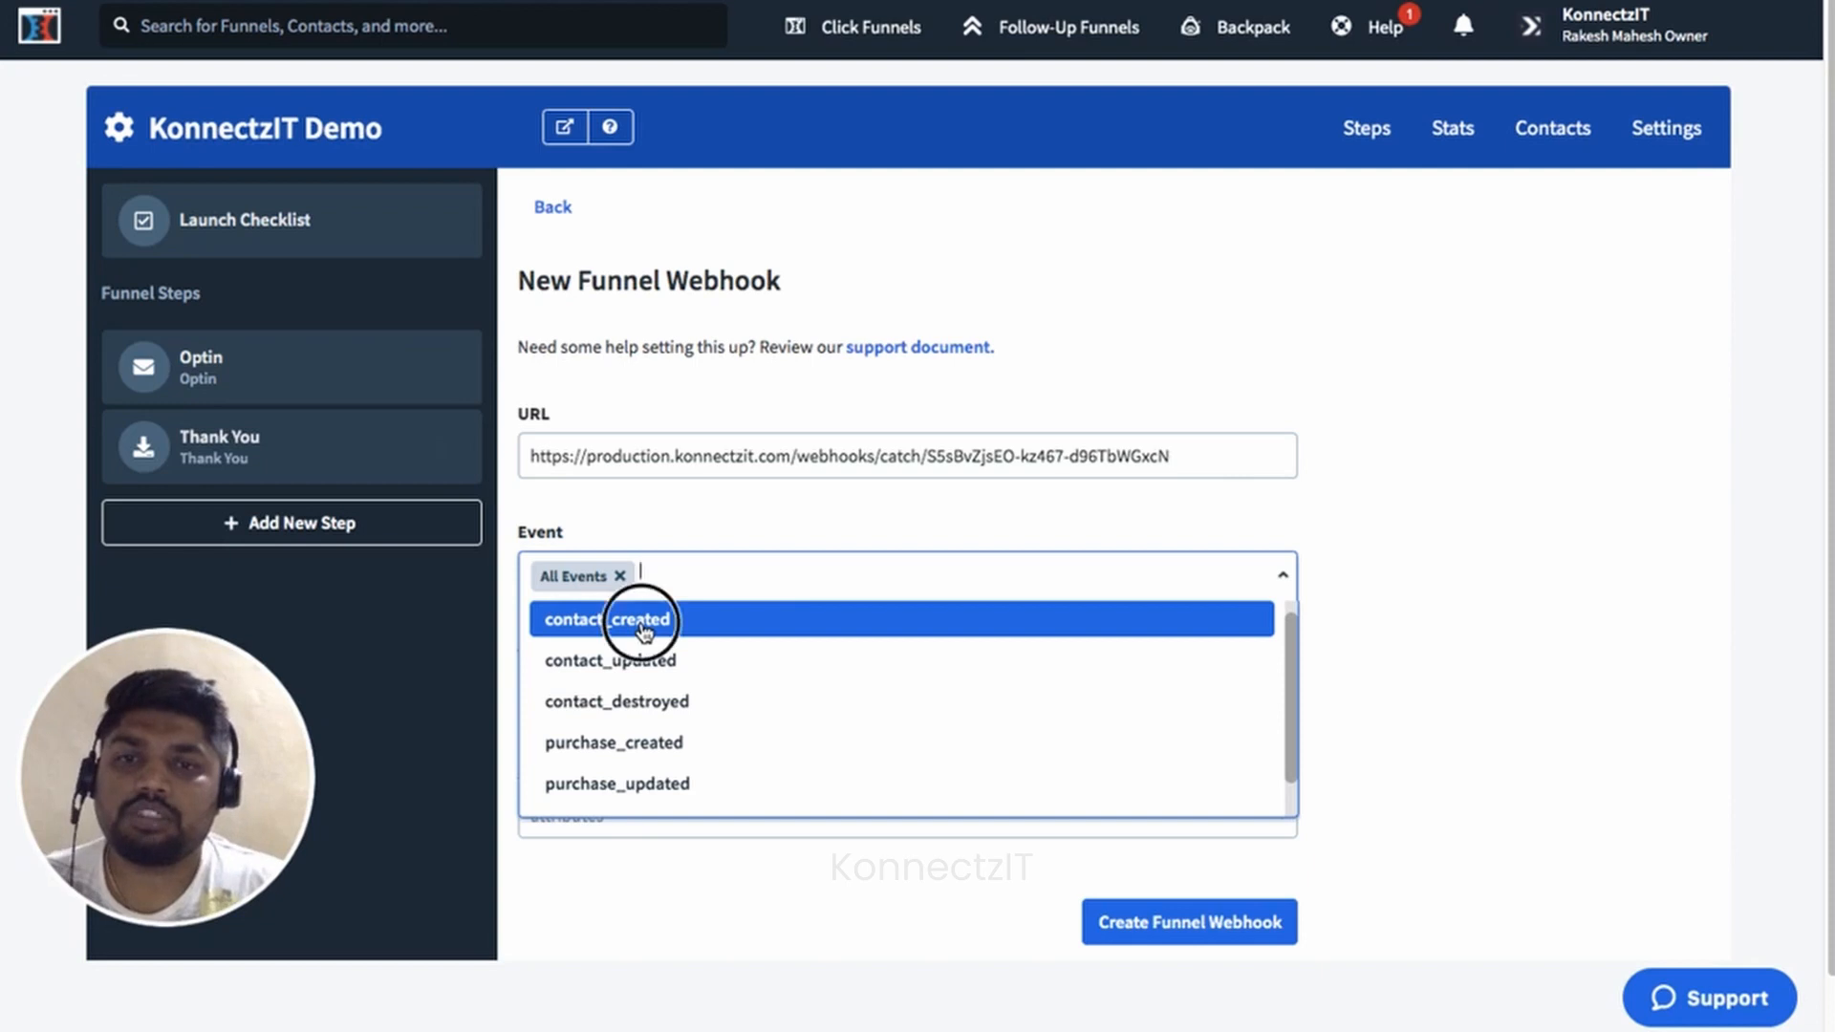
left_click(787, 514)
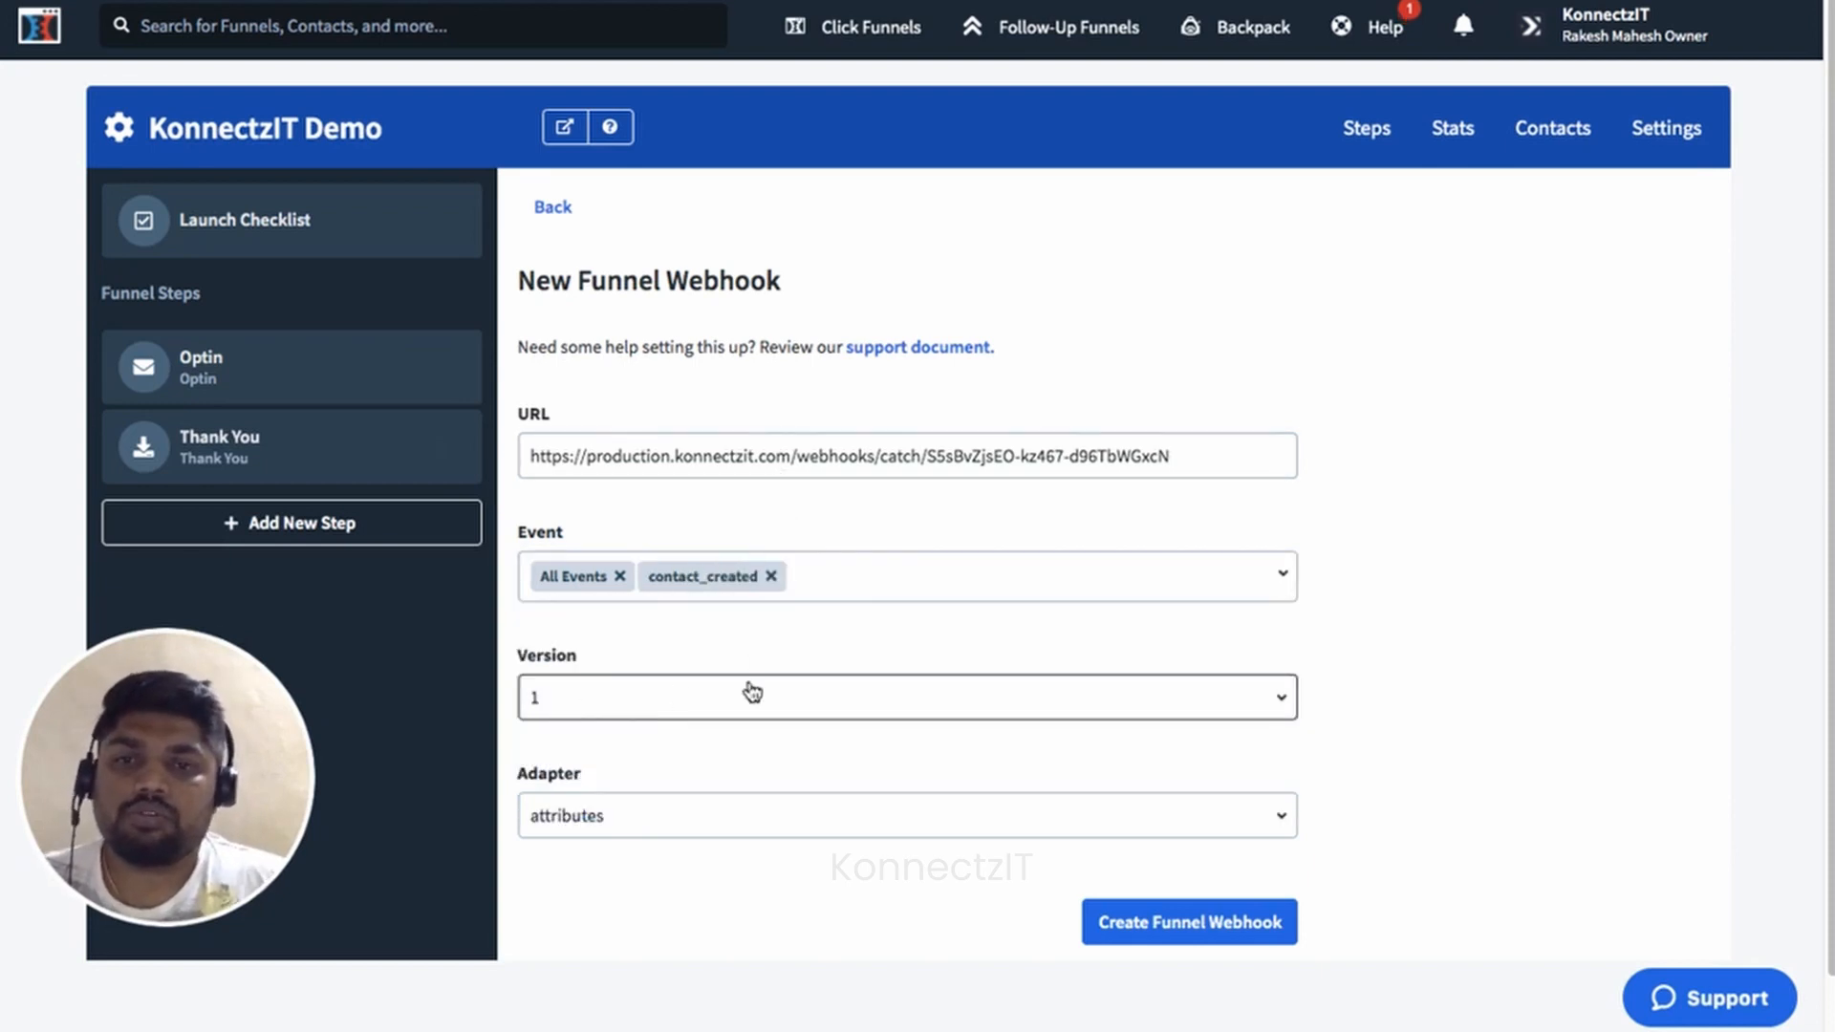
scroll(982, 697, "down", 1)
left_click(845, 745)
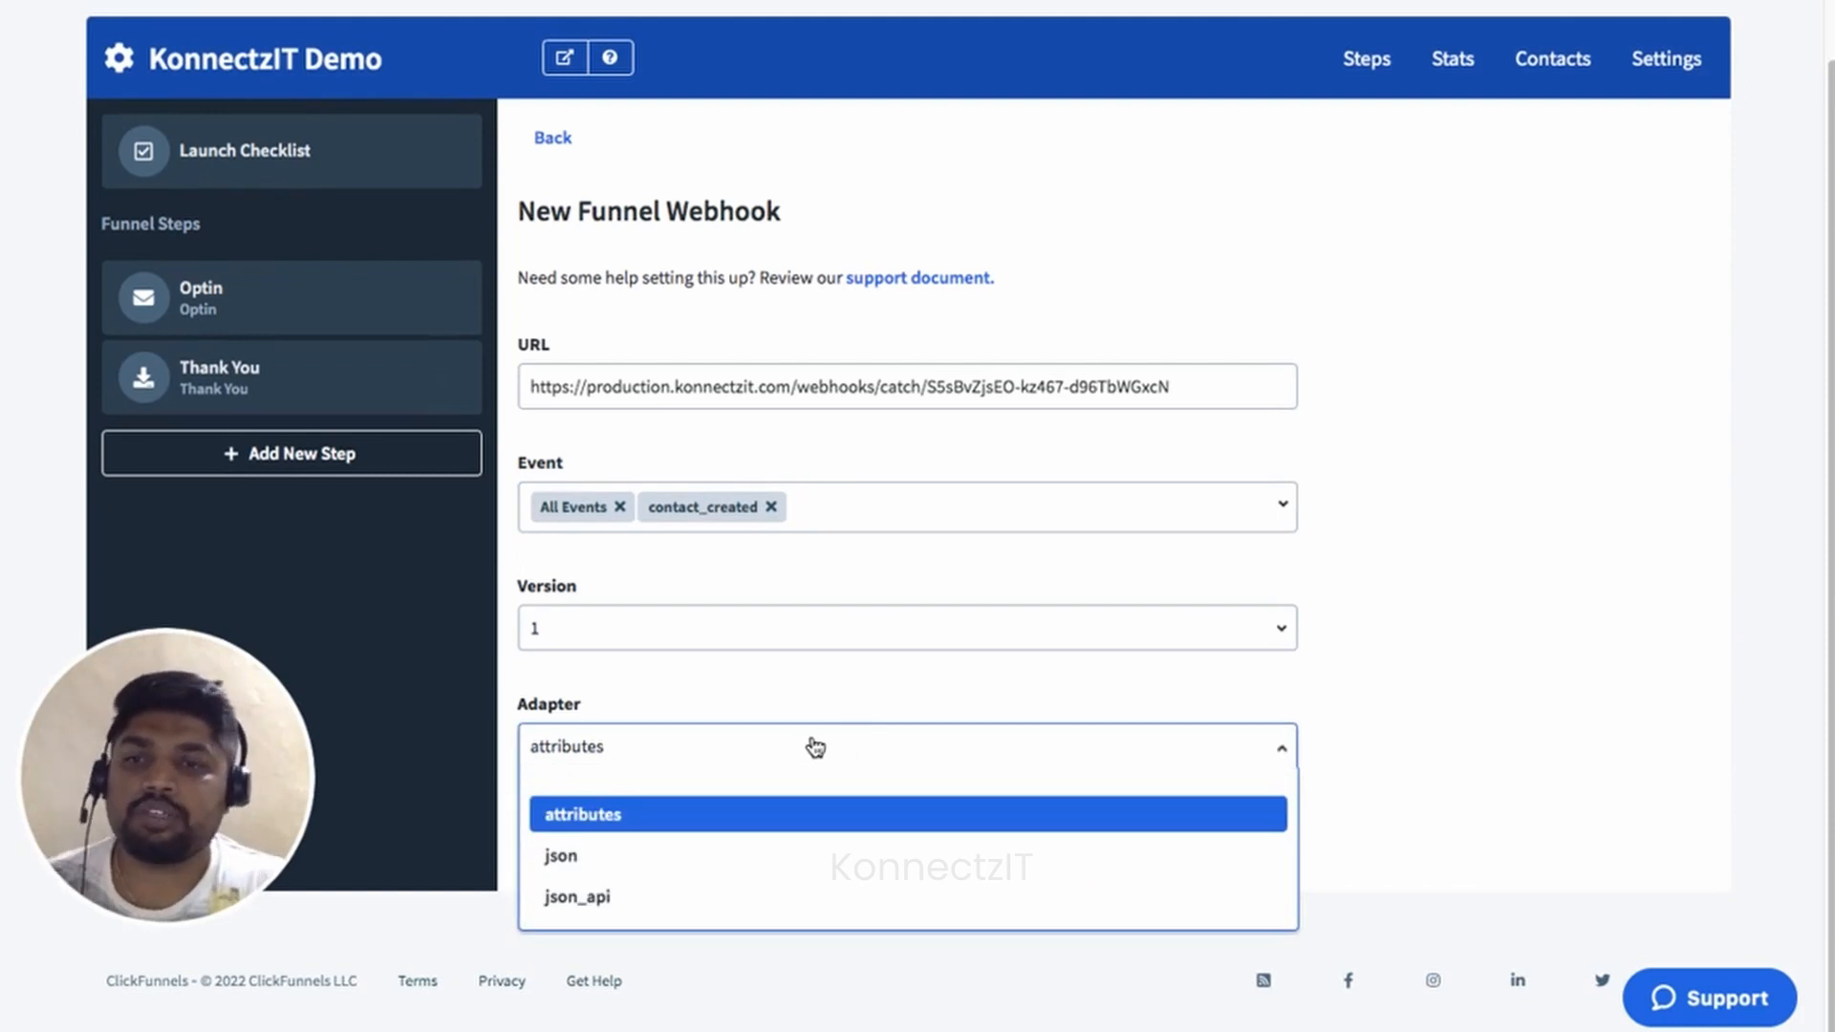
left_click(662, 858)
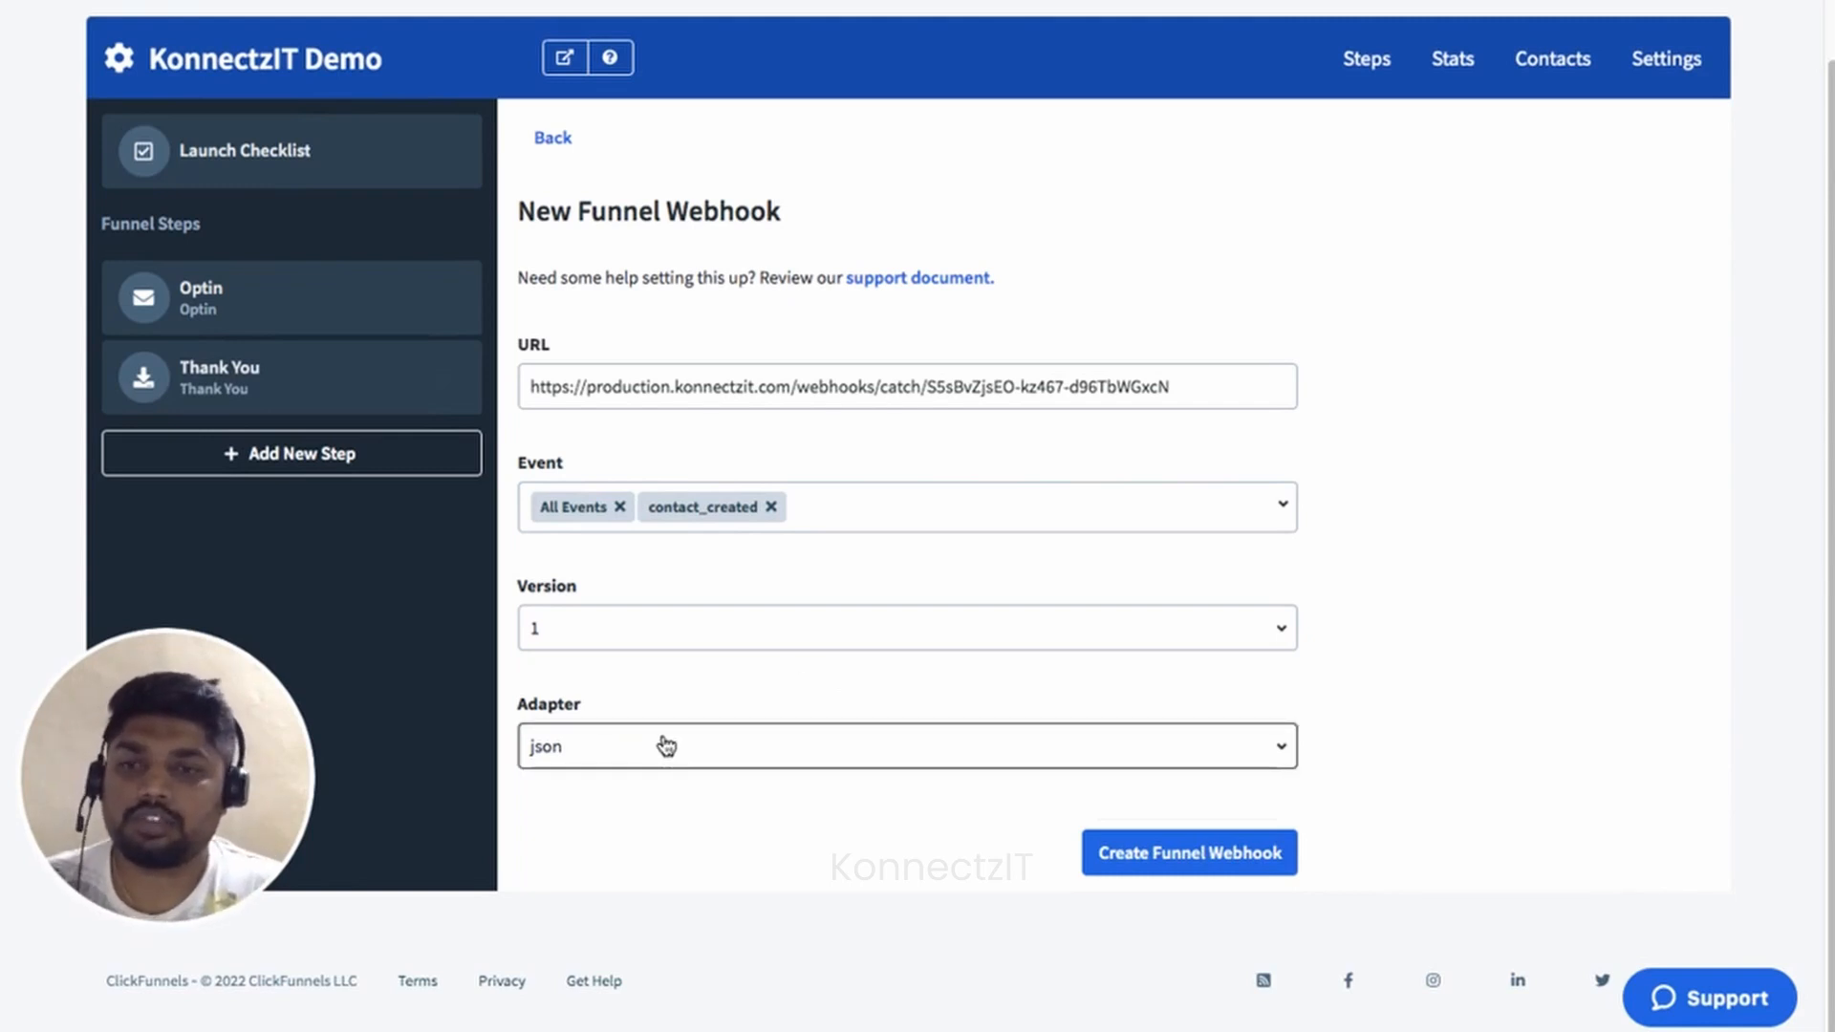
left_click(1181, 864)
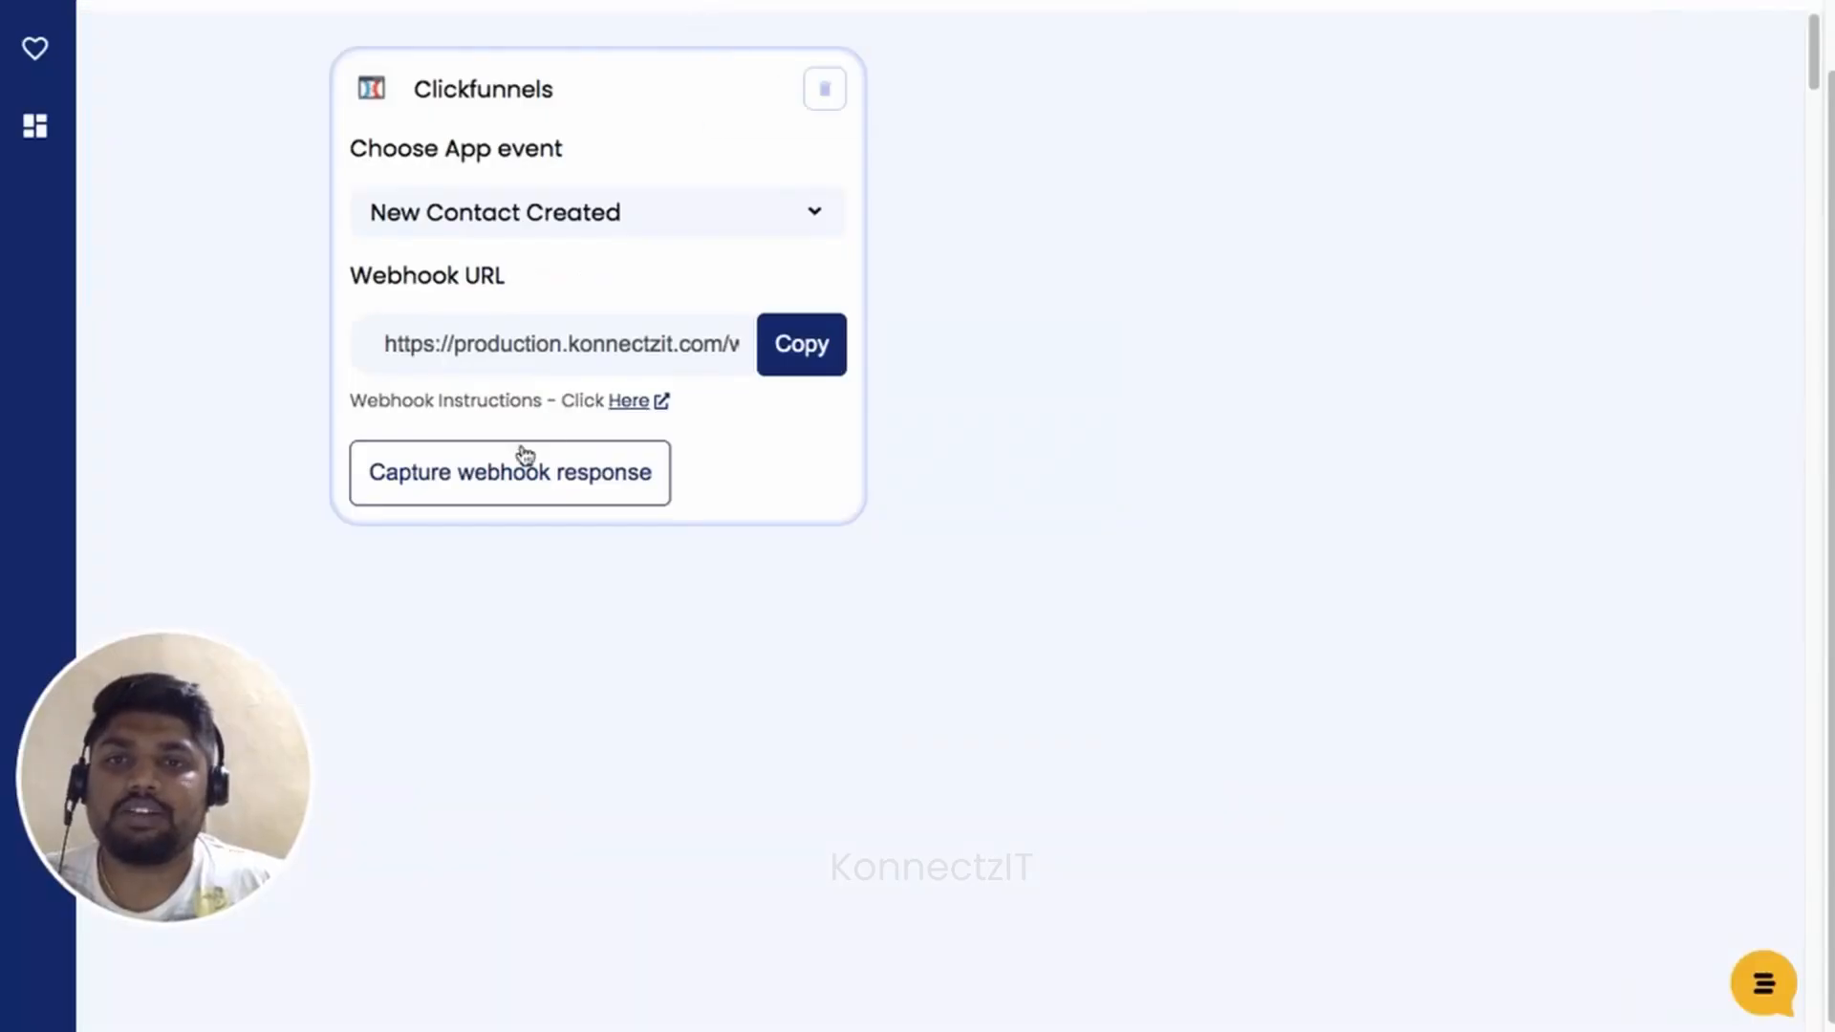
Start capturing the webhook response, then submit the opt-in form with a test name and email.
left_click(500, 475)
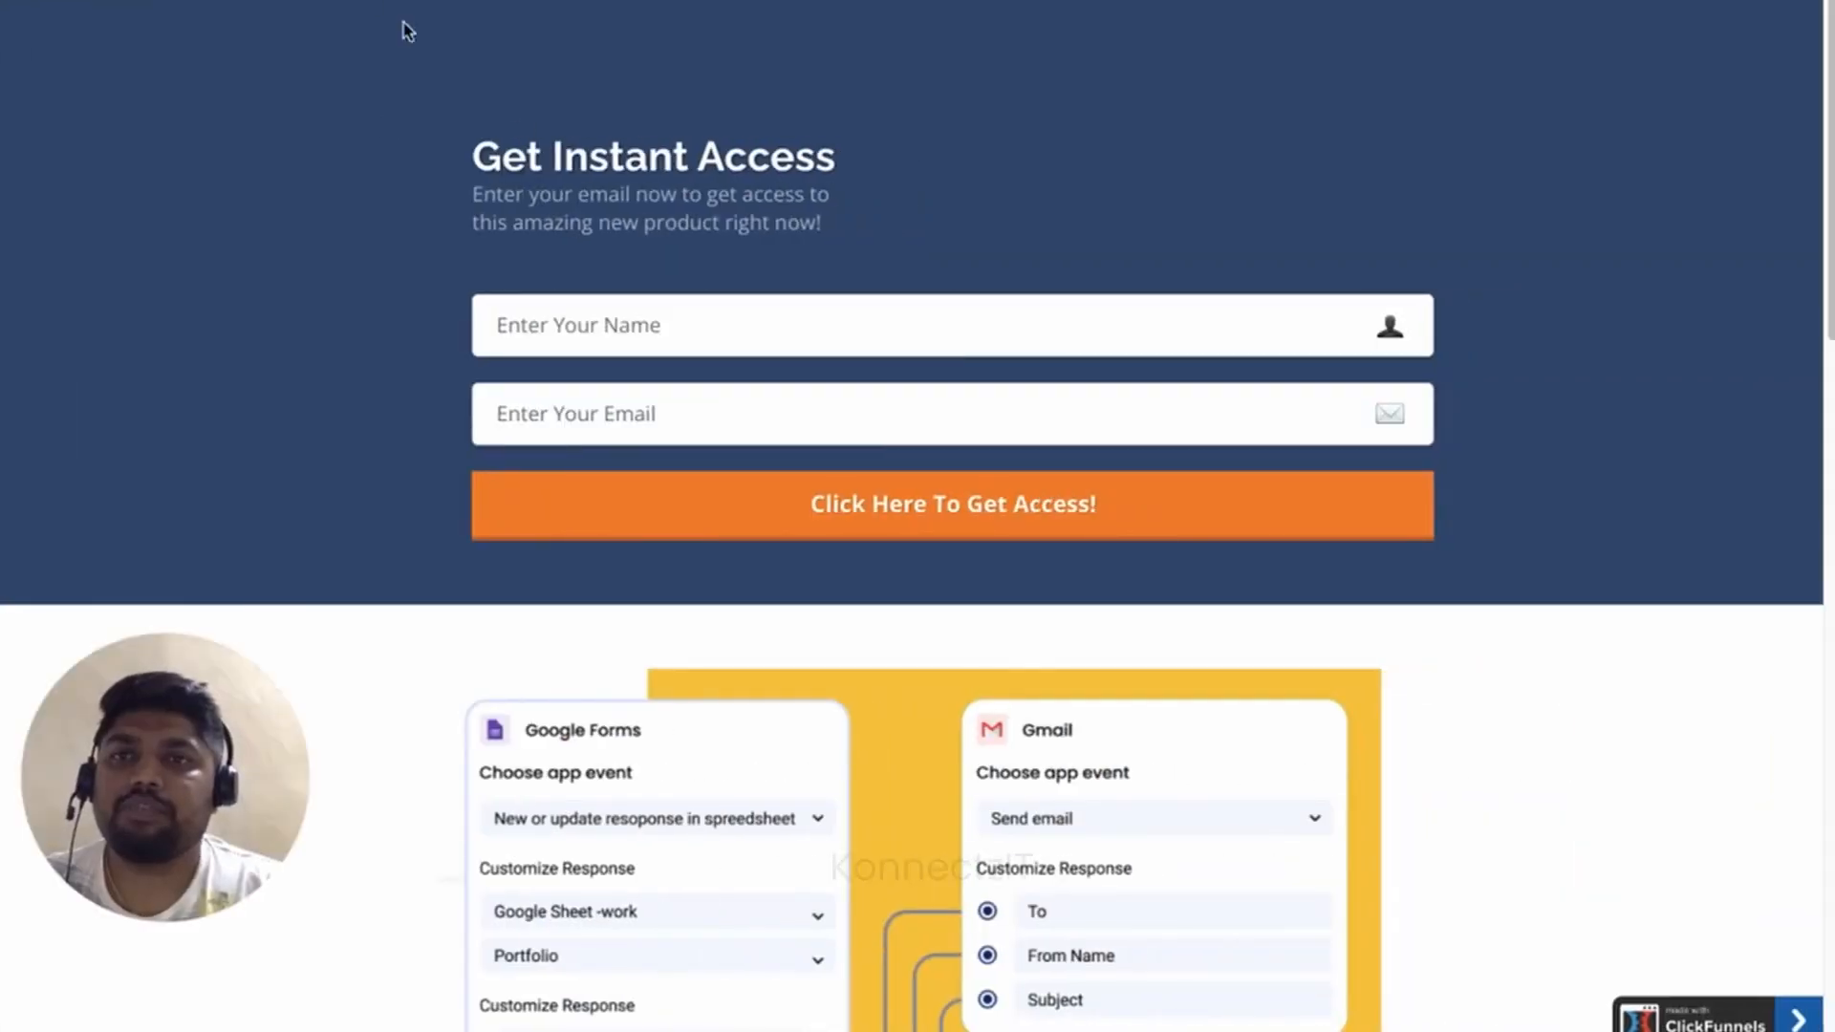
left_click(626, 339)
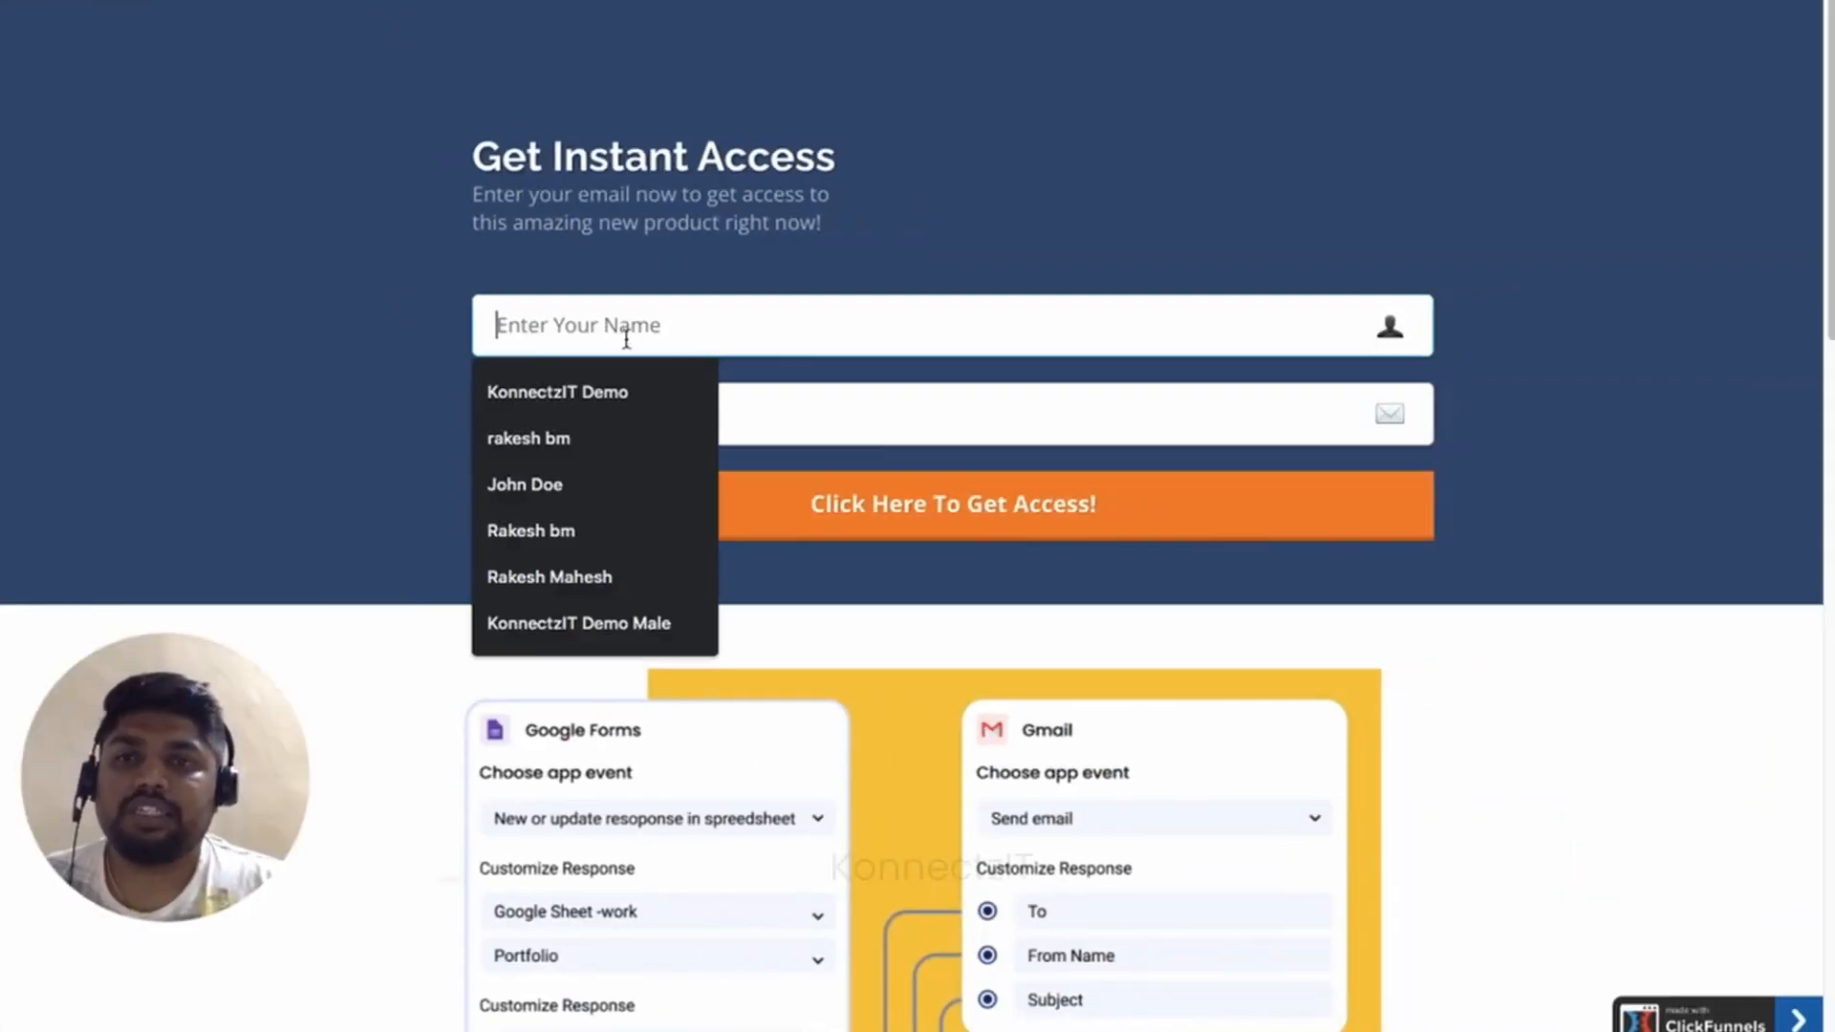
left_click(602, 482)
left_click(651, 421)
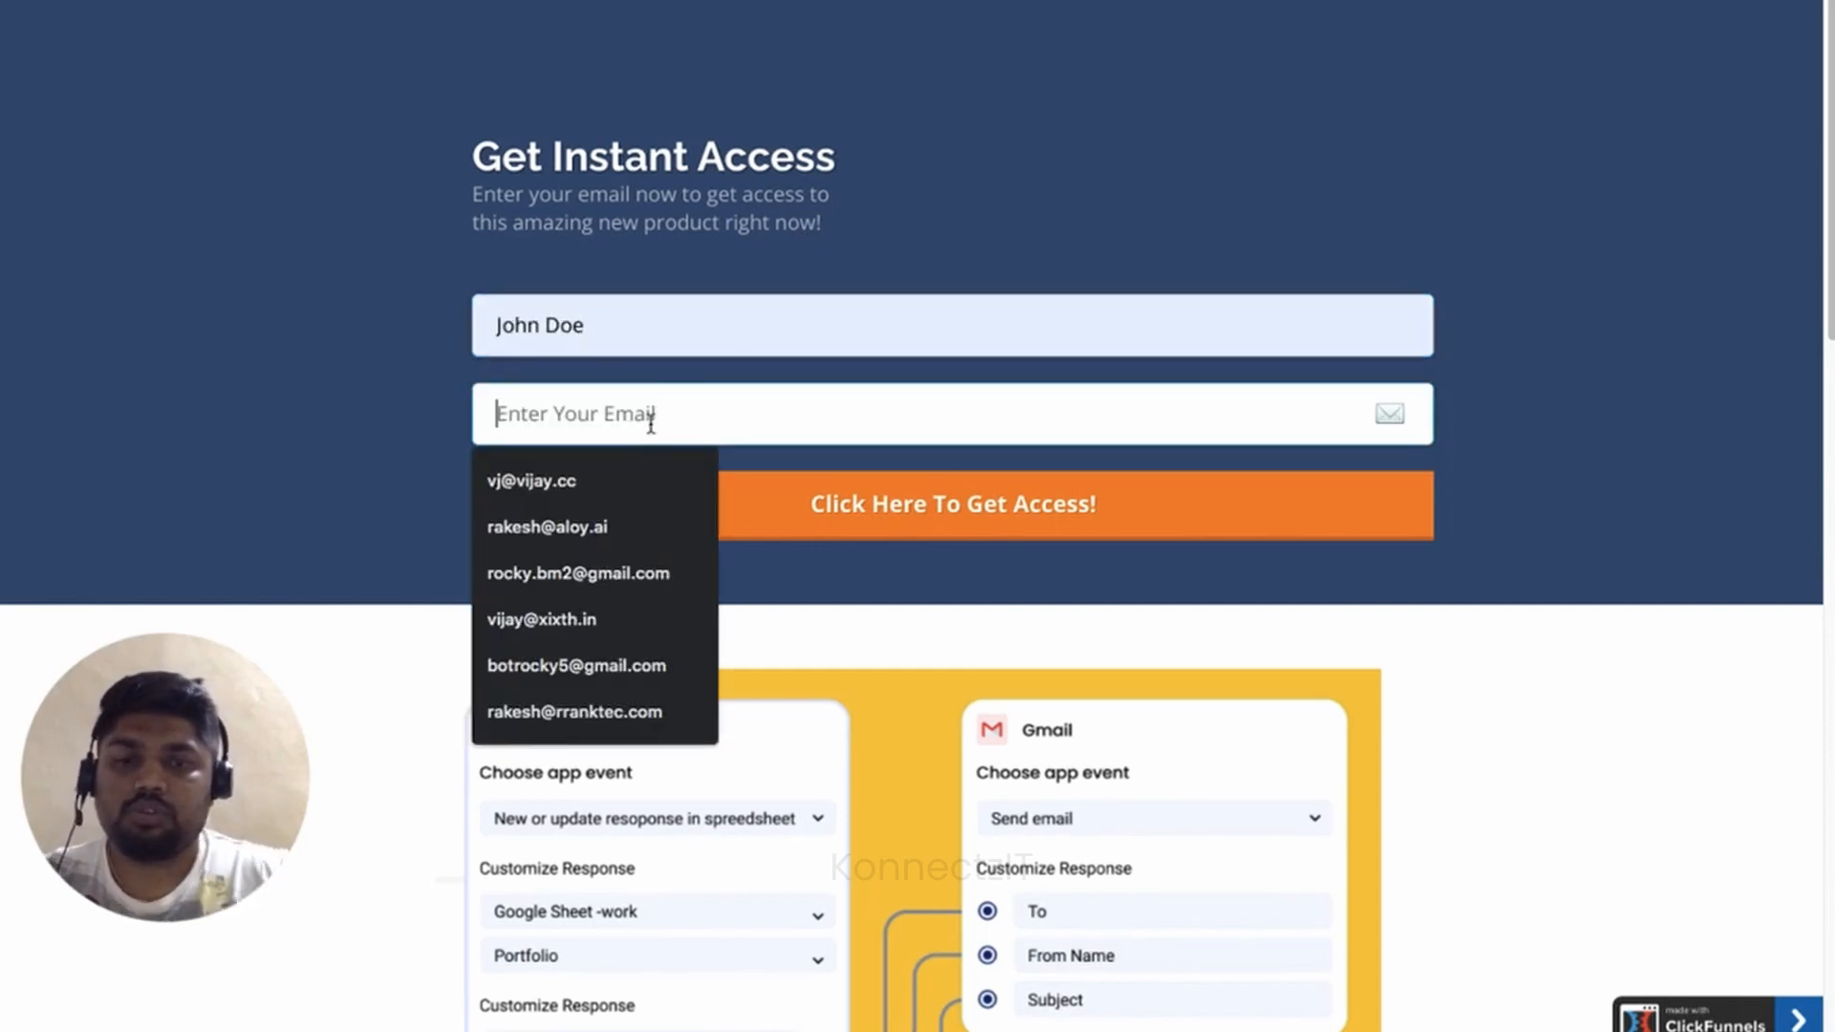
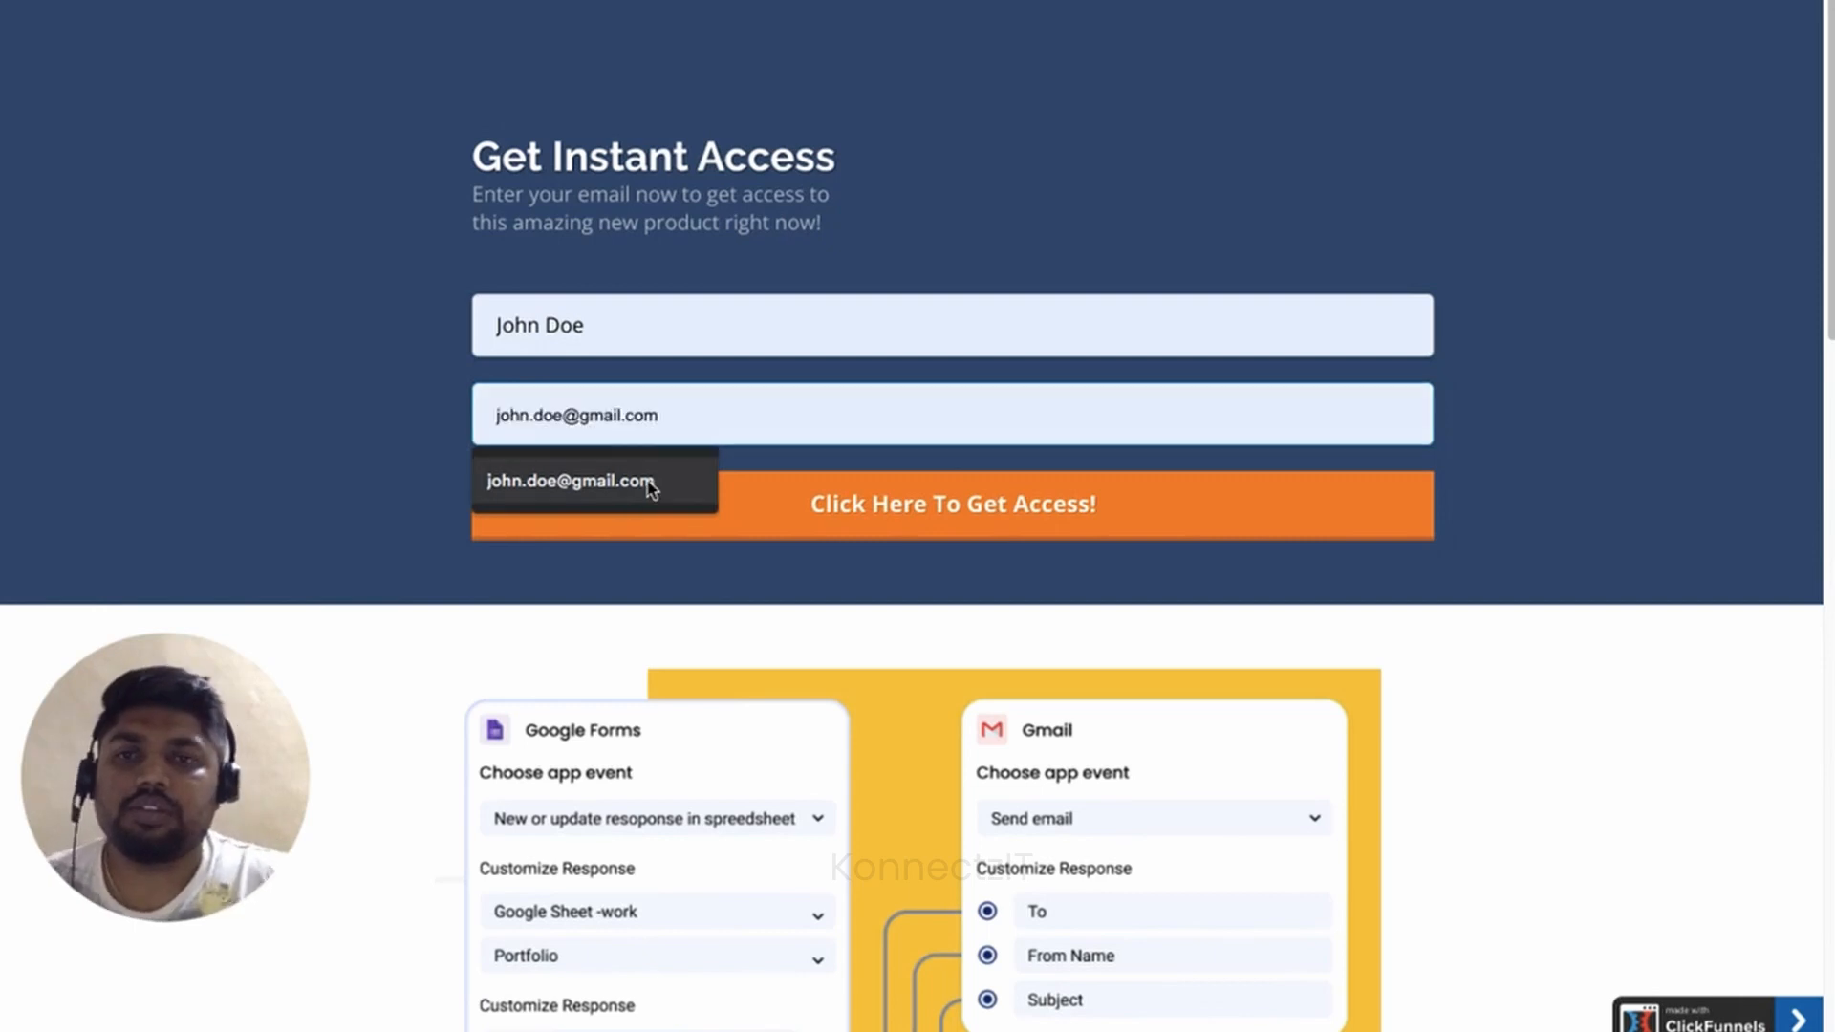
left_click(635, 481)
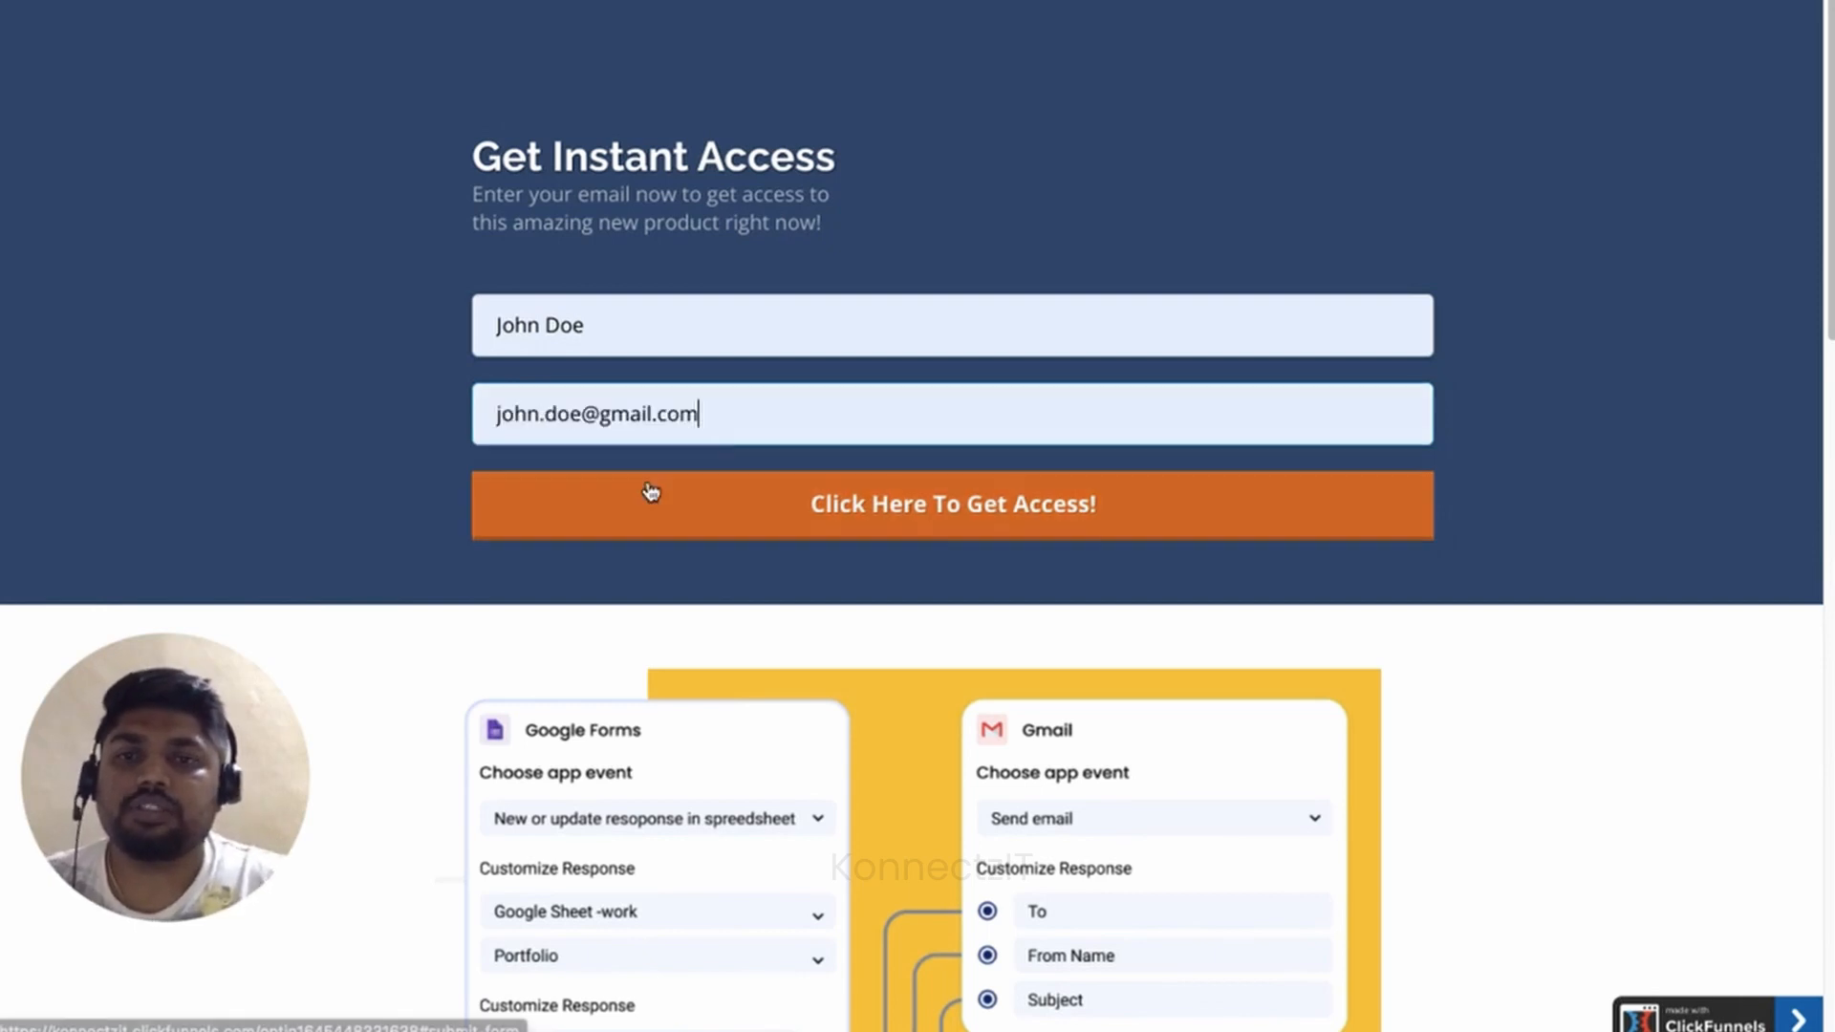
left_click(961, 522)
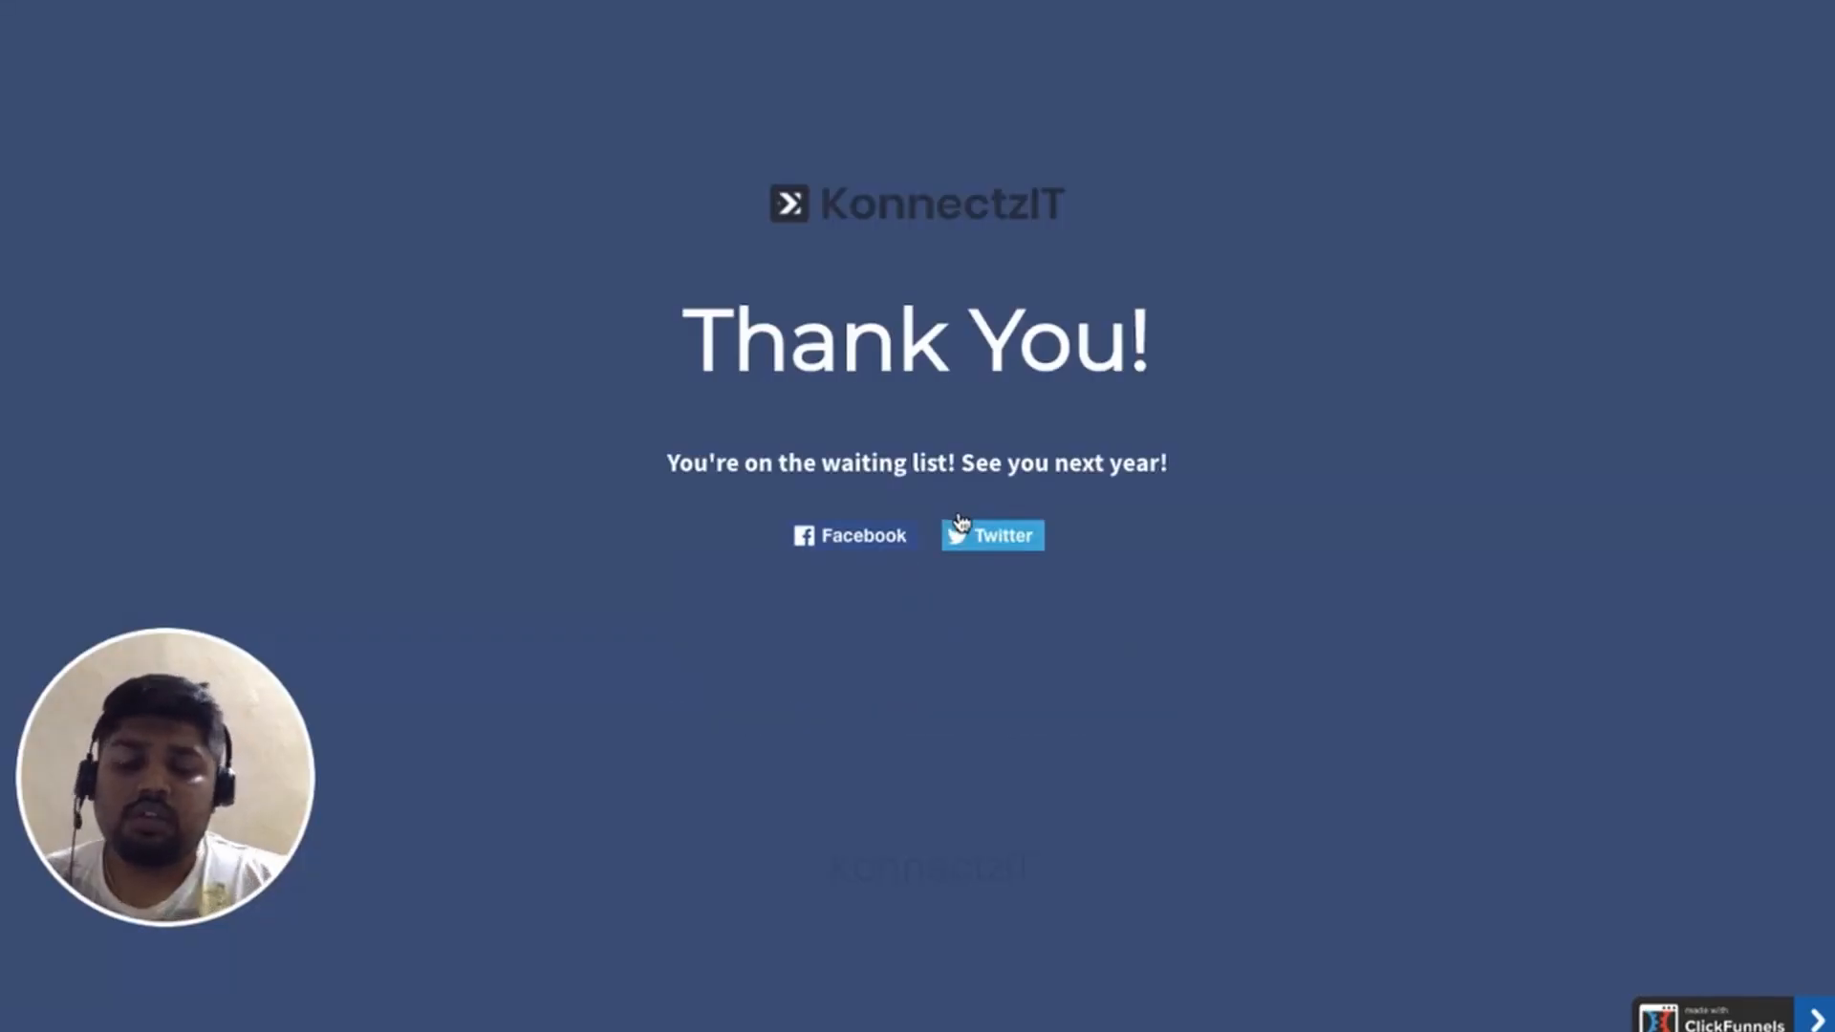
key("ctrl+Left")
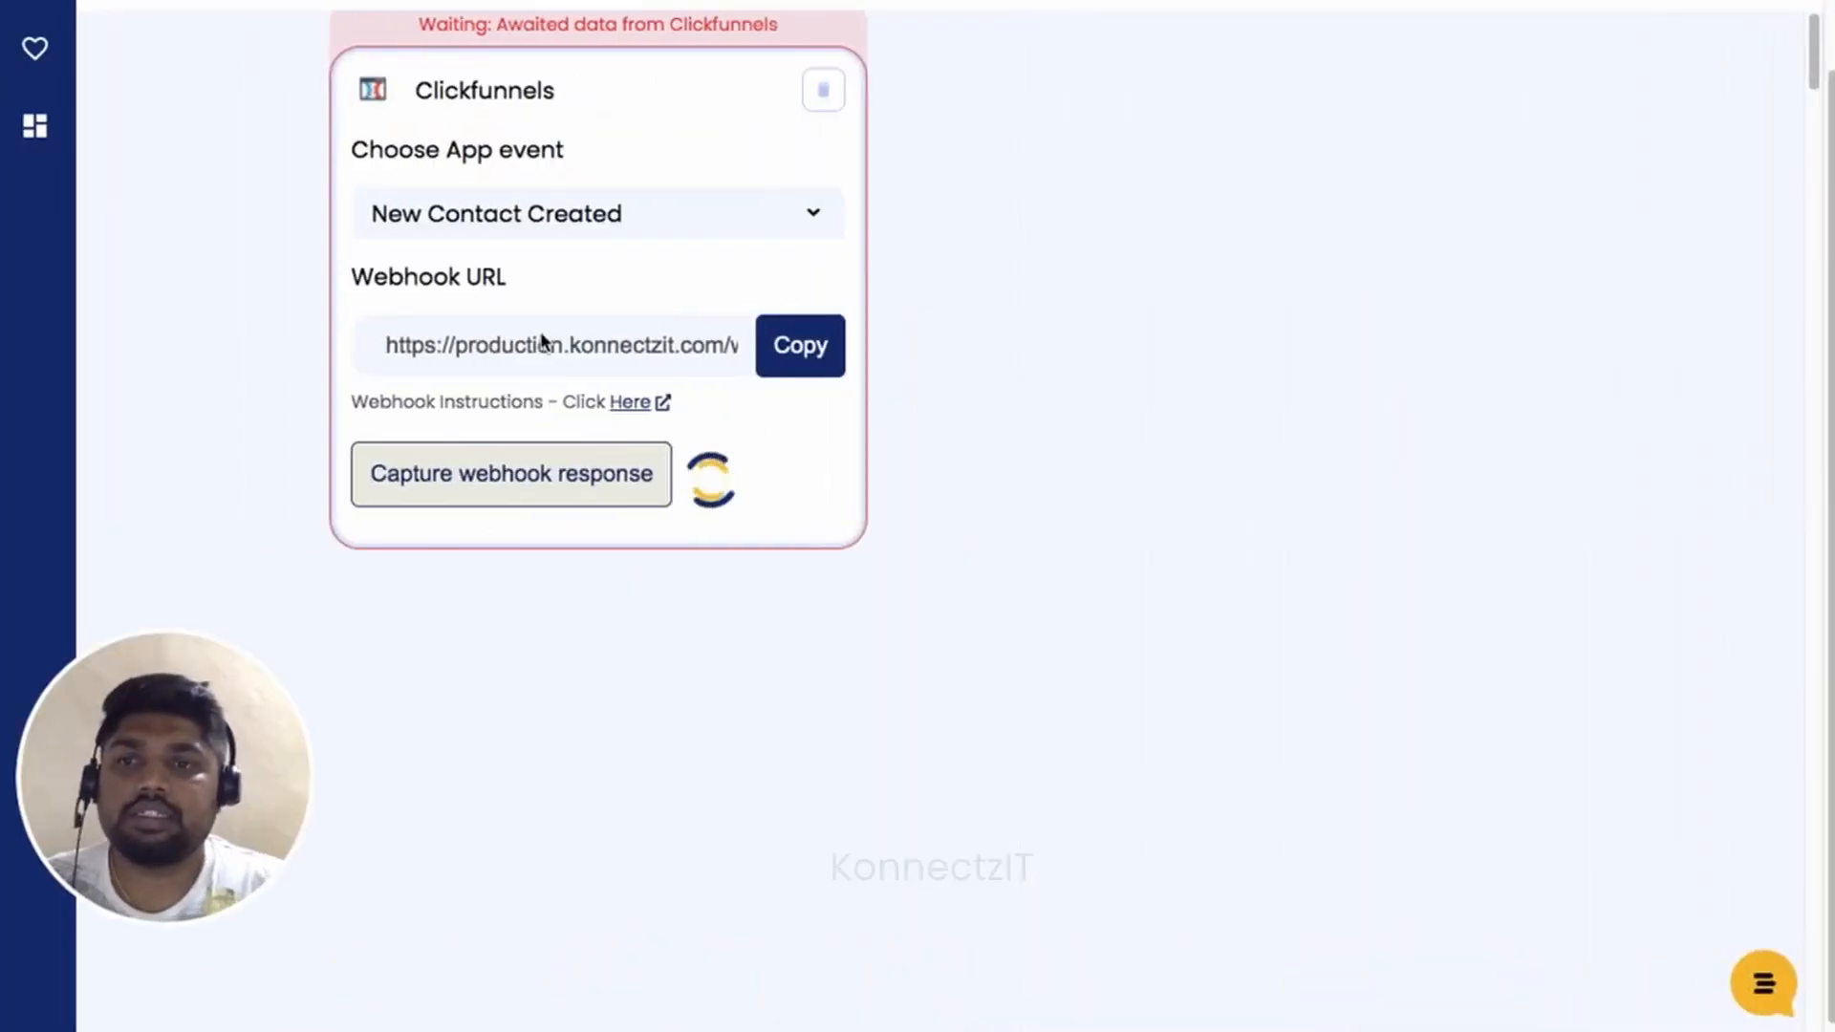
Expand the received Contact data and look through its fields down to Name and Email.
scroll(490, 333, "down", 2)
left_click_drag(659, 140, 575, 139)
left_click_drag(660, 480, 742, 475)
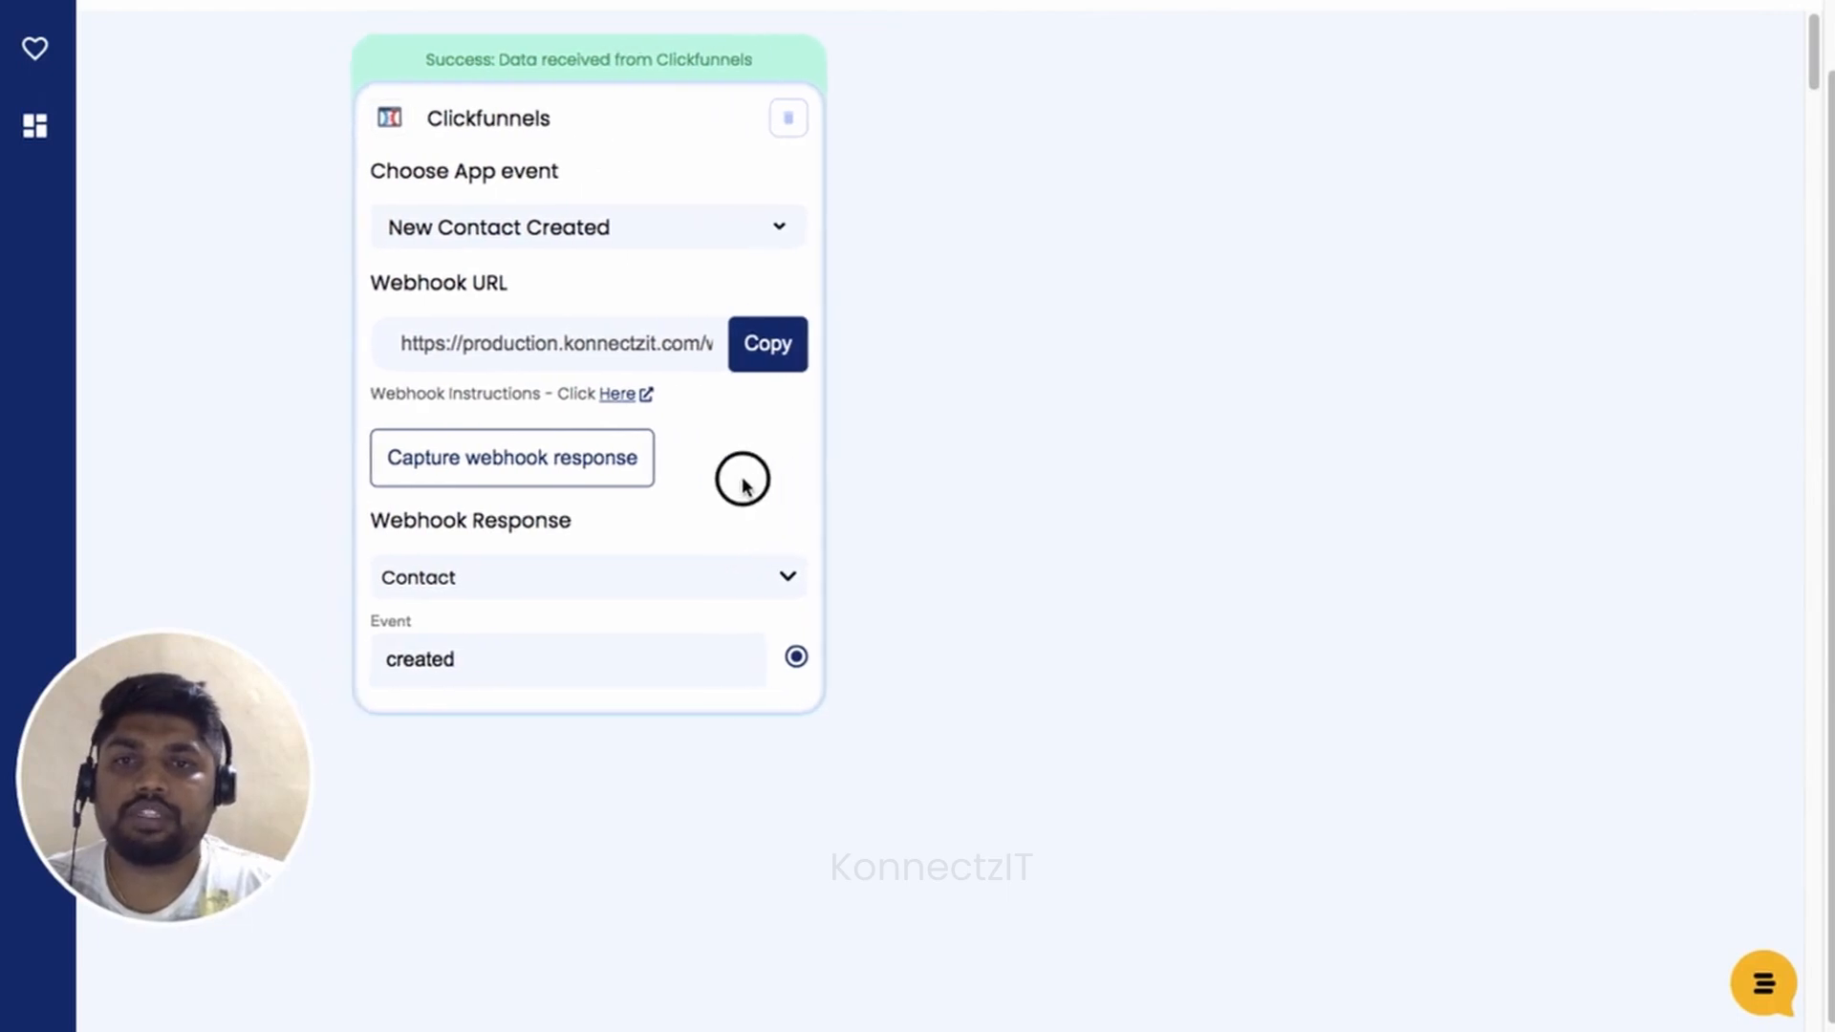
left_click(746, 586)
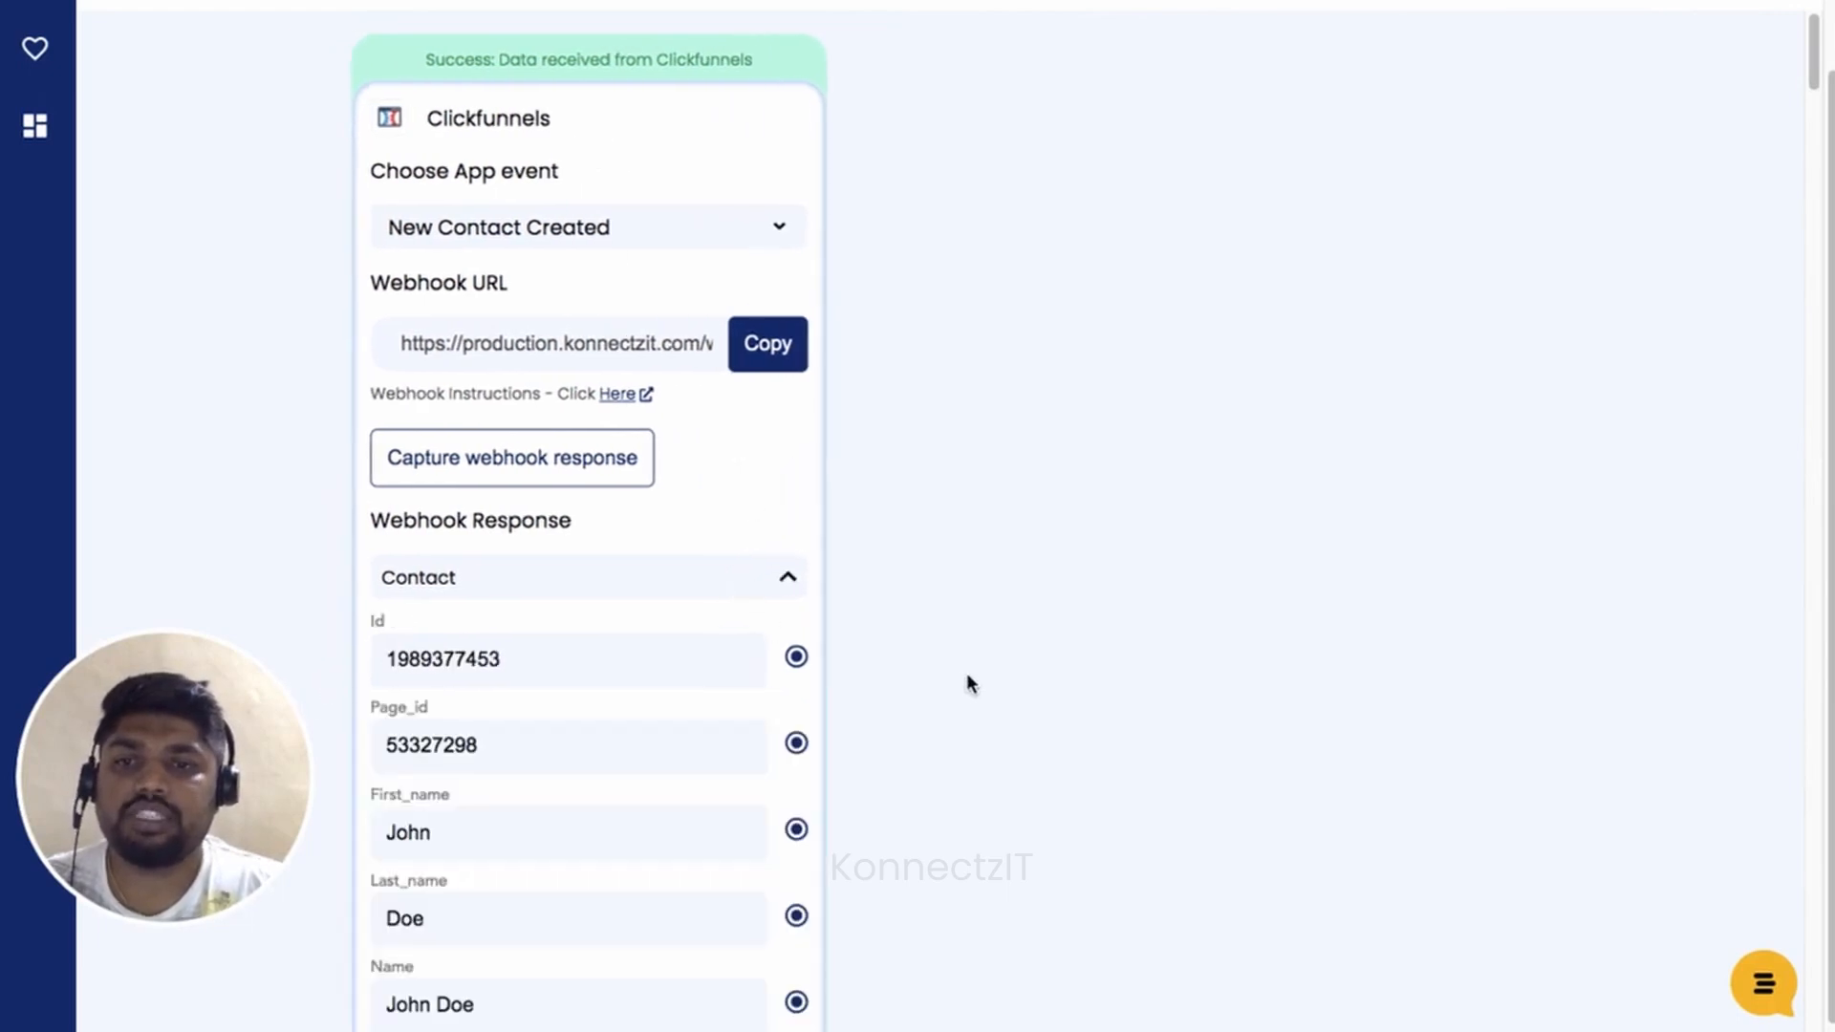
scroll(966, 672, "down", 3)
left_click(1071, 785)
left_click_drag(1069, 786, 1048, 680)
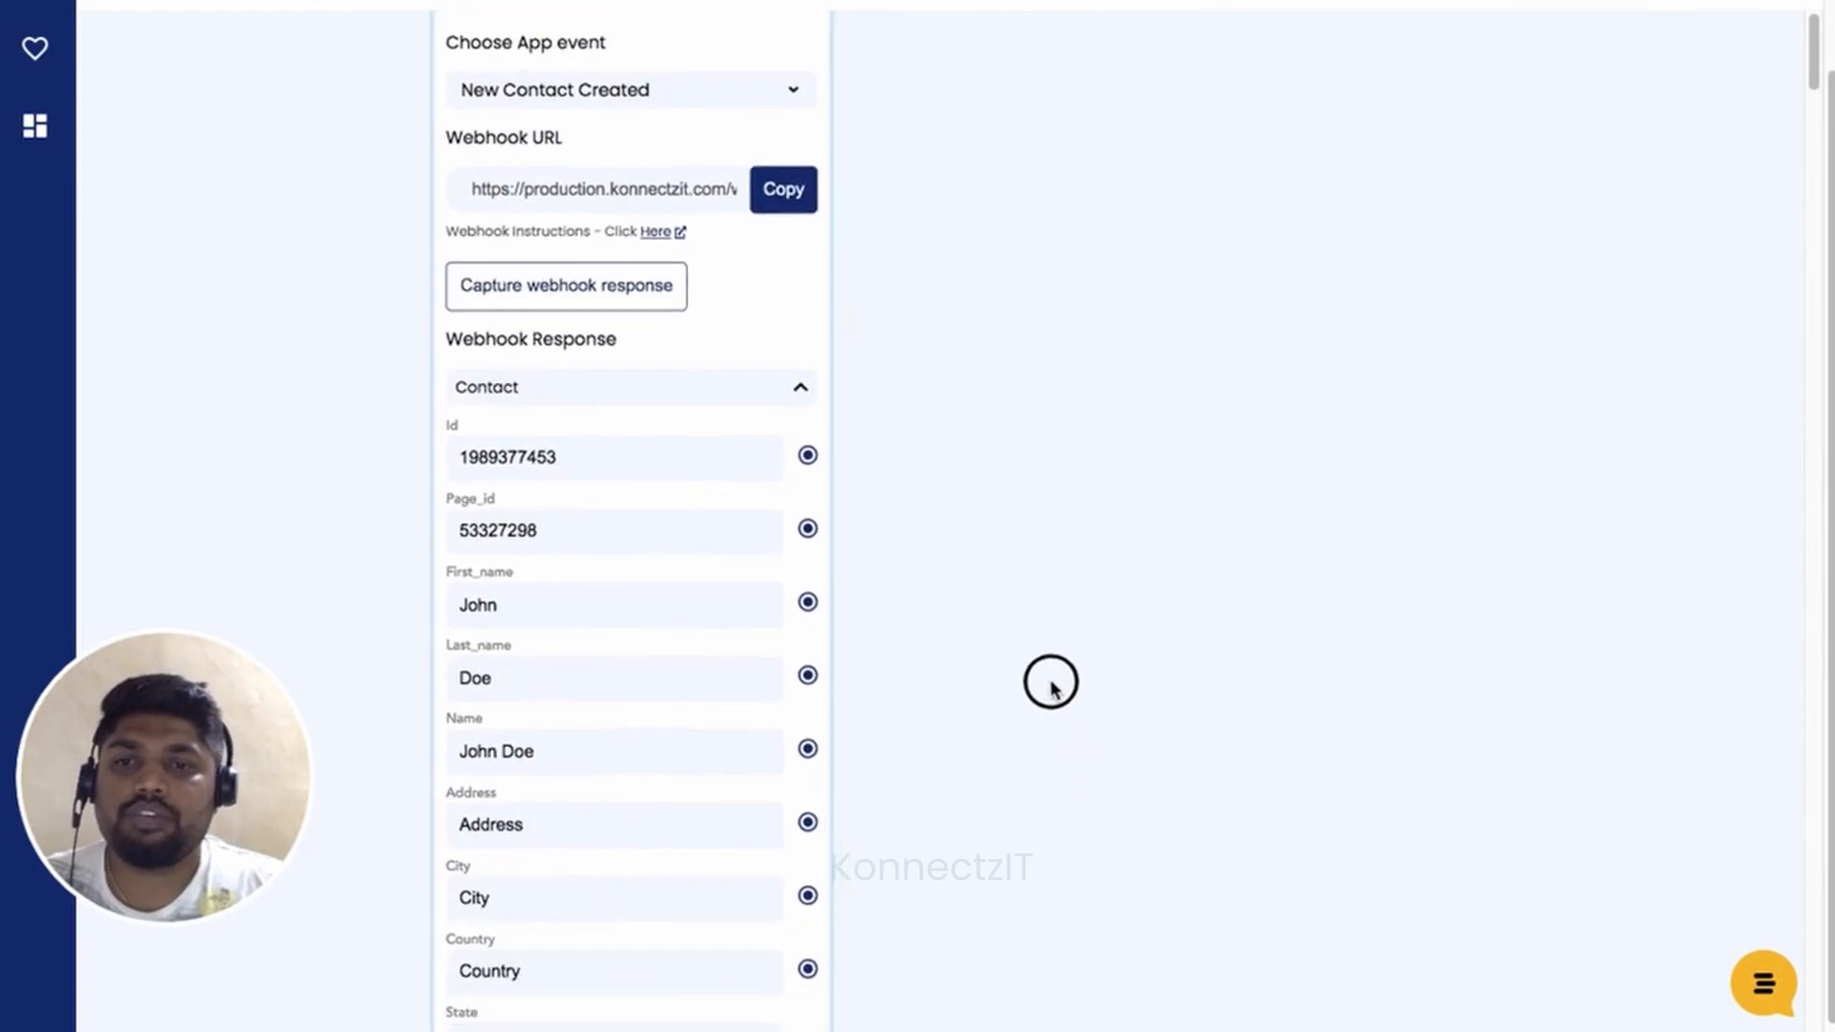
scroll(851, 668, "up", 3)
left_click_drag(1001, 812, 1040, 713)
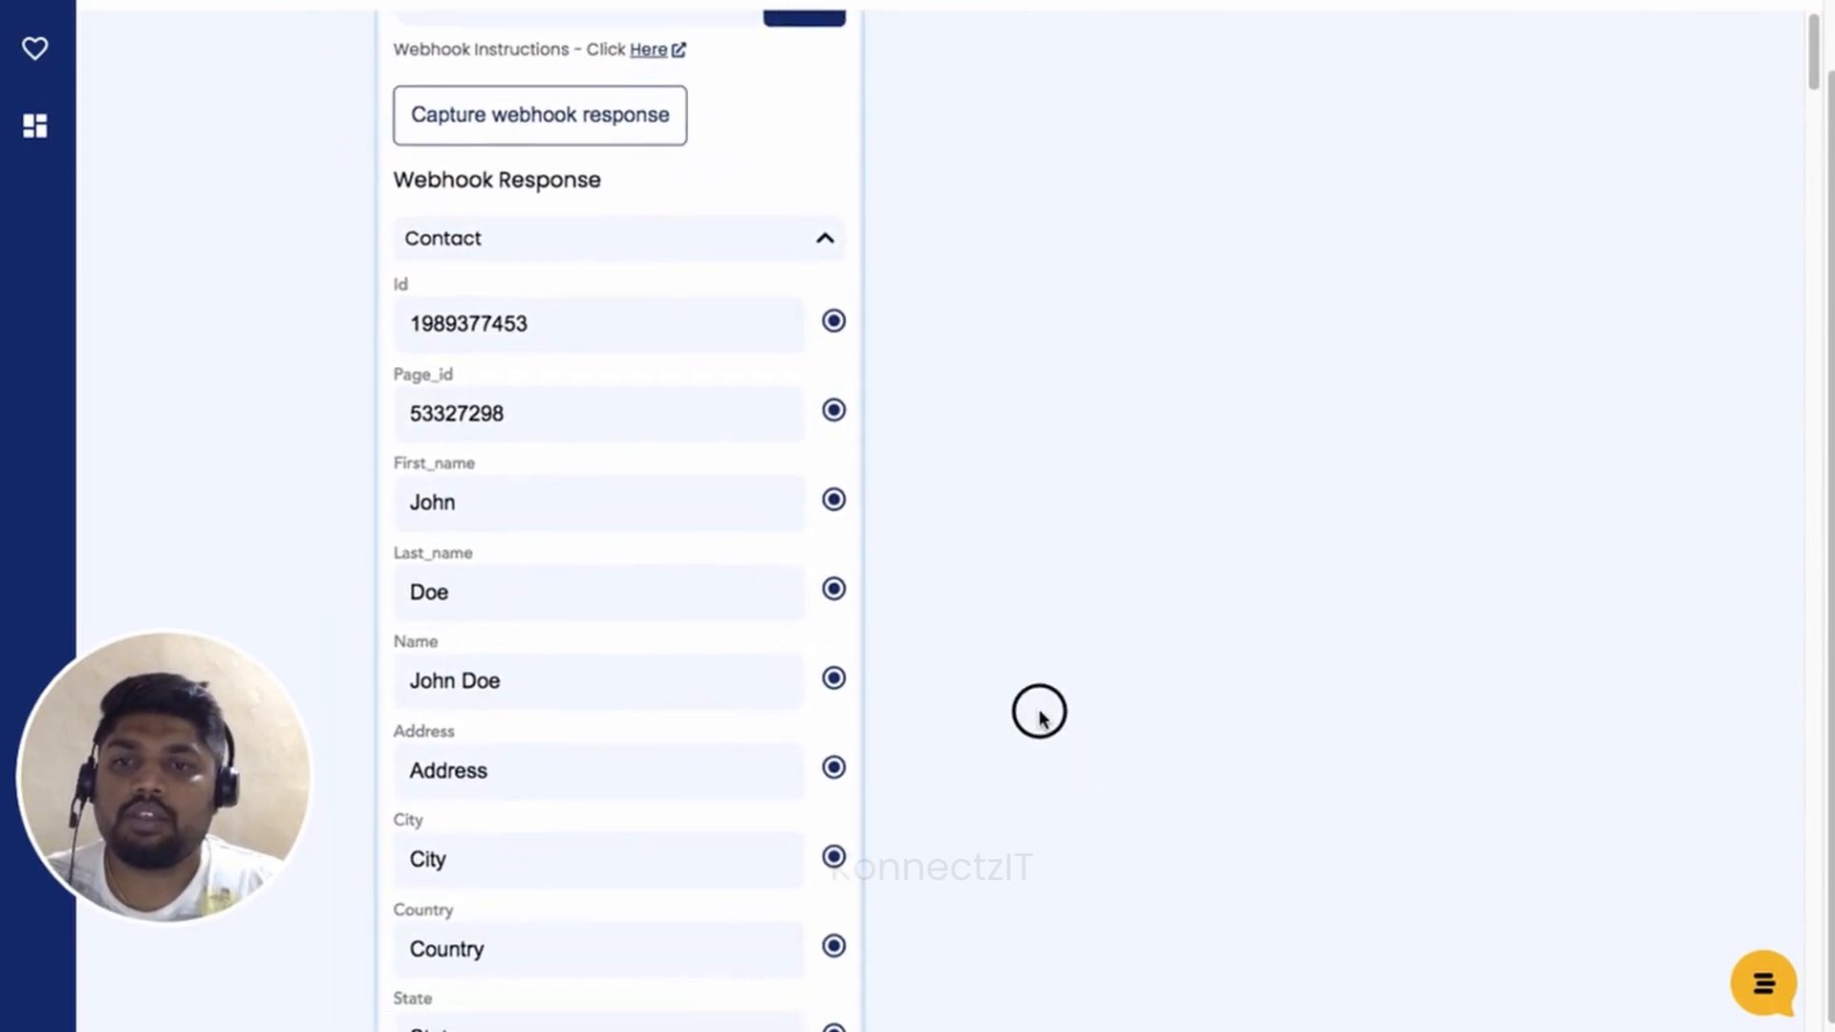
left_click(1160, 908)
left_click_drag(1160, 908, 1159, 553)
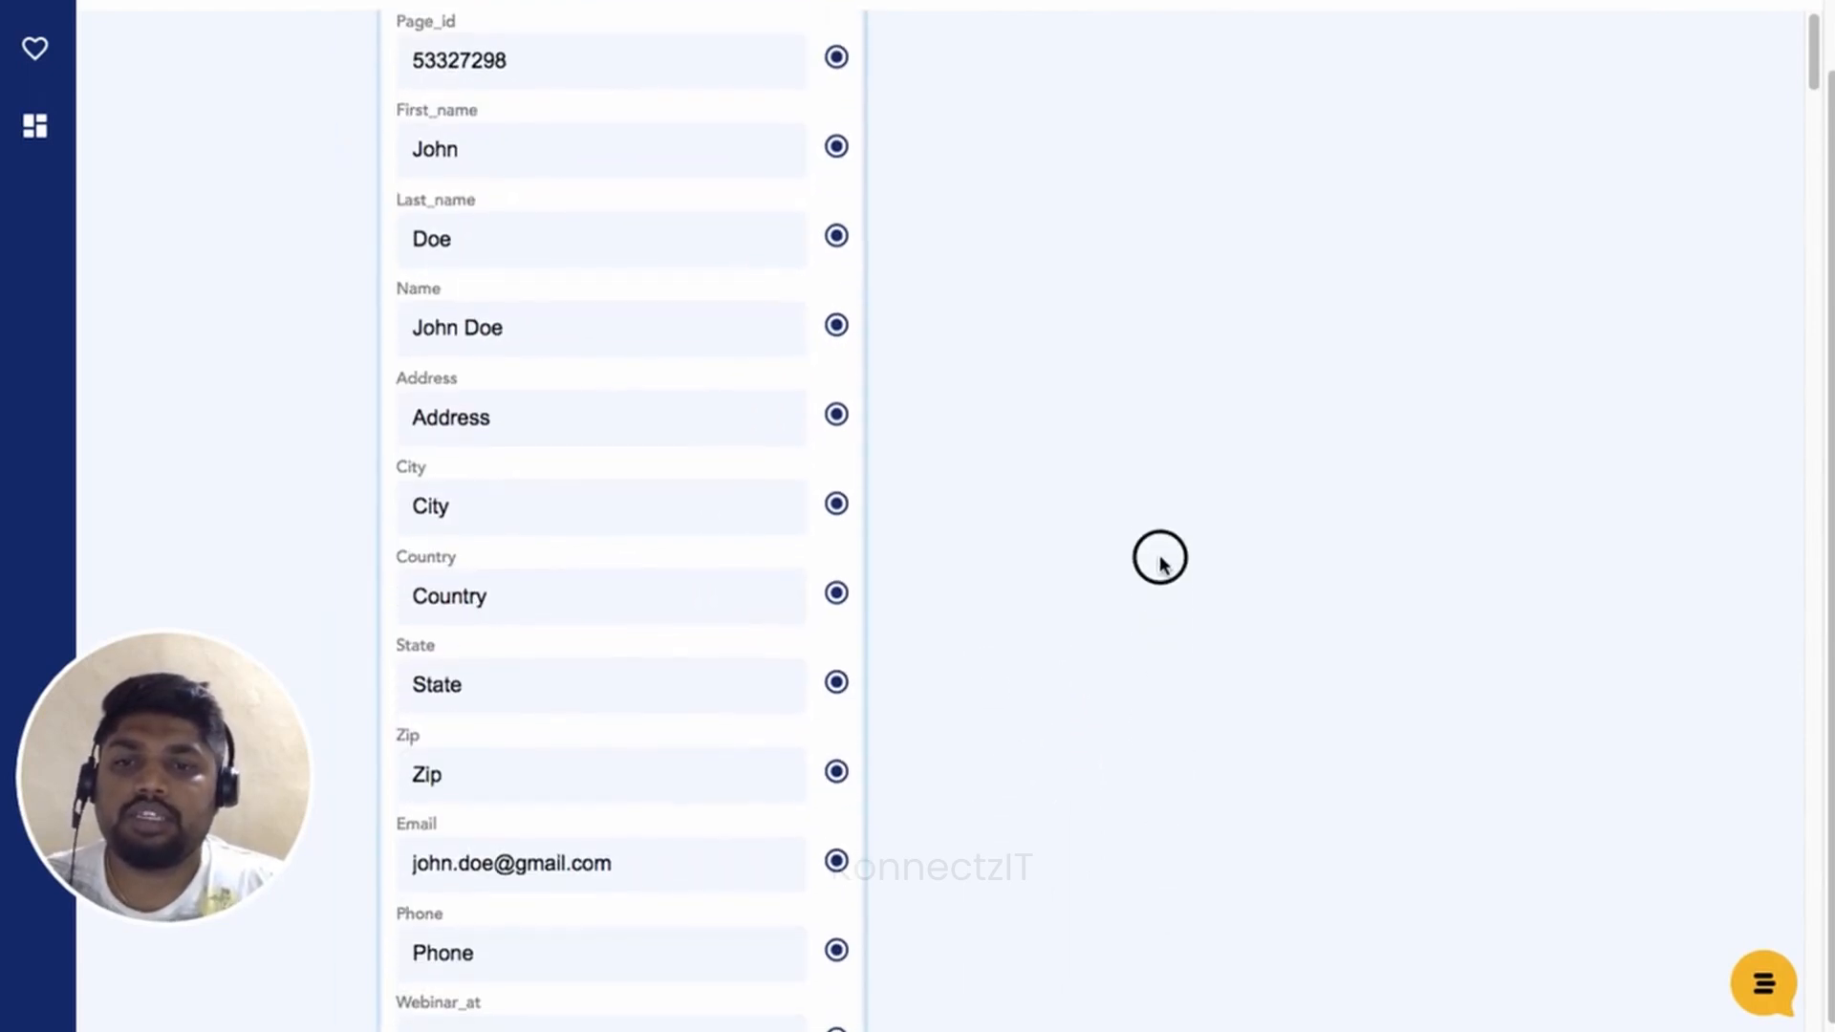
scroll(990, 640, "down", 2)
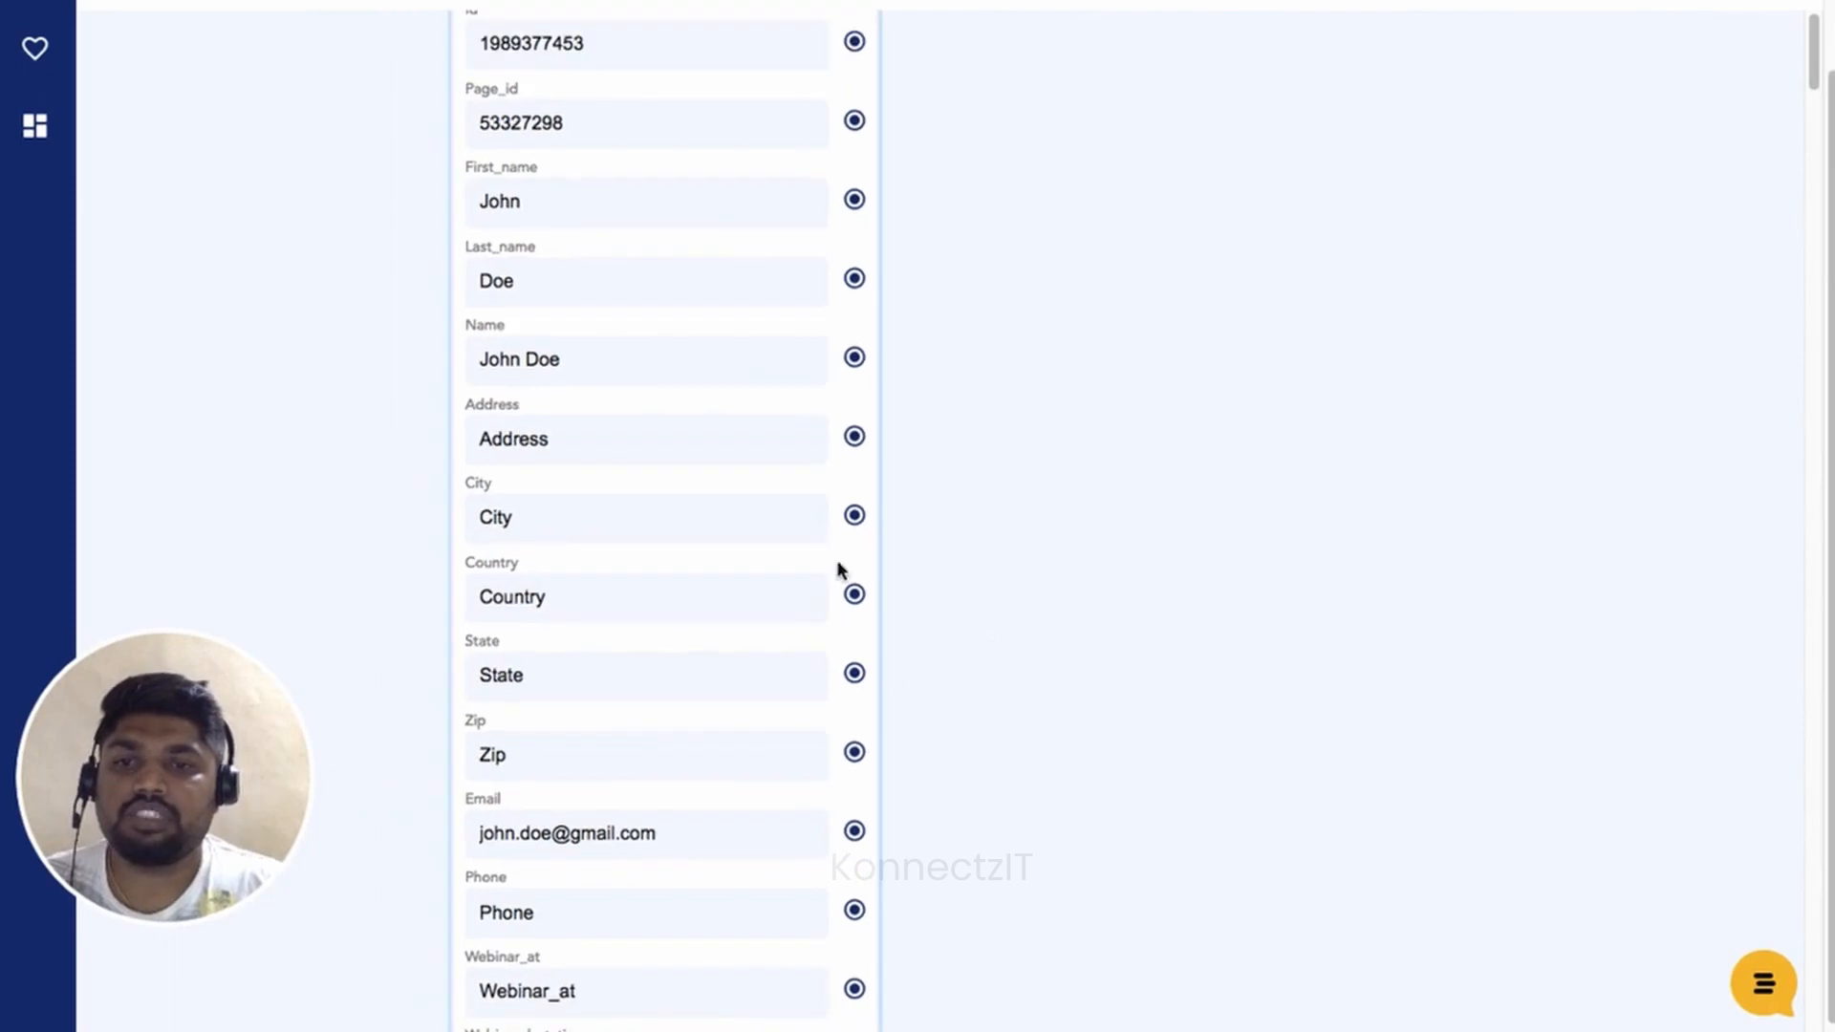
left_click_drag(1235, 494, 1150, 542)
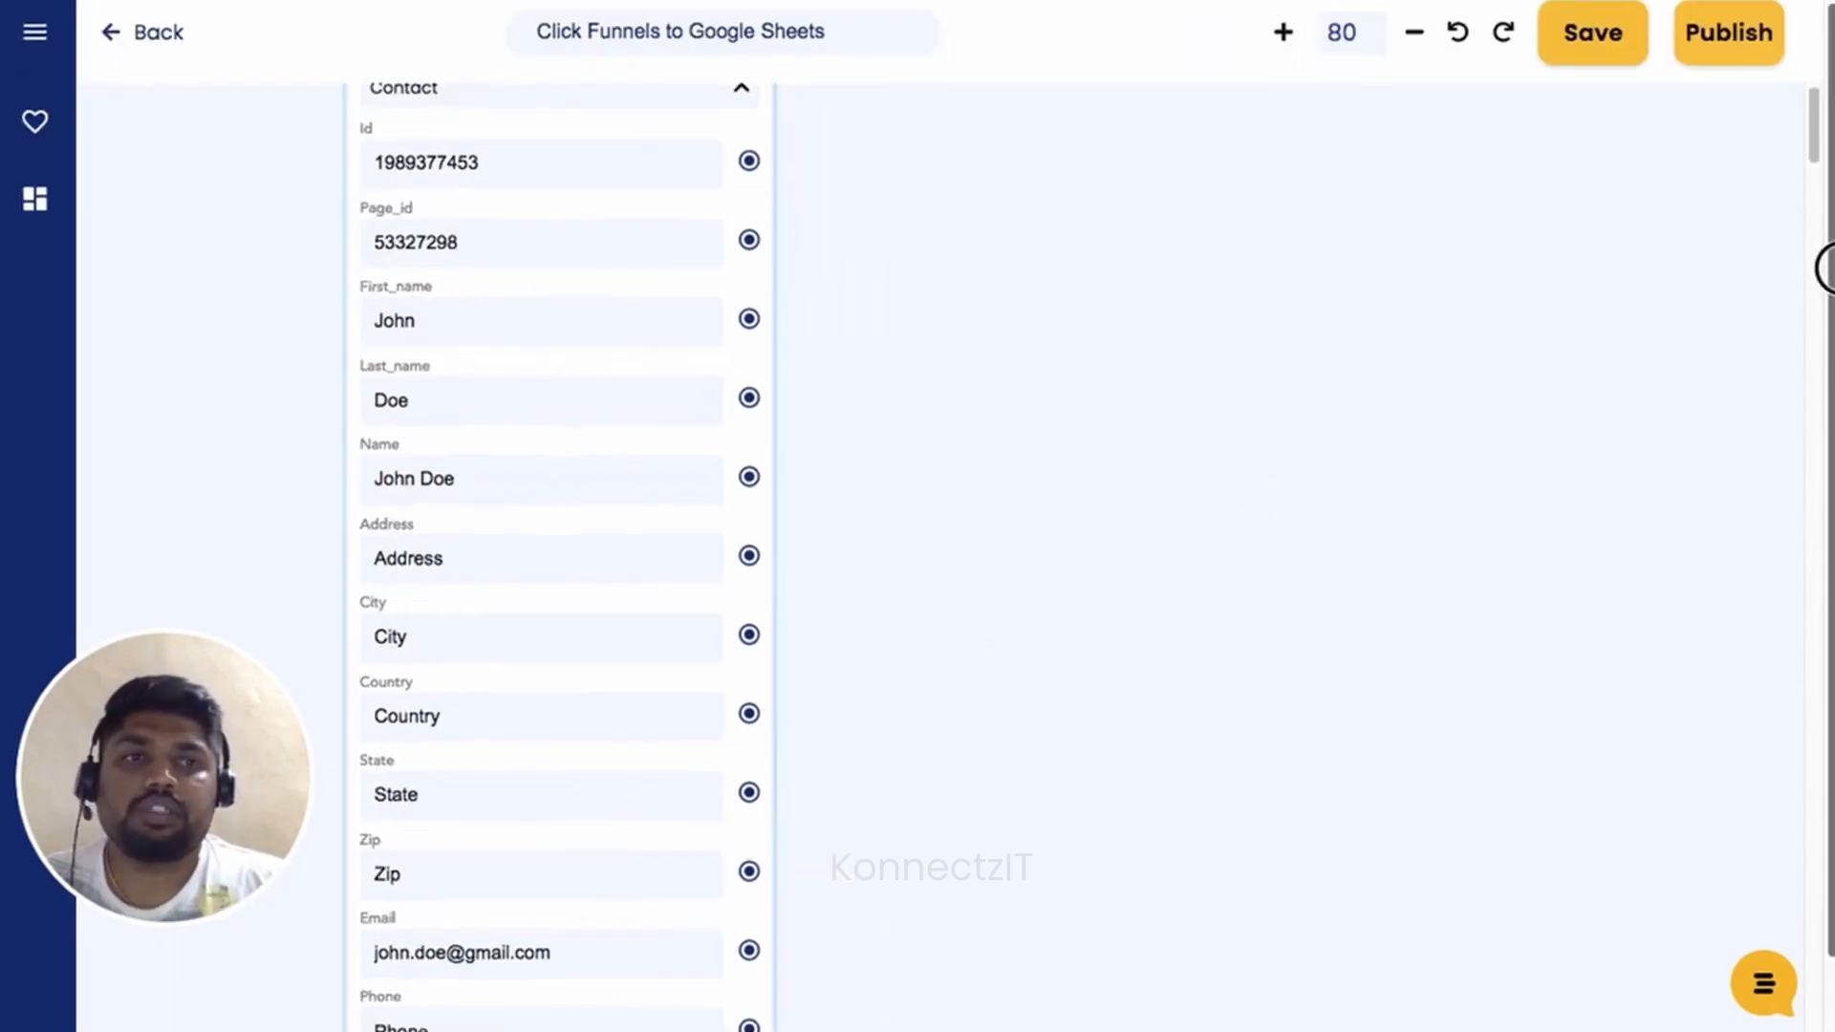
Search the apps for 'sheet' and add a Google Sheet step to the canvas.
left_click(38, 44)
left_click(137, 149)
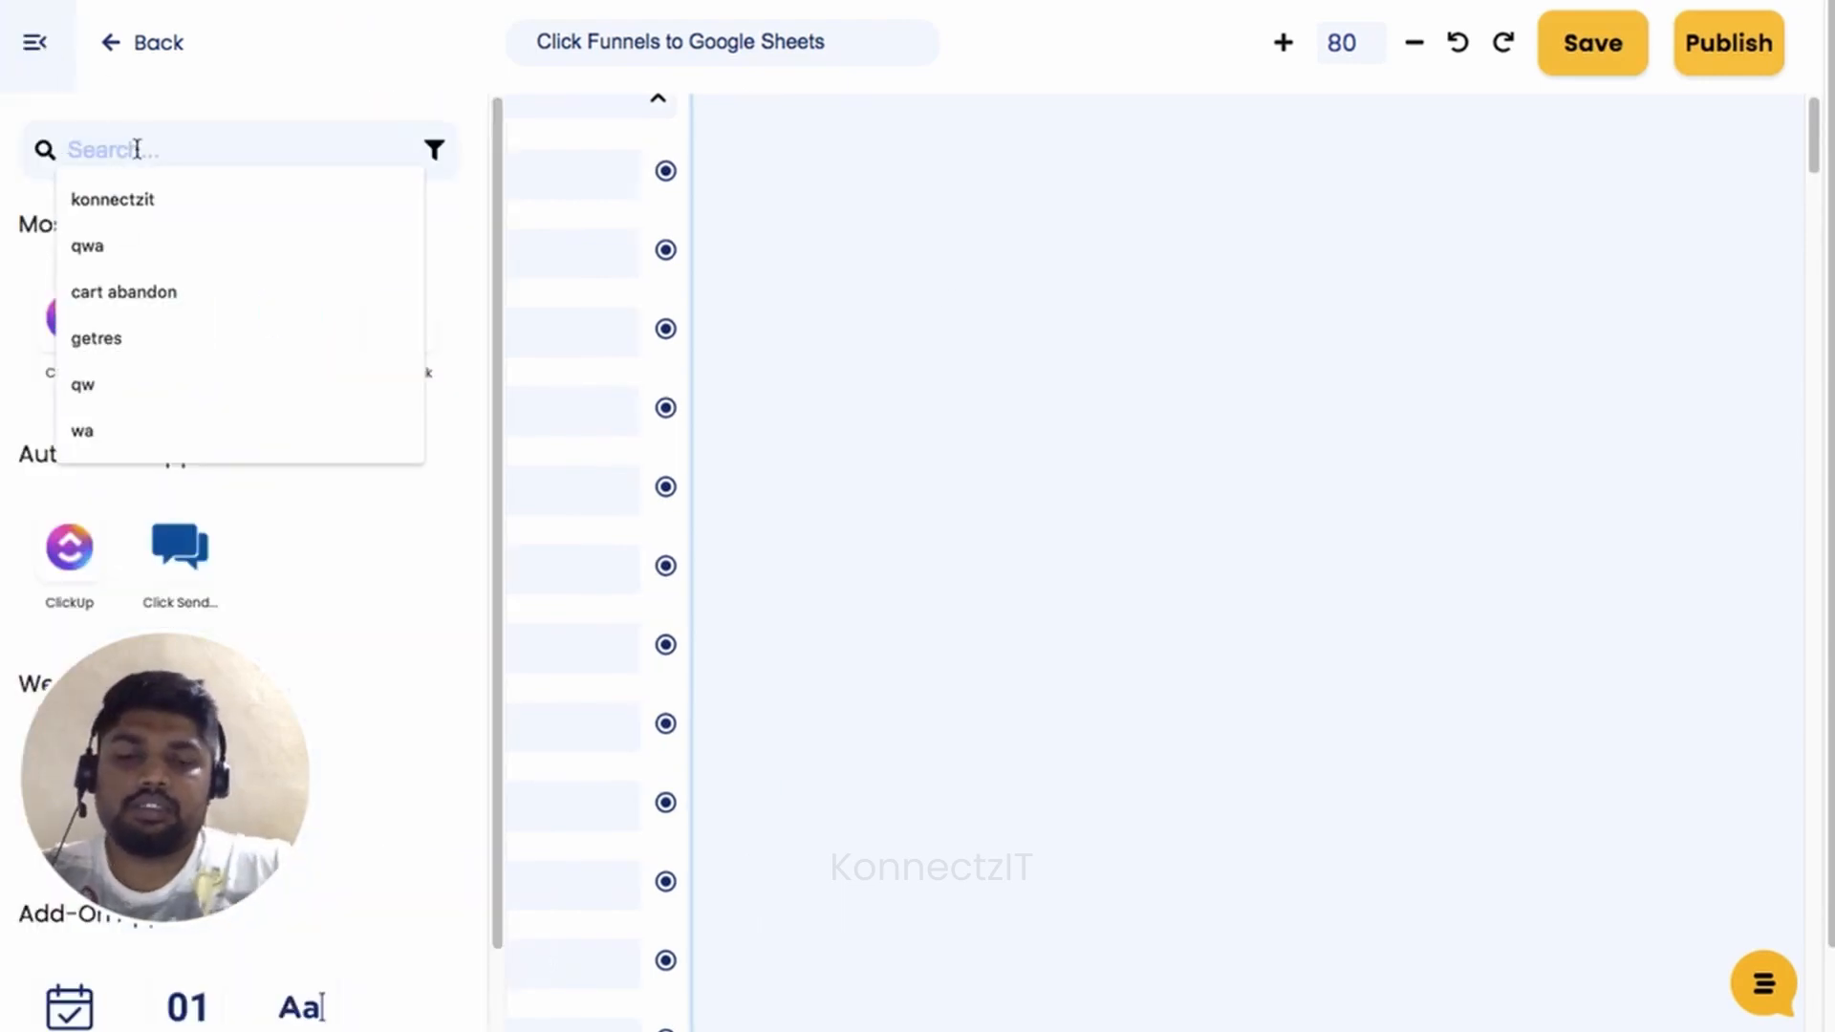
type("sheet")
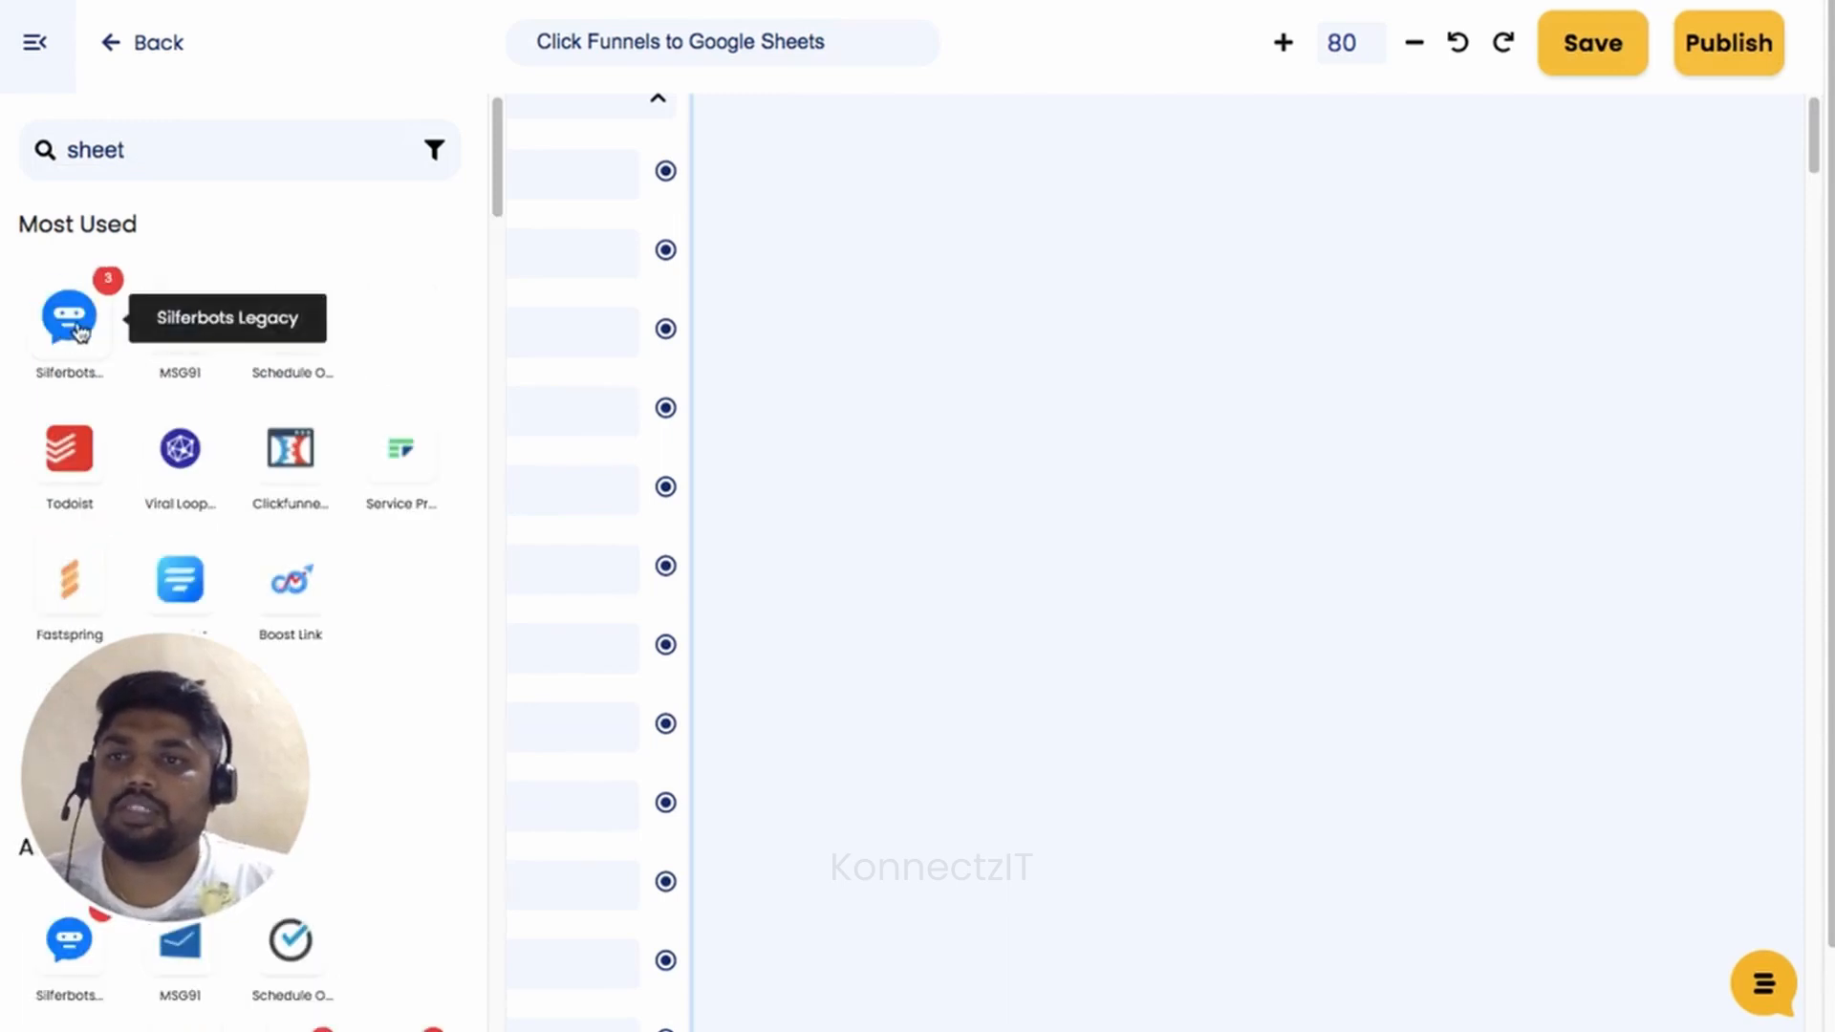
left_click_drag(69, 322, 927, 199)
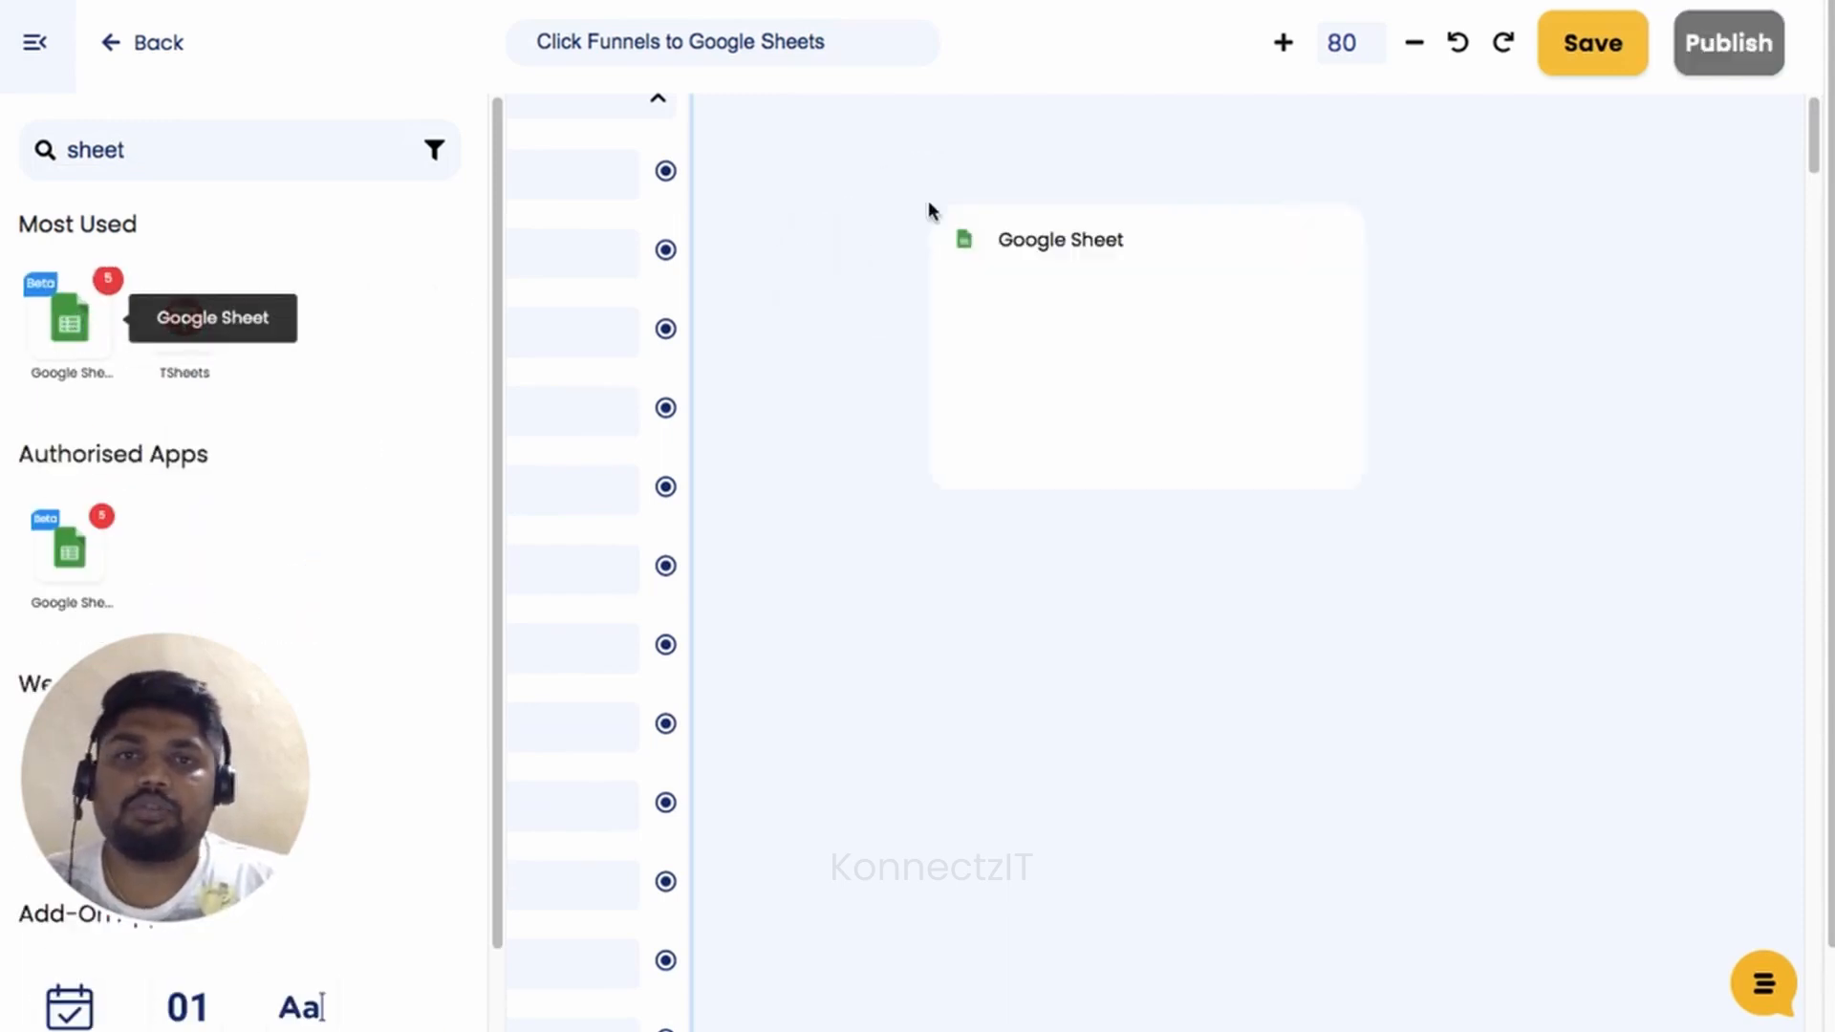
left_click(21, 48)
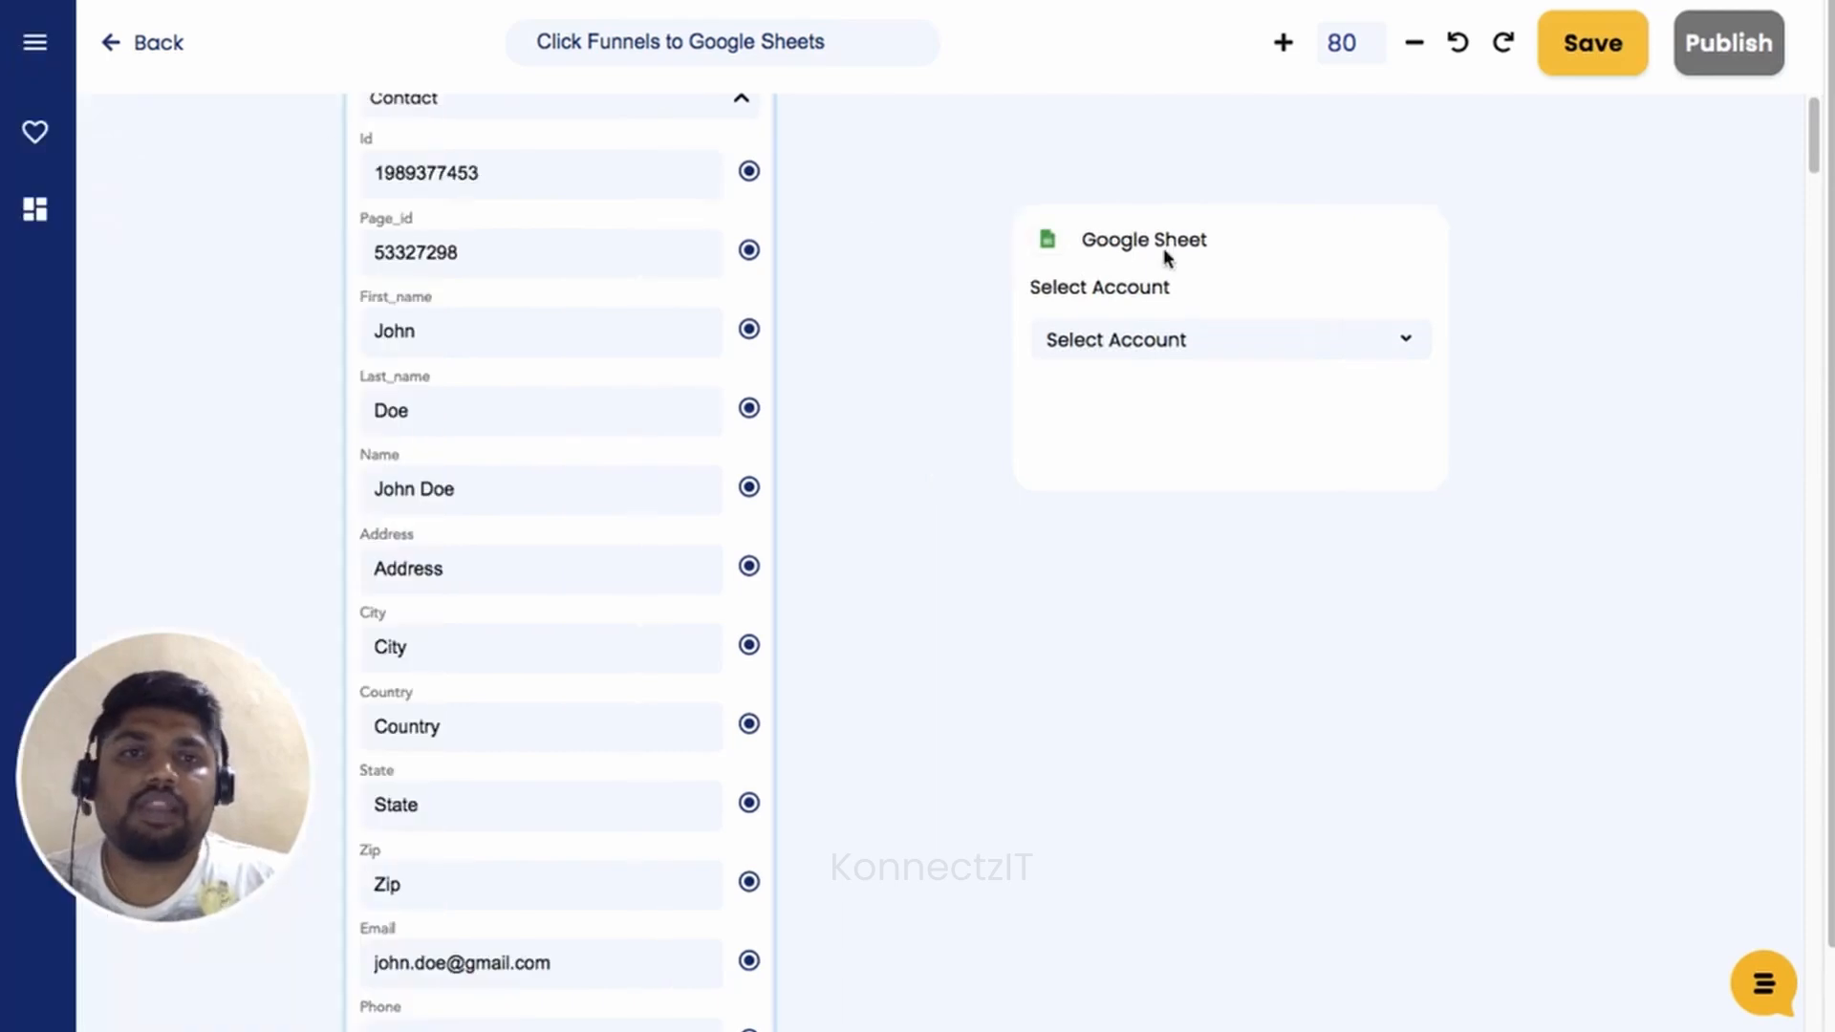
left_click_drag(1166, 253, 1092, 178)
scroll(1172, 300, "up", 1)
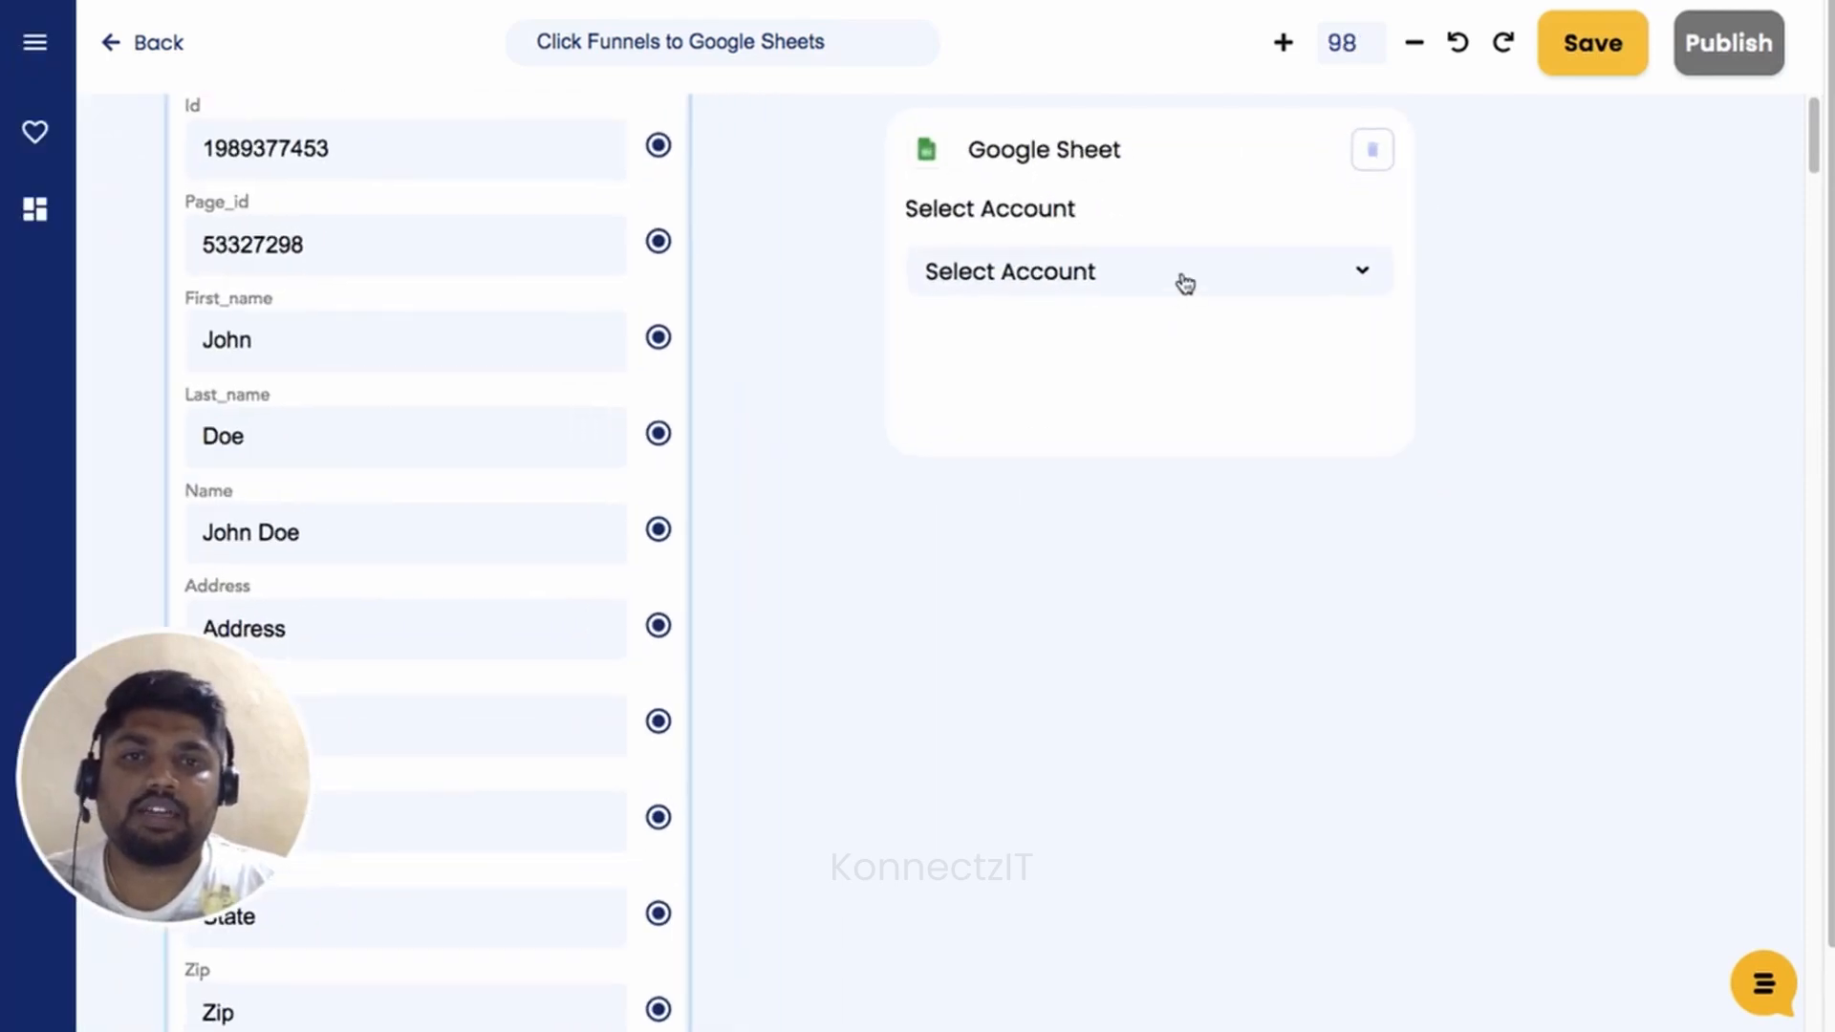
Set it to Account #2, Create Spreadsheet Row, KonnectzIT Demo Sheets, Demo worksheet.
left_click(1178, 280)
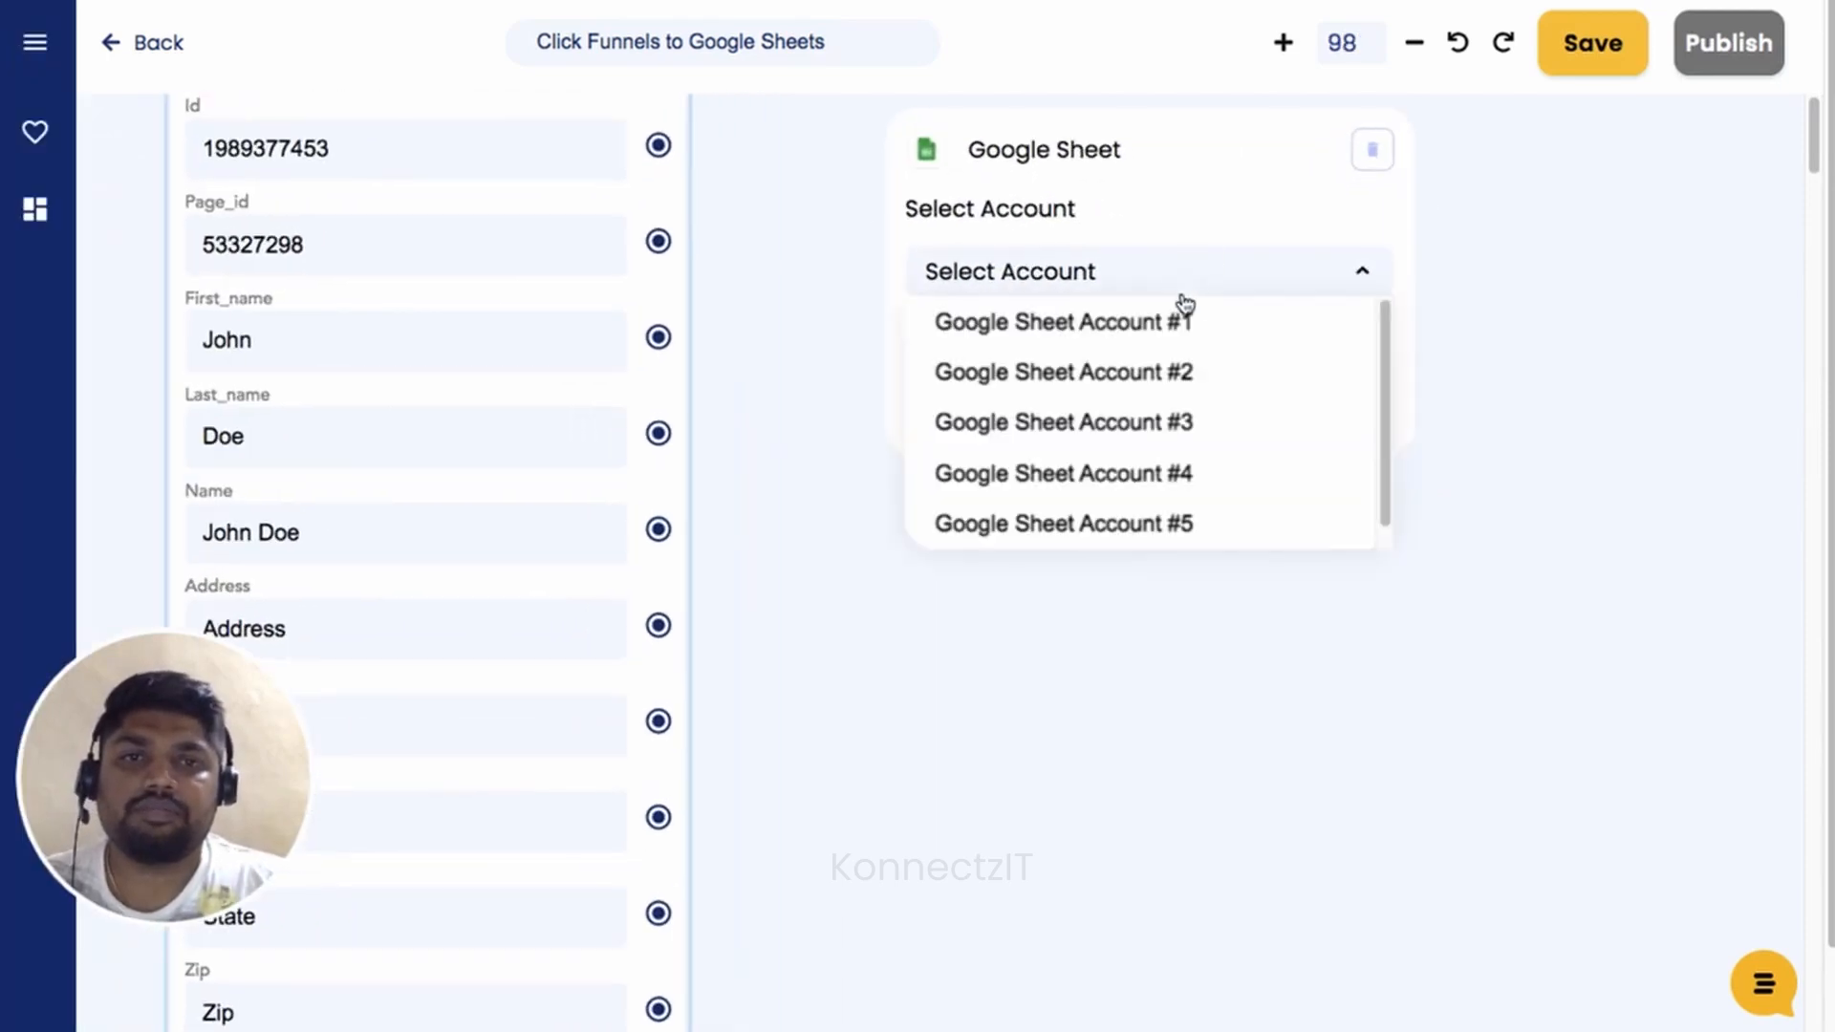
left_click(1186, 381)
left_click(1214, 407)
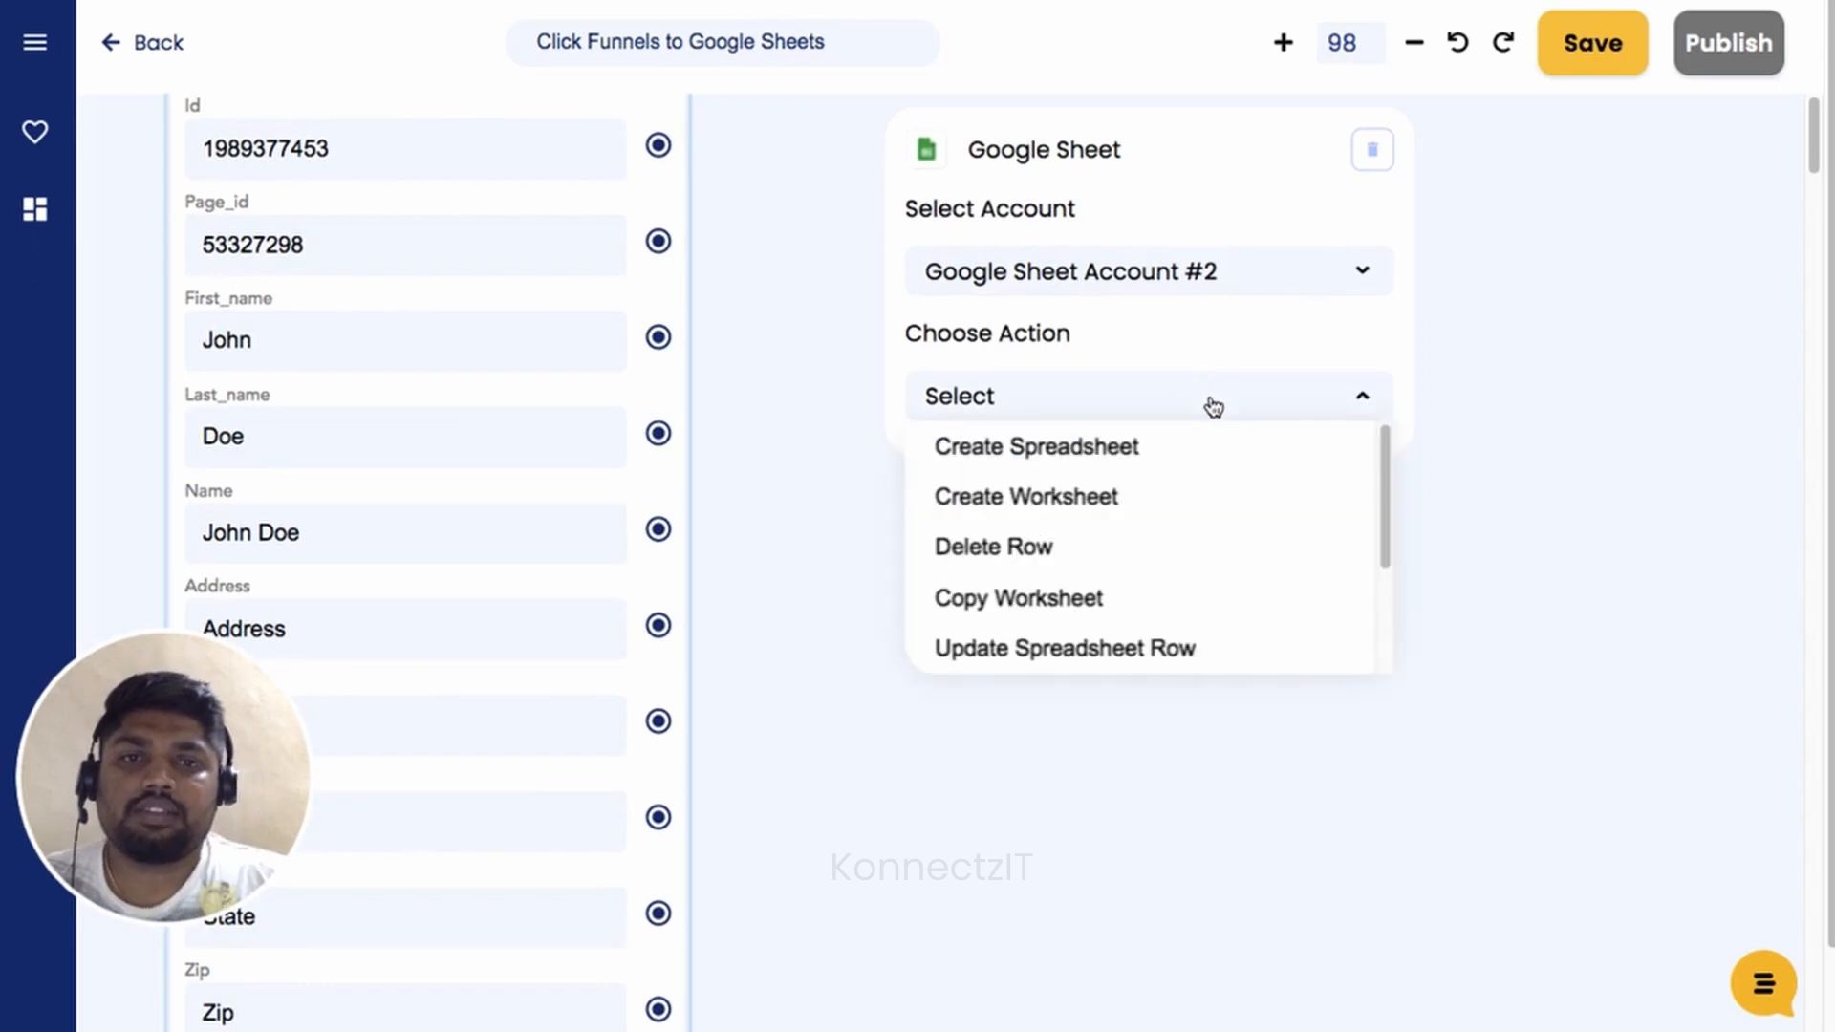
left_click_drag(1380, 468, 1389, 581)
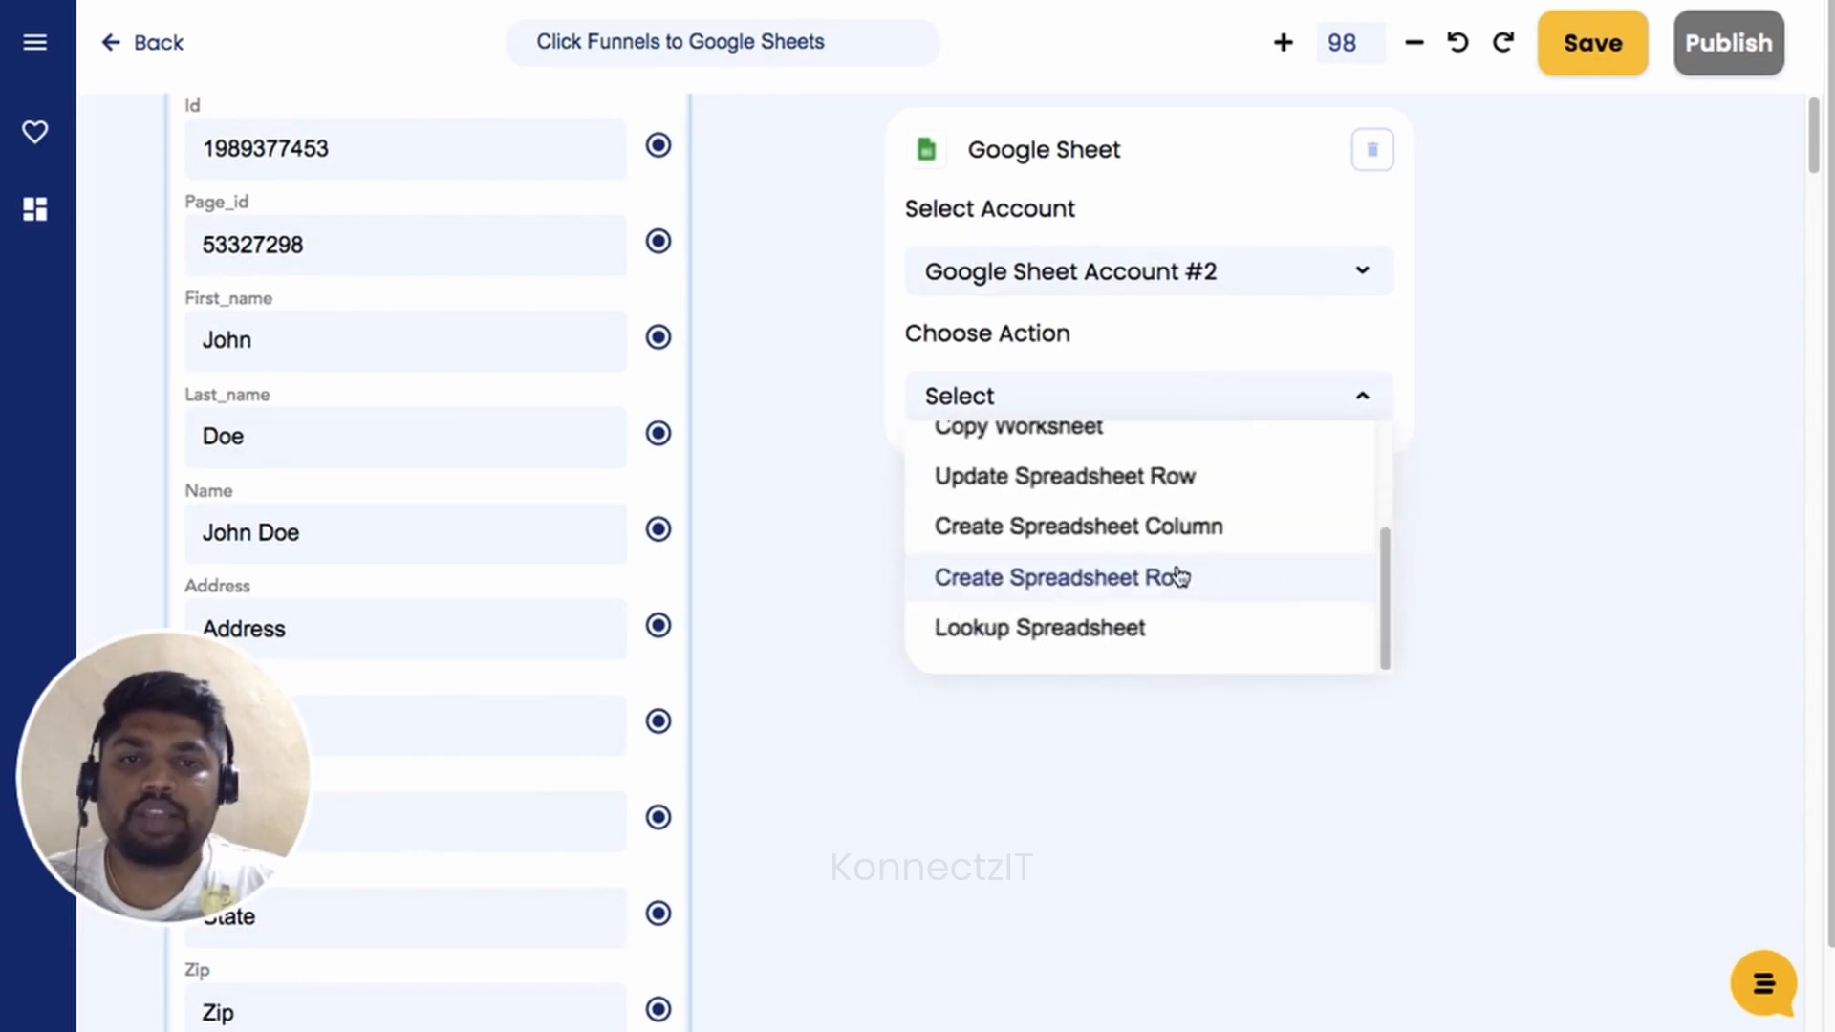
left_click(1138, 586)
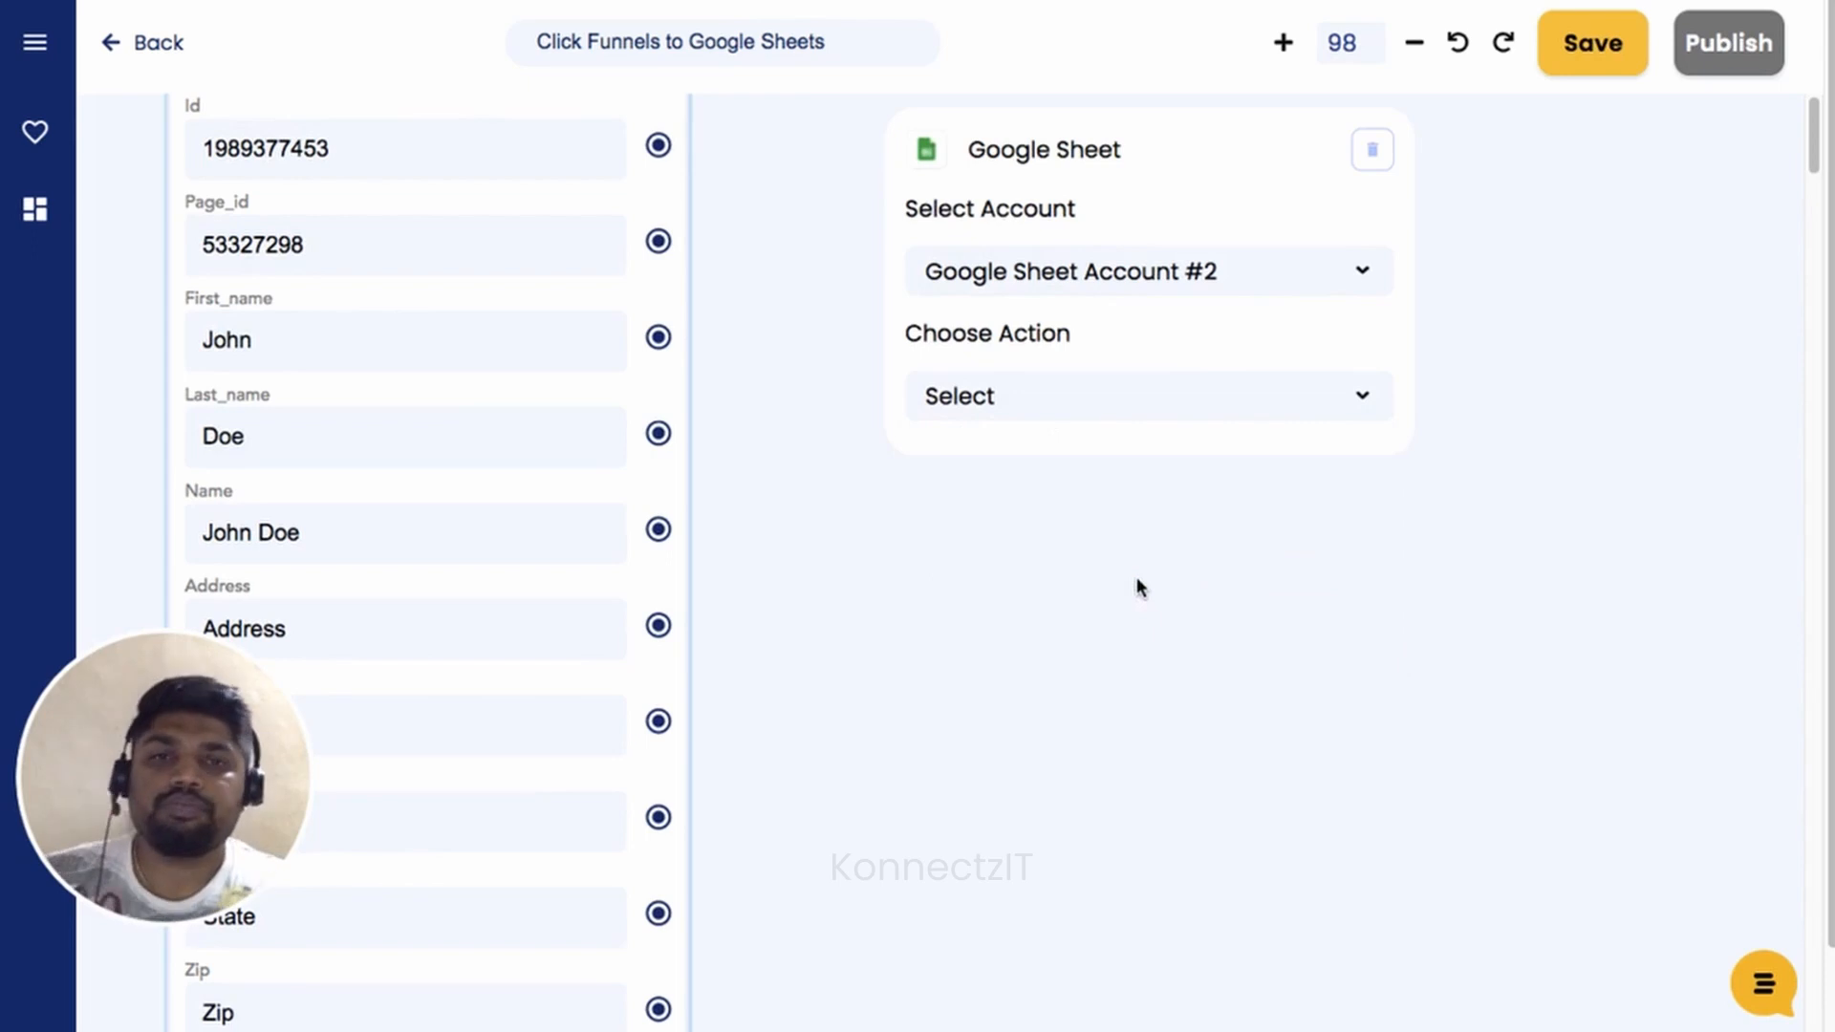
left_click(1146, 531)
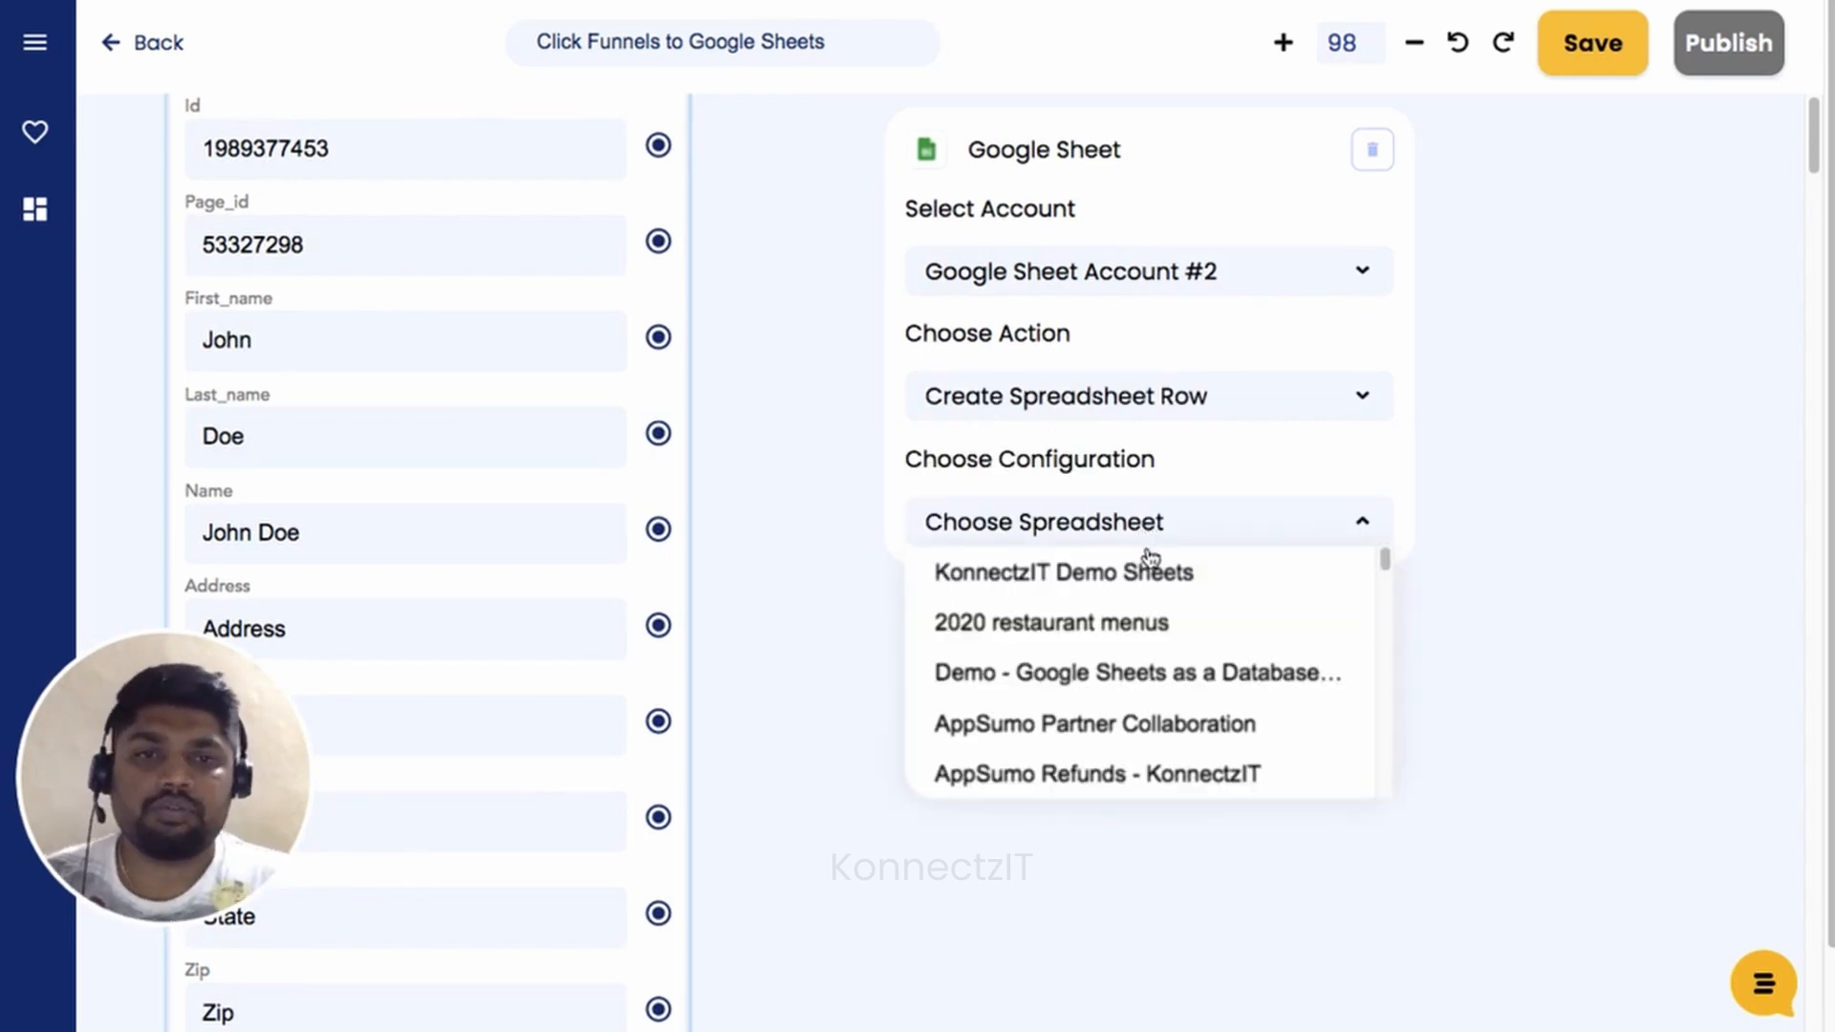
left_click(1149, 573)
left_click(1150, 587)
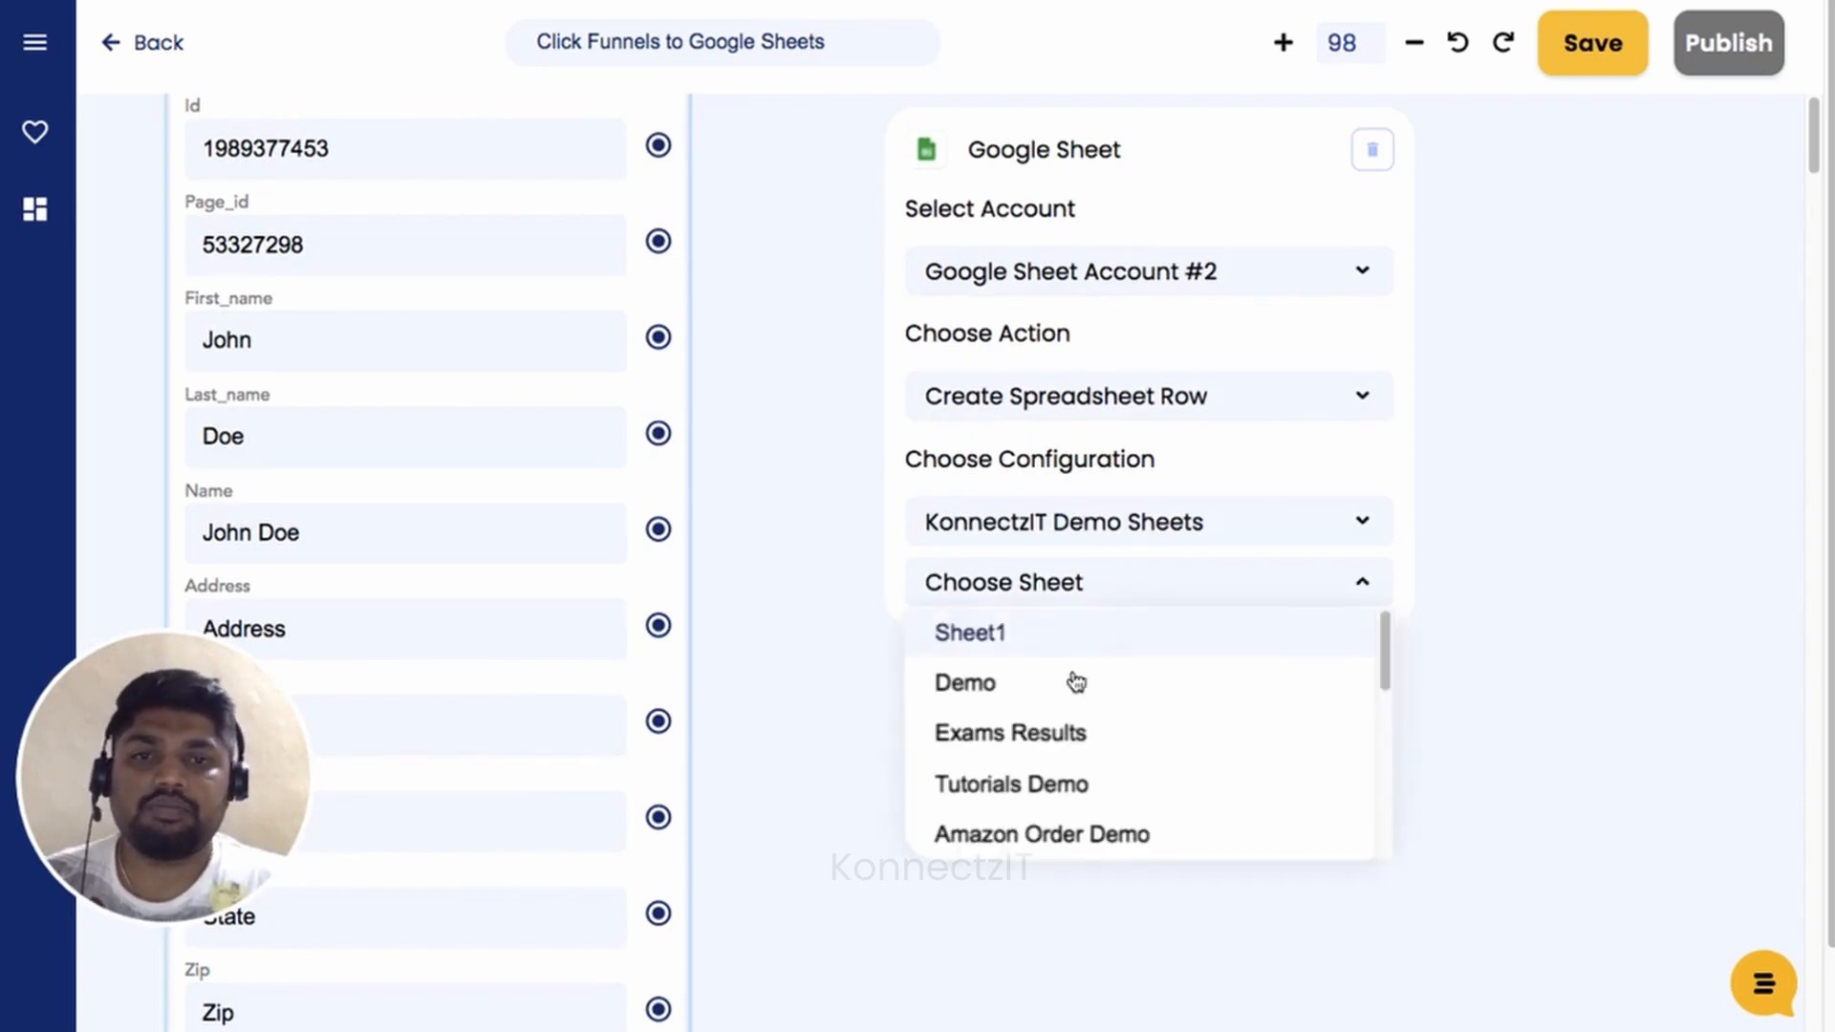
left_click(1057, 696)
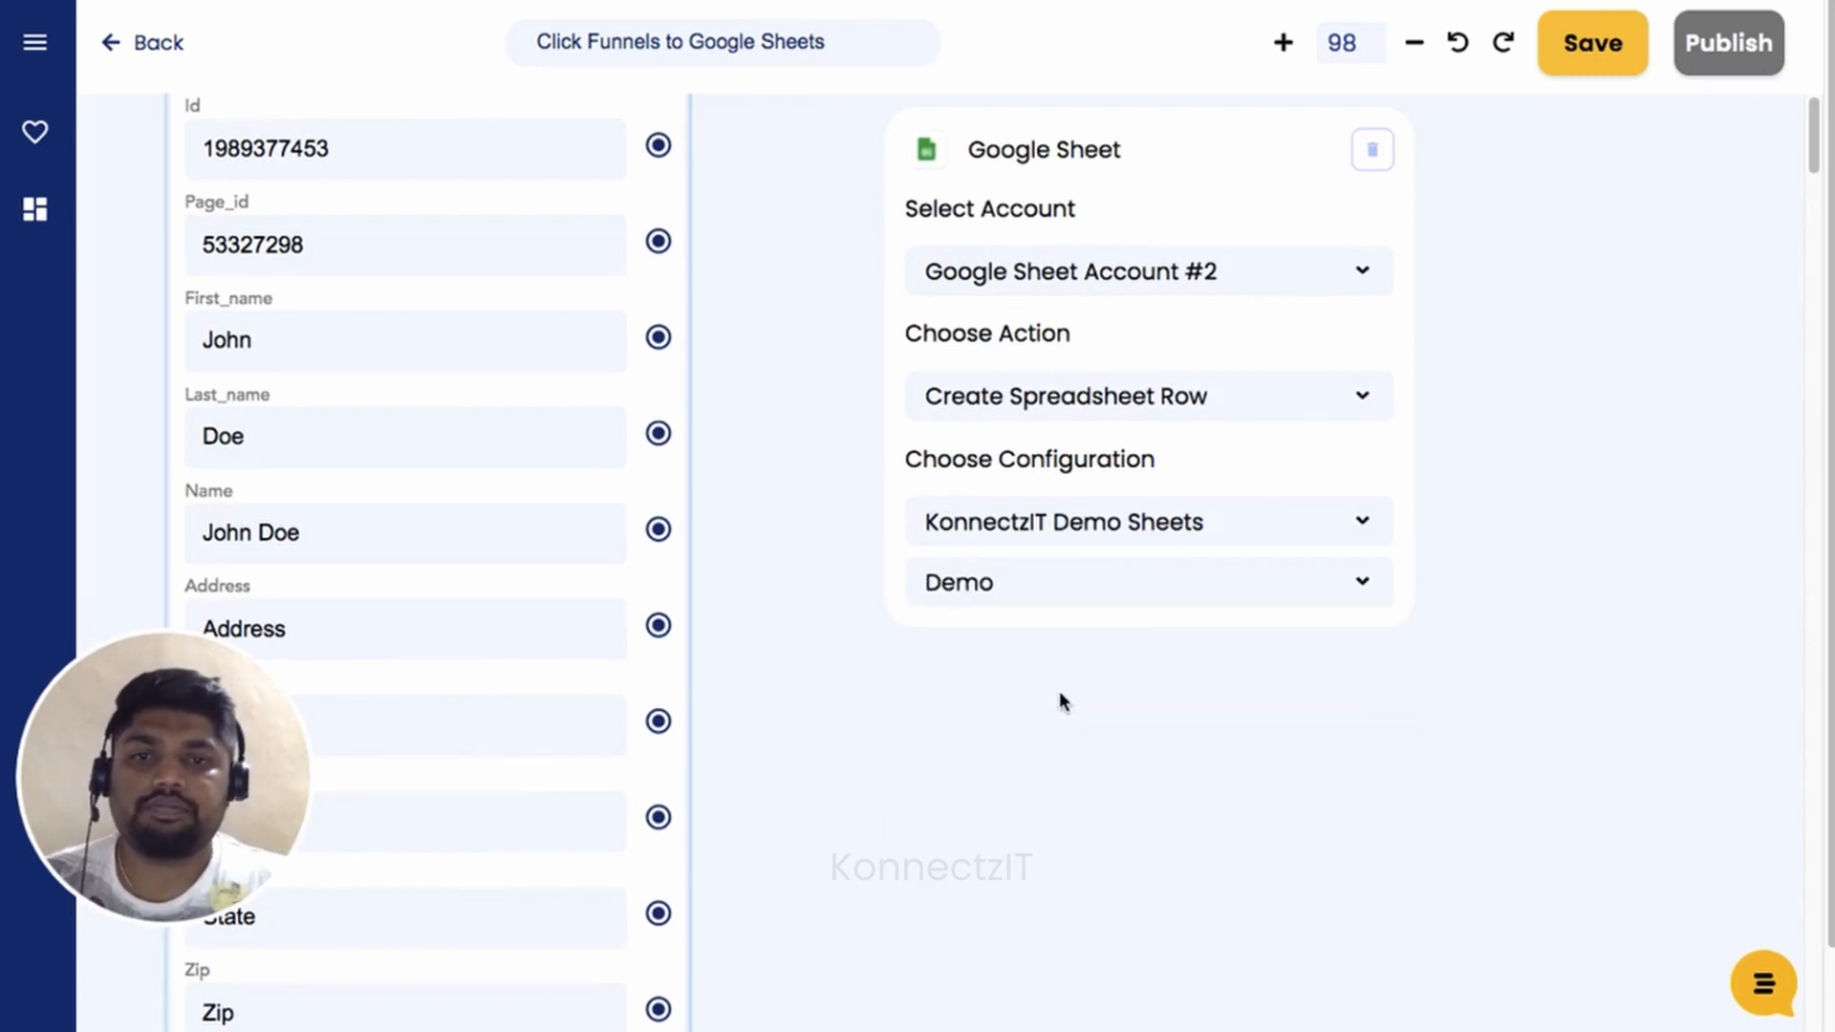
scroll(1089, 667, "down", 2)
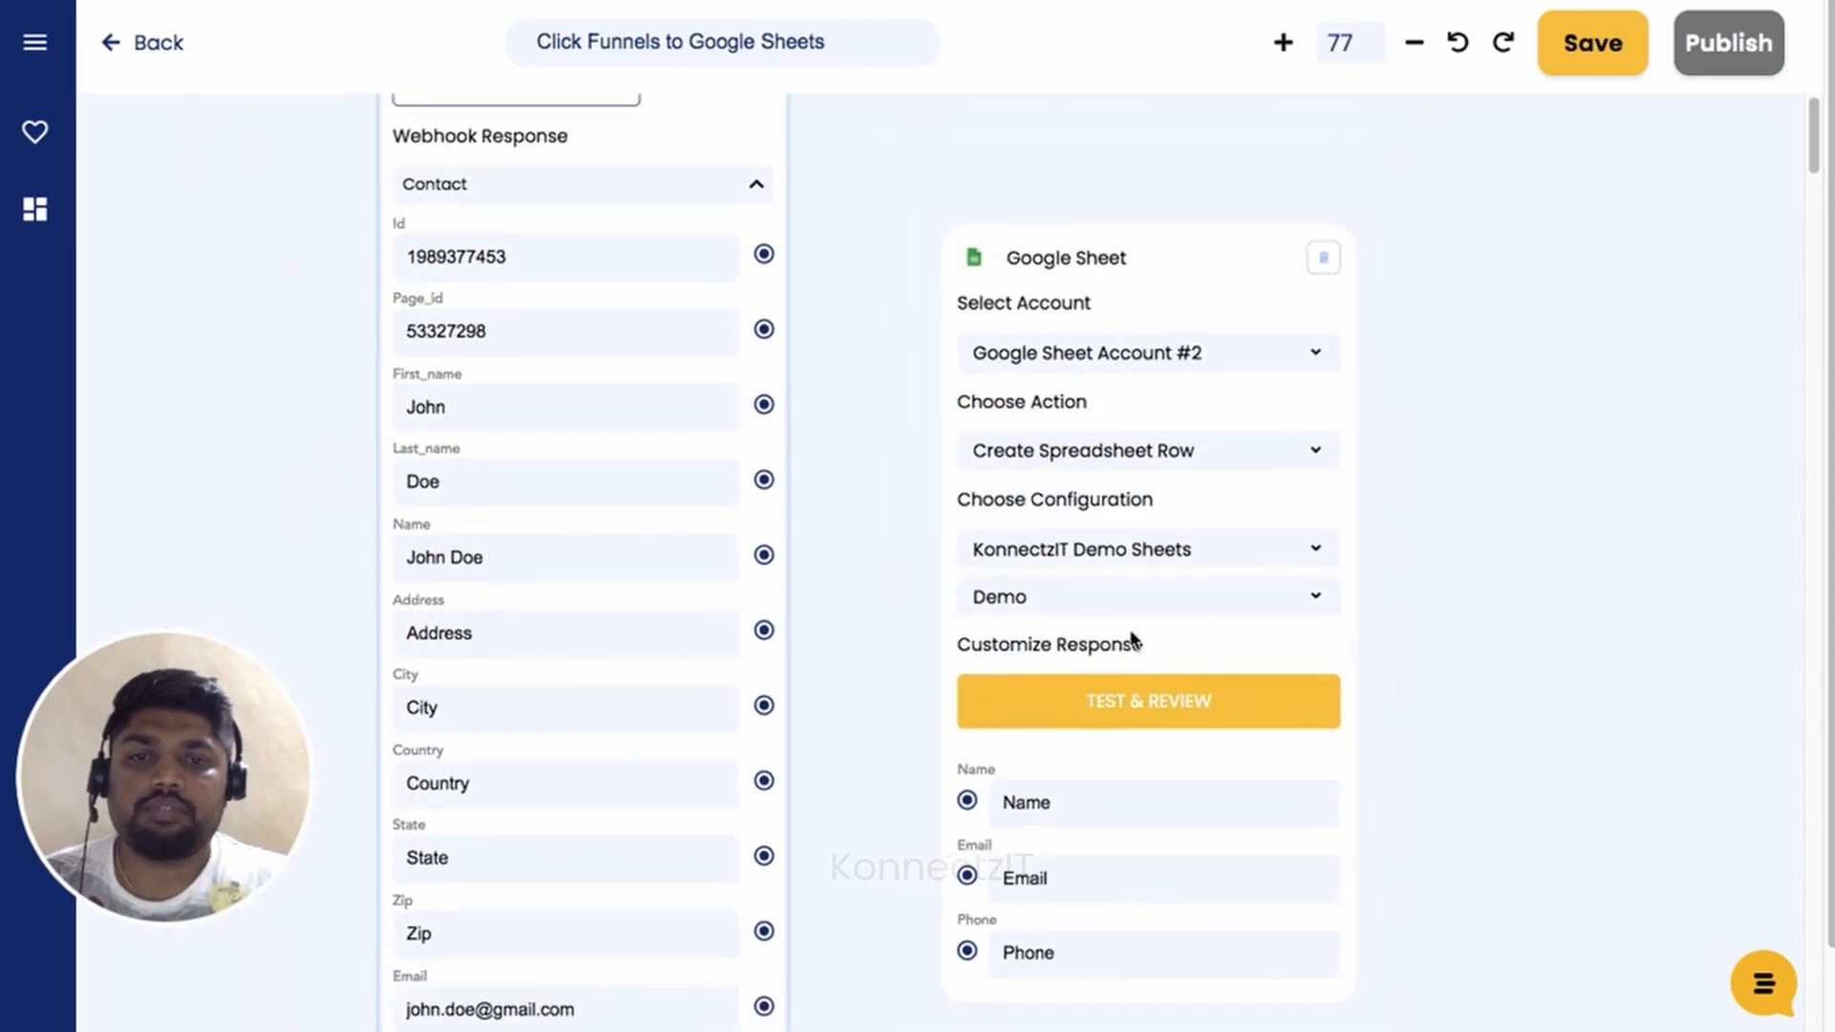
Link the Clickfunnels contact Name and Email to the Google Sheet Name and Email fields.
left_click_drag(864, 708, 900, 632)
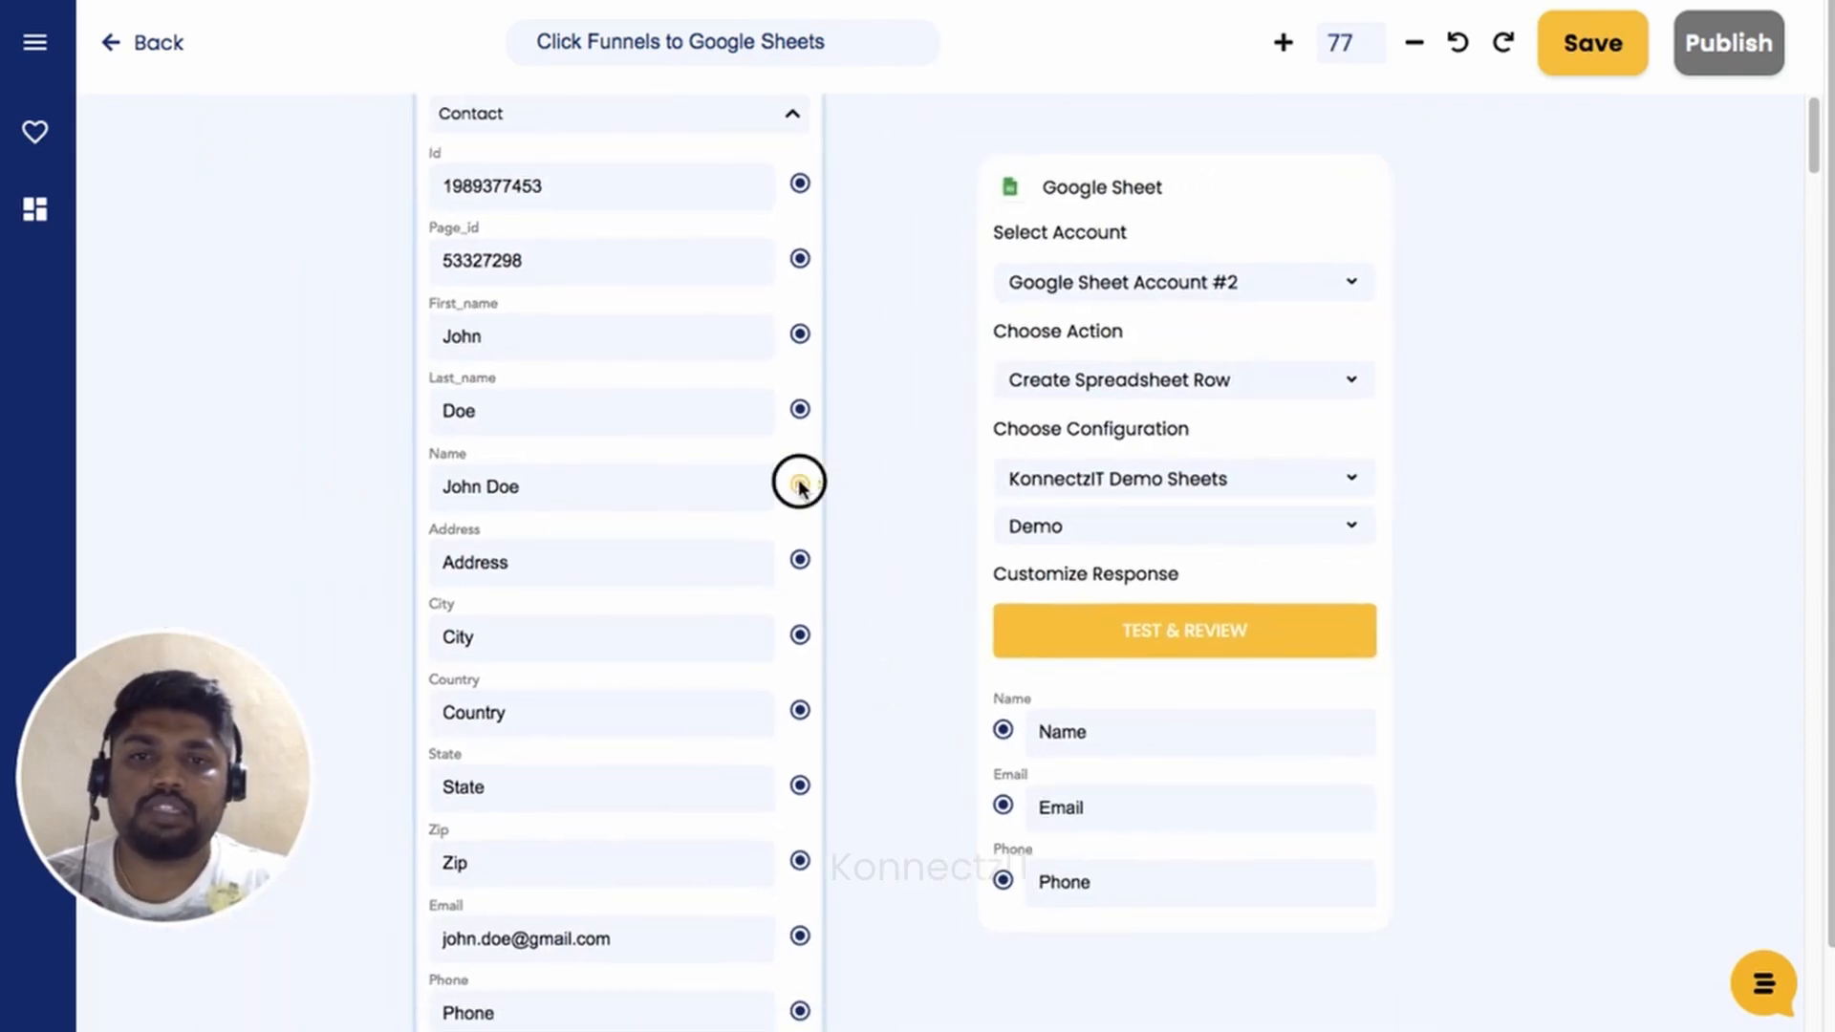
left_click_drag(800, 485, 1002, 734)
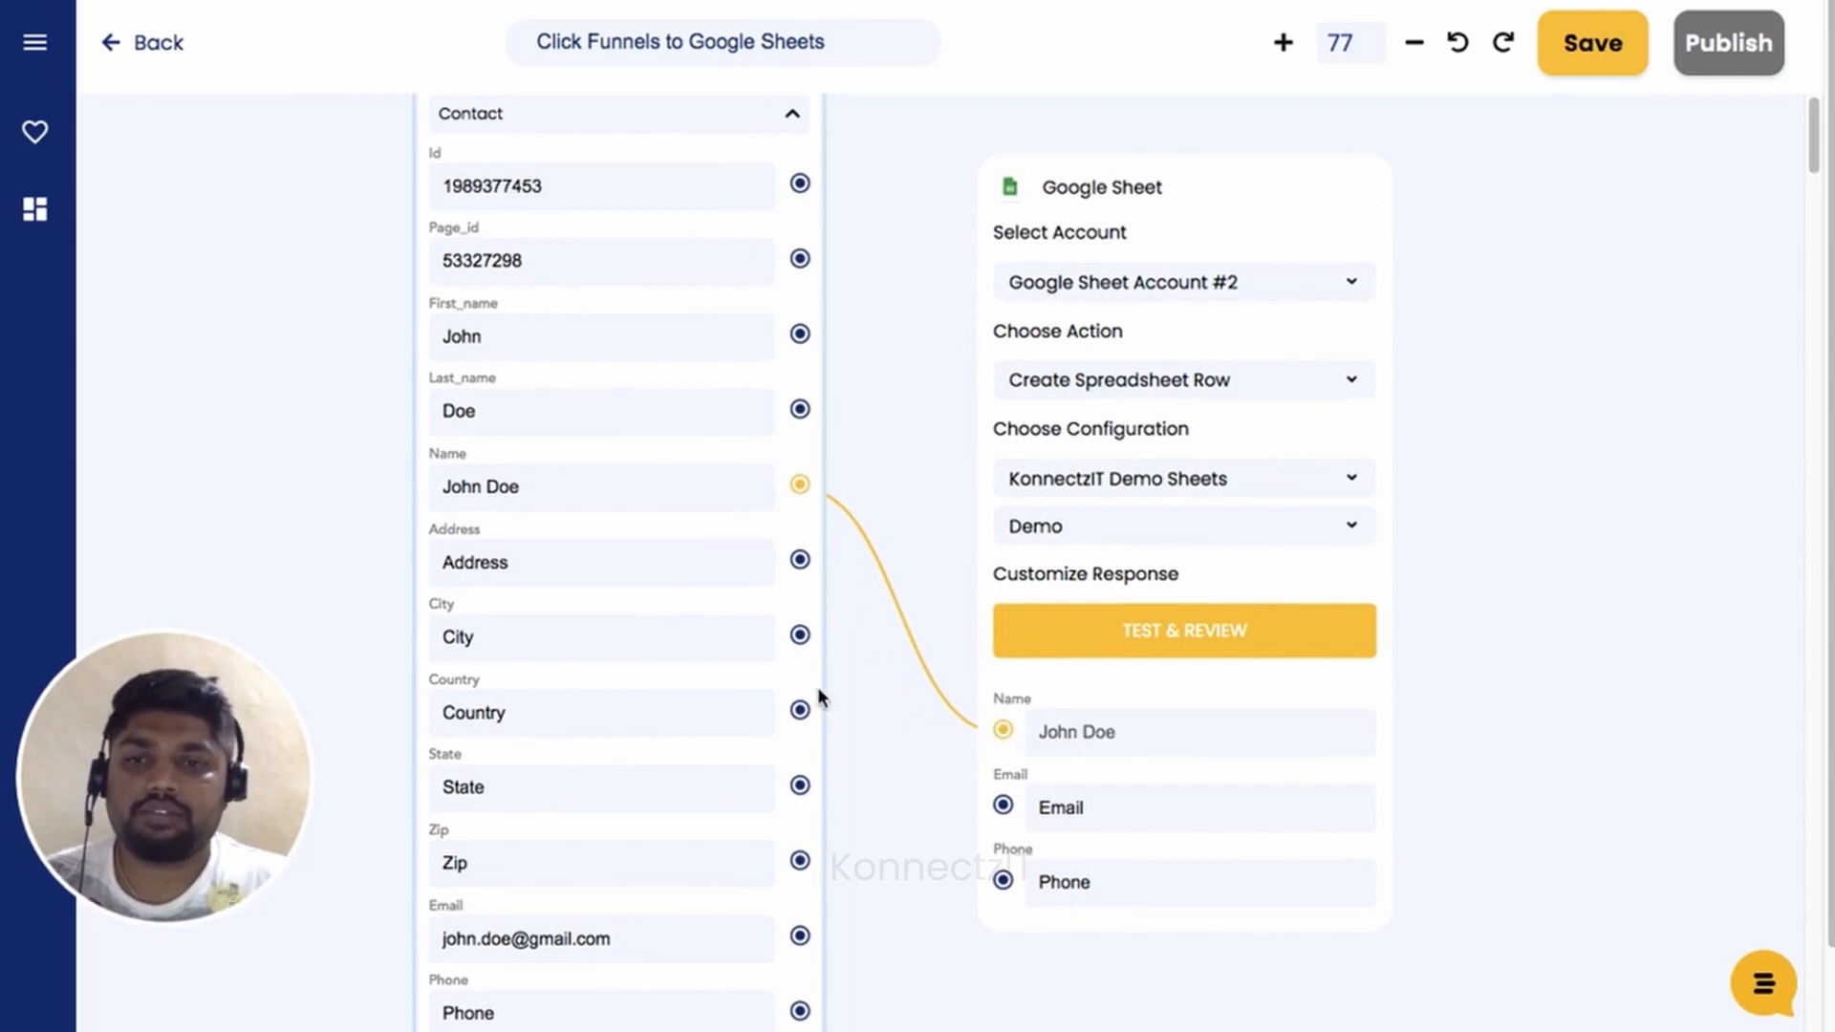
left_click_drag(800, 935, 1002, 808)
left_click_drag(1625, 535, 1657, 720)
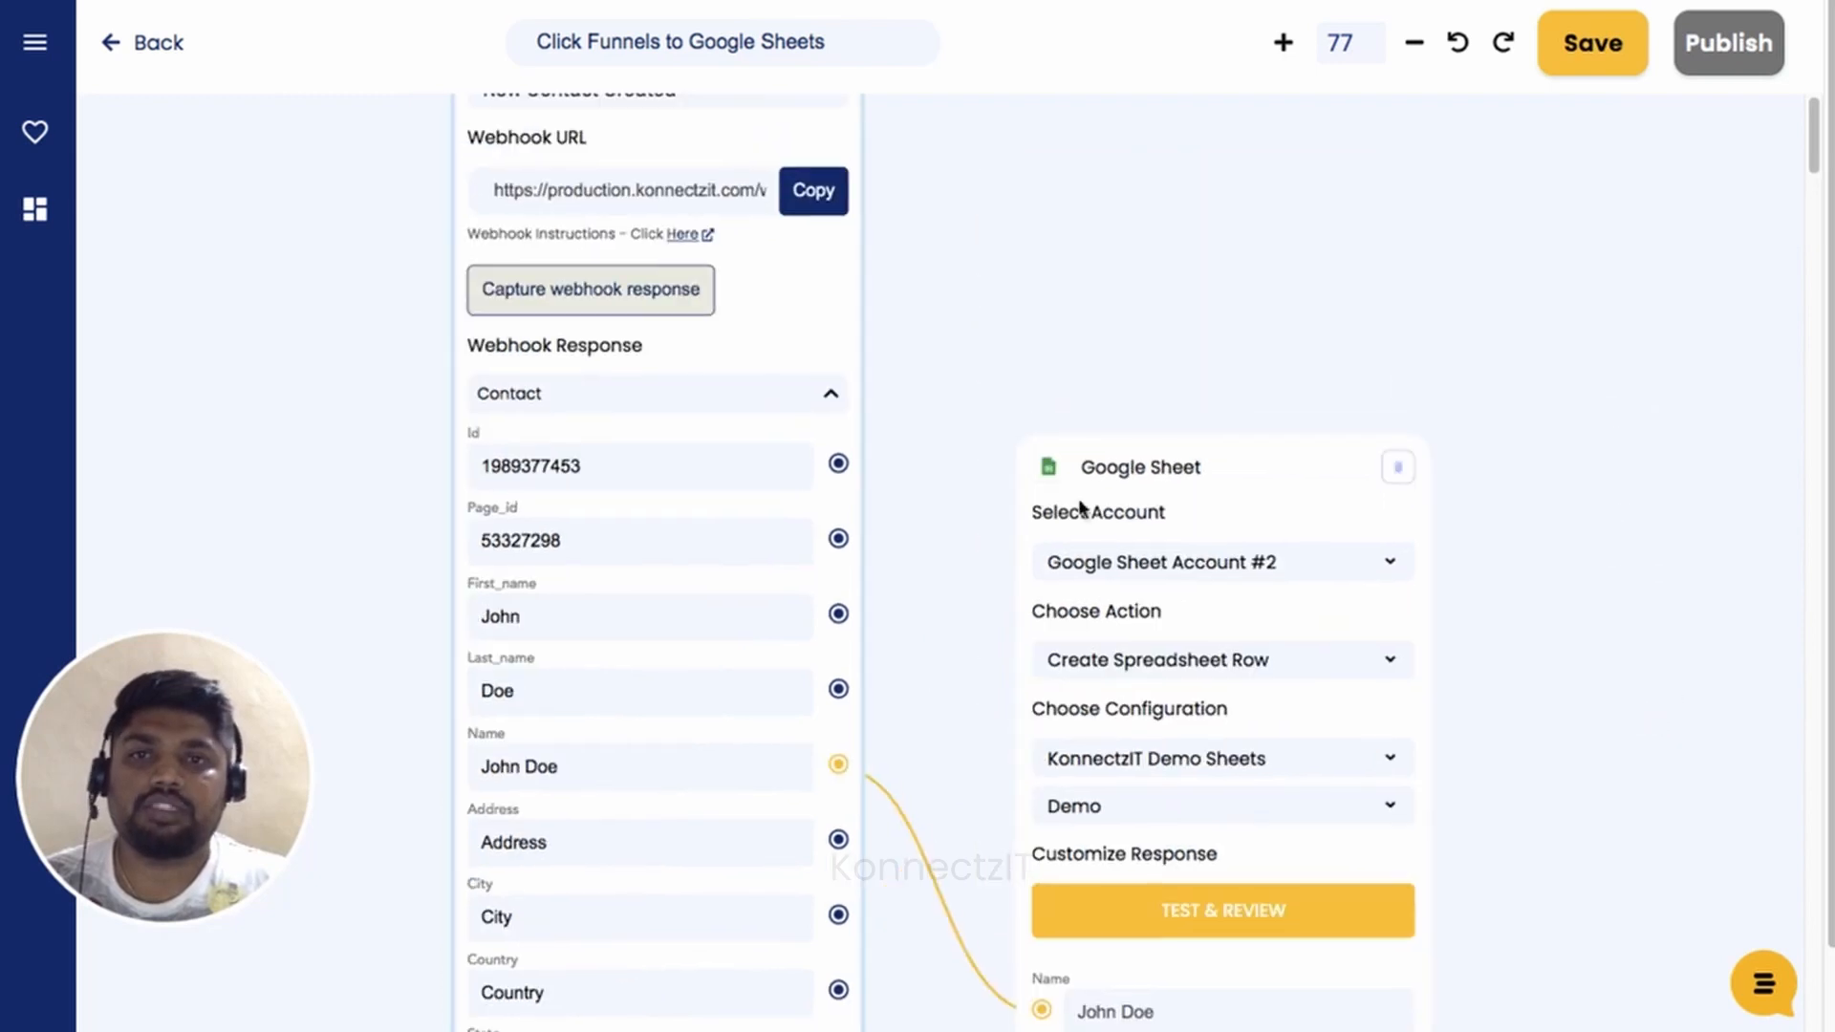
left_click(831, 396)
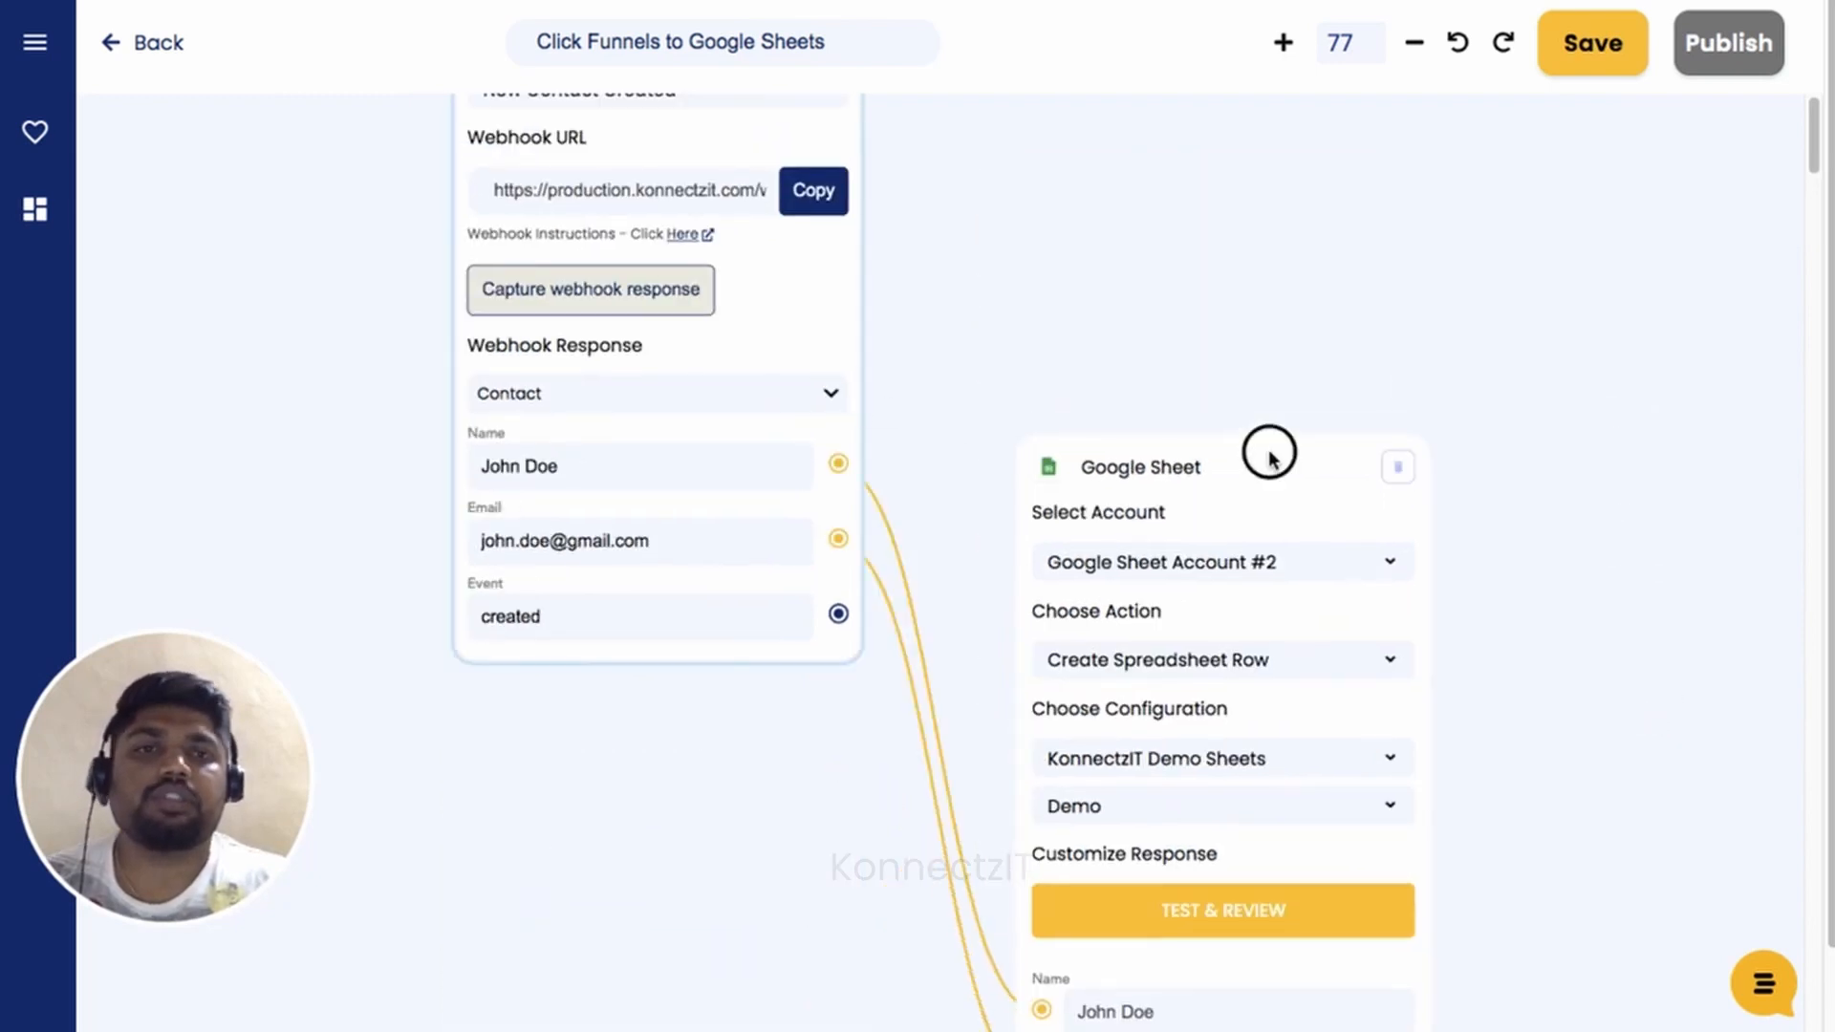
left_click_drag(1270, 450, 1270, 115)
left_click_drag(1613, 370, 1605, 582)
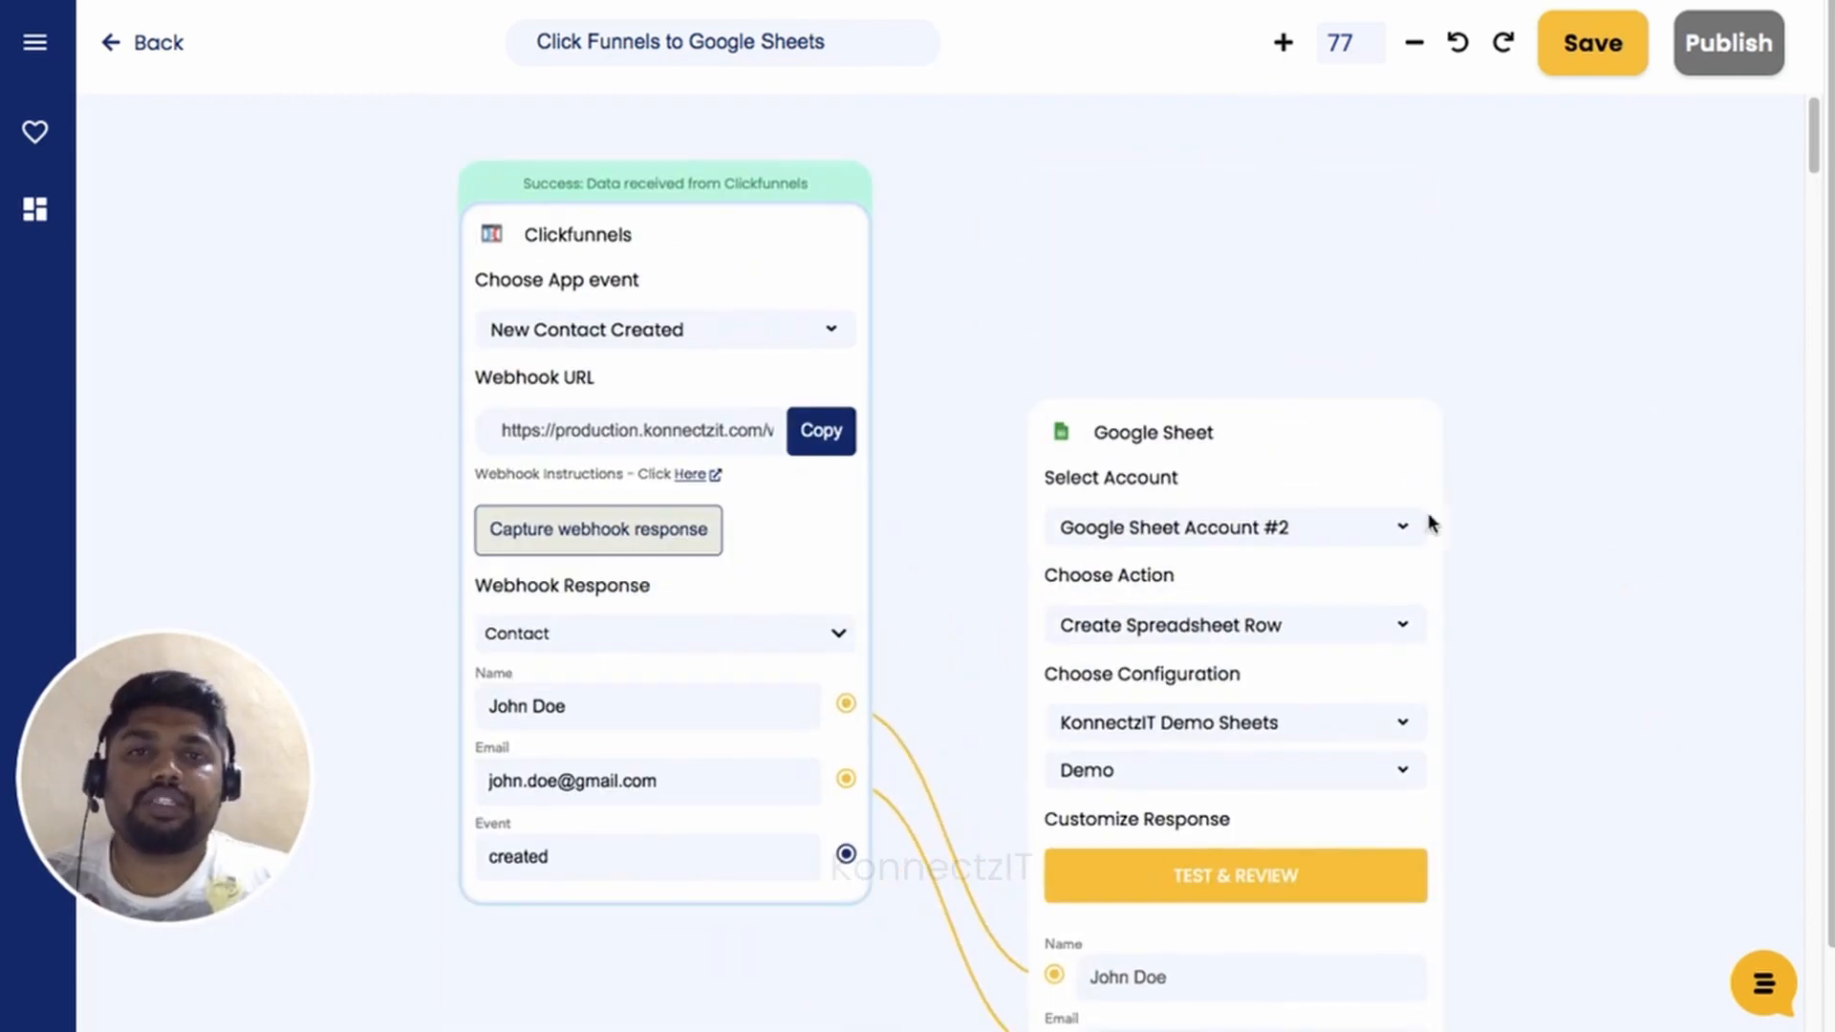
left_click_drag(1303, 438, 1297, 137)
scroll(1110, 475, "up", 3)
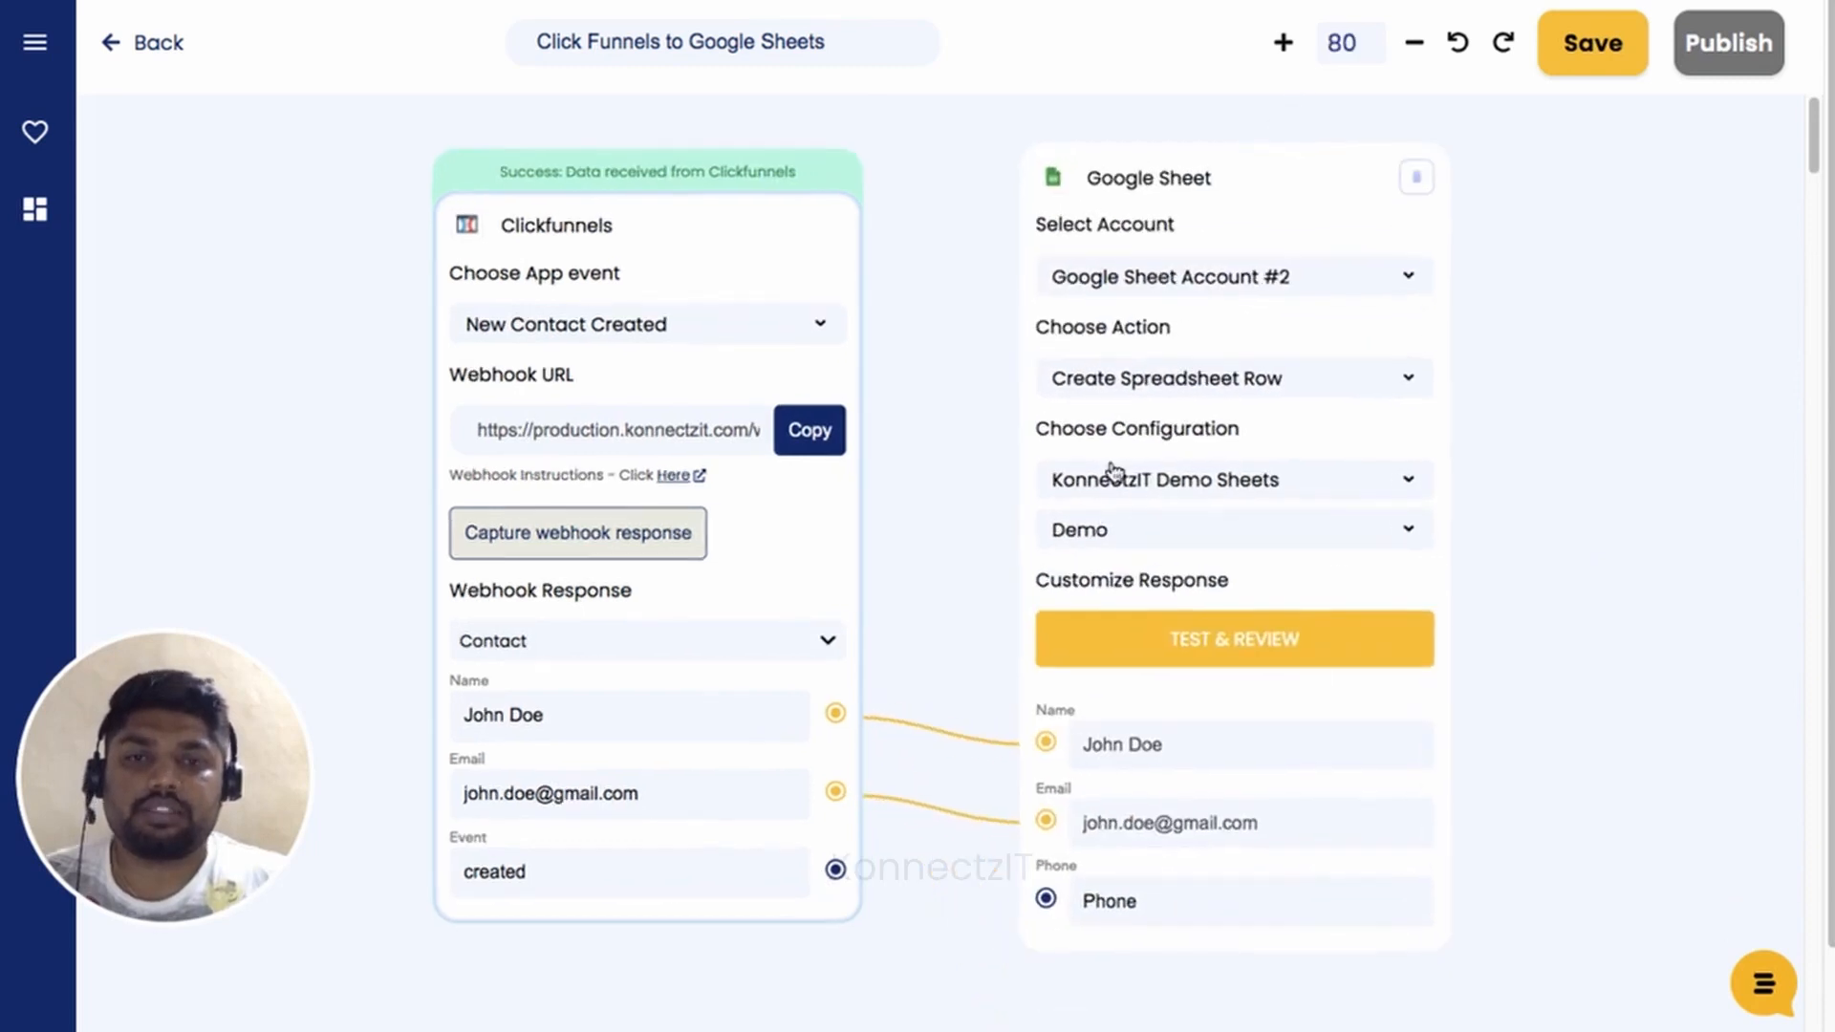
left_click_drag(898, 492, 934, 520)
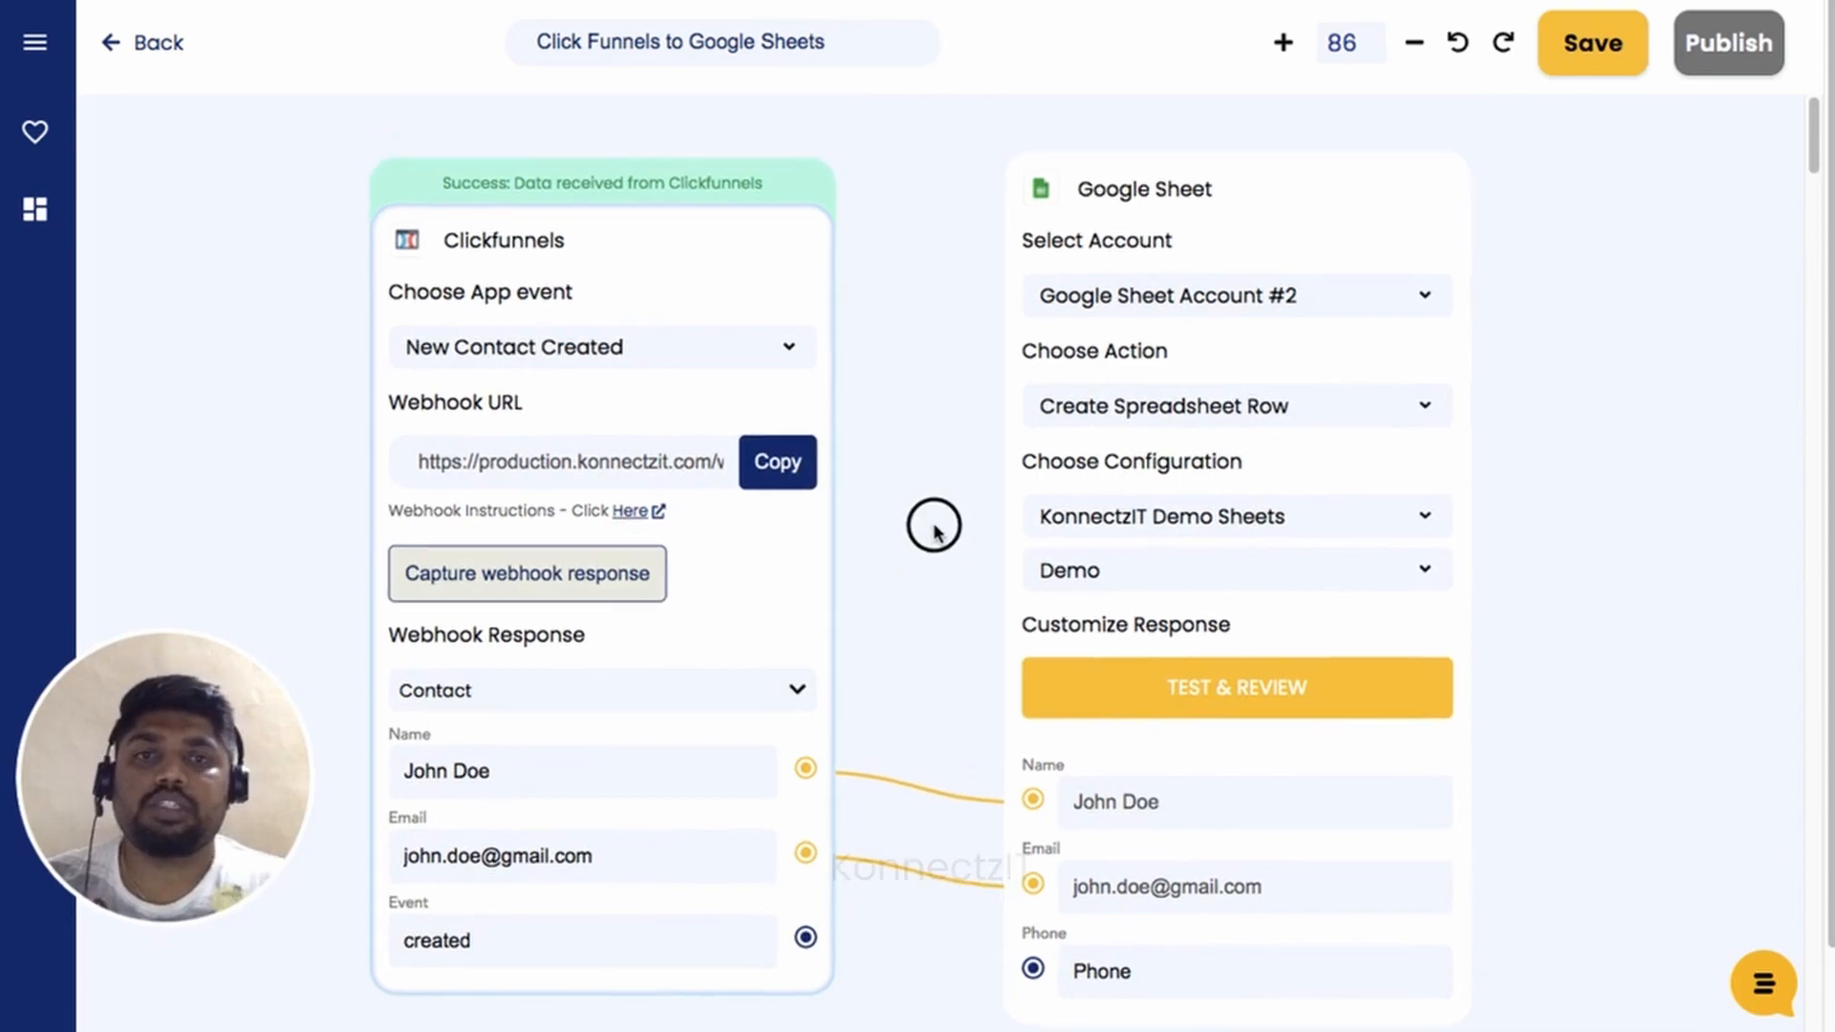
Run the test and check the sample name and email arrived in cells A9 and B9.
left_click(1198, 692)
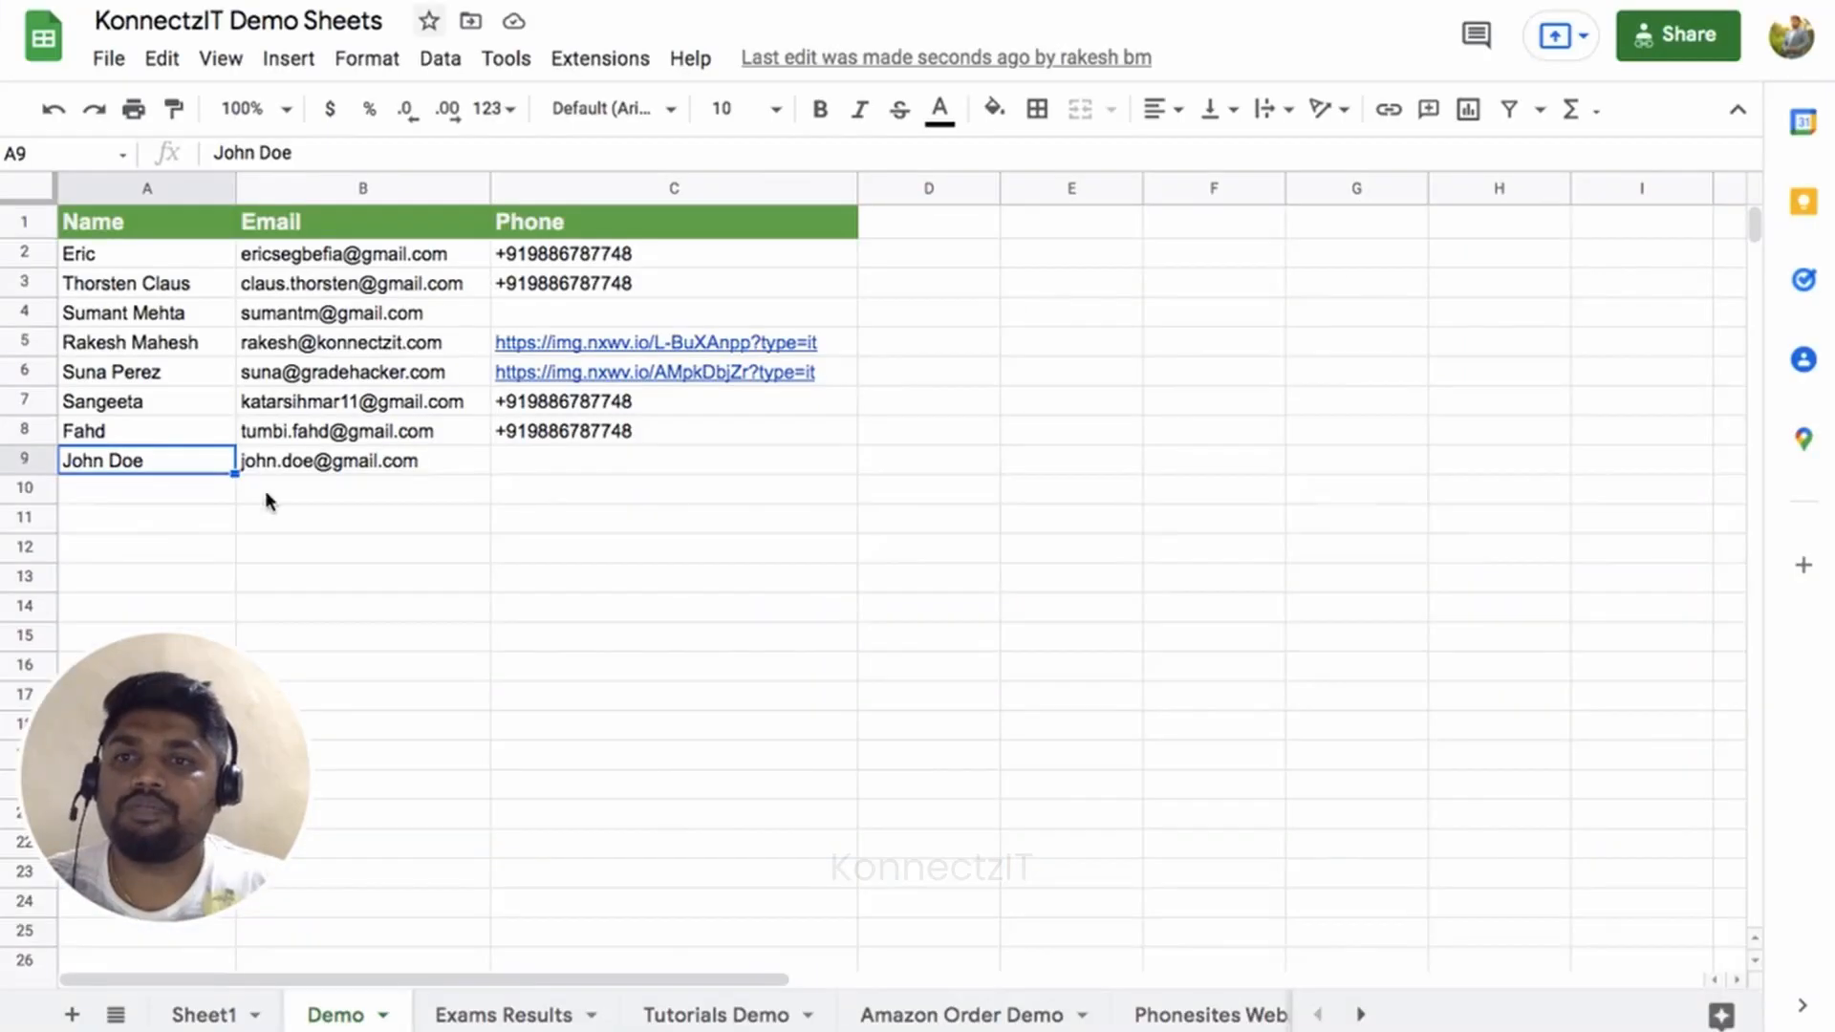
left_click(103, 462)
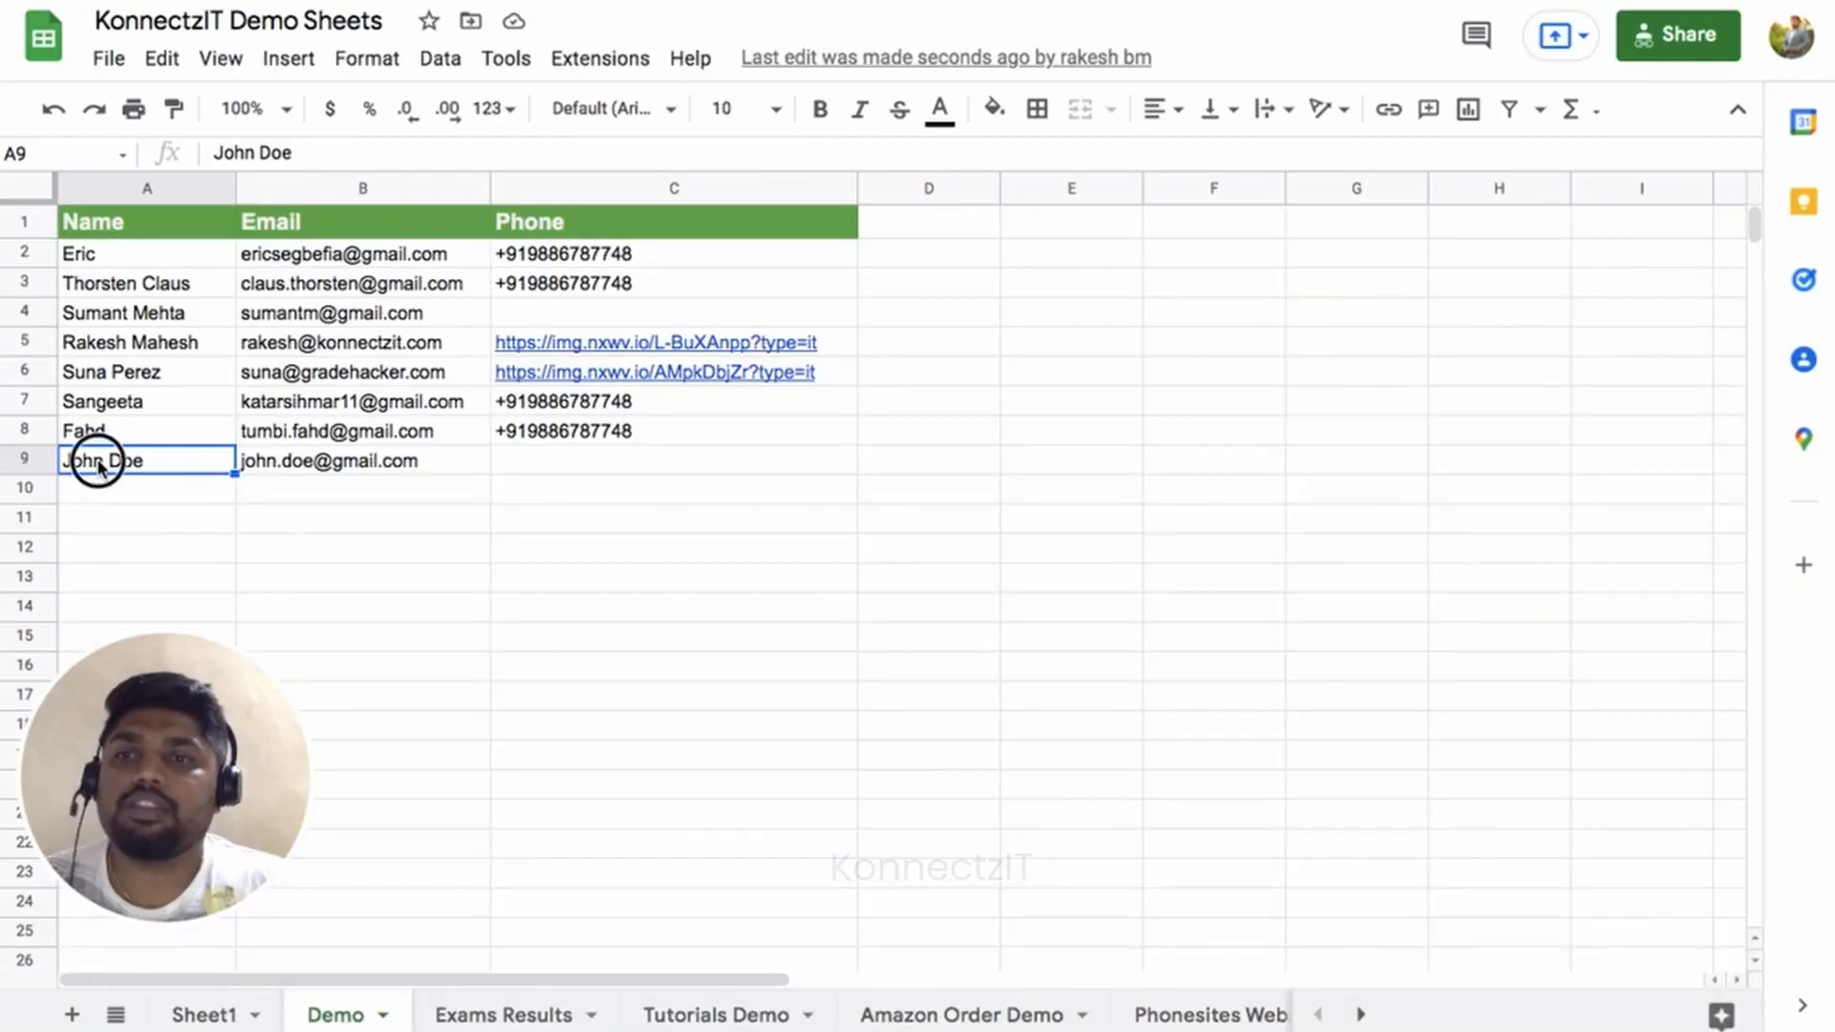
left_click(312, 463)
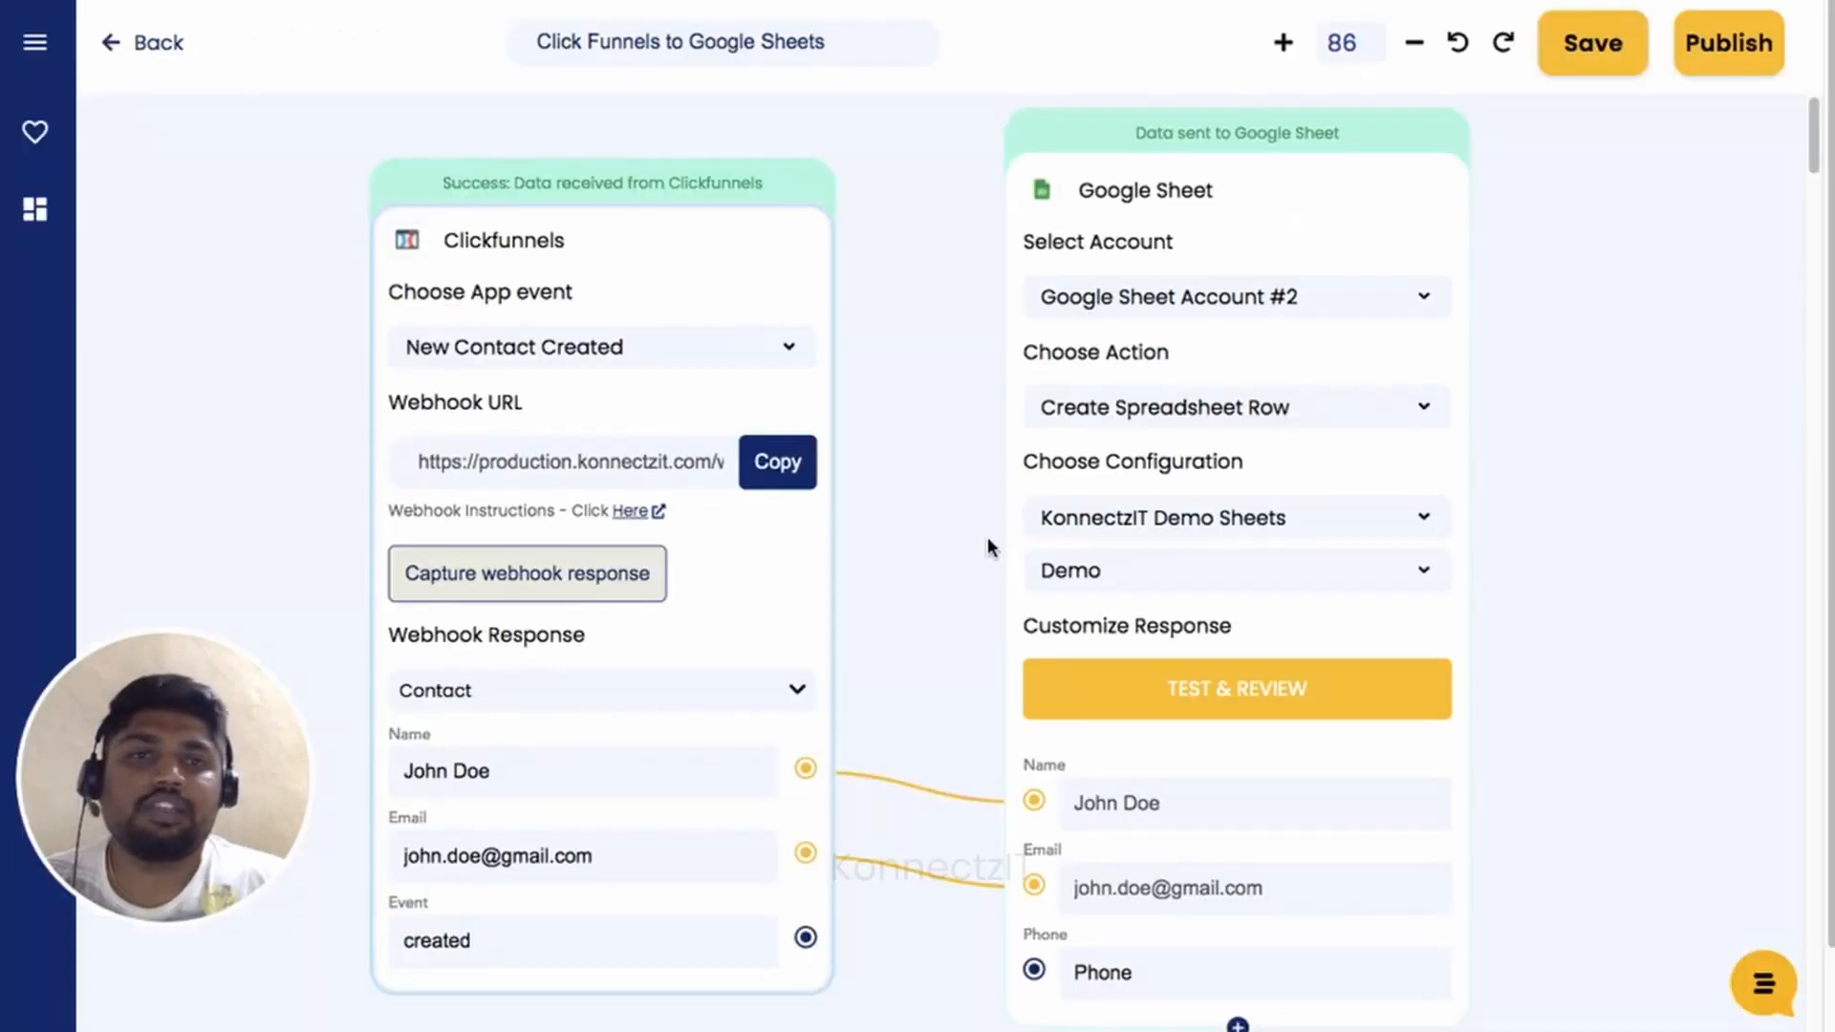
Publish the konnect and acknowledge the successful-publish confirmation.
left_click(1716, 69)
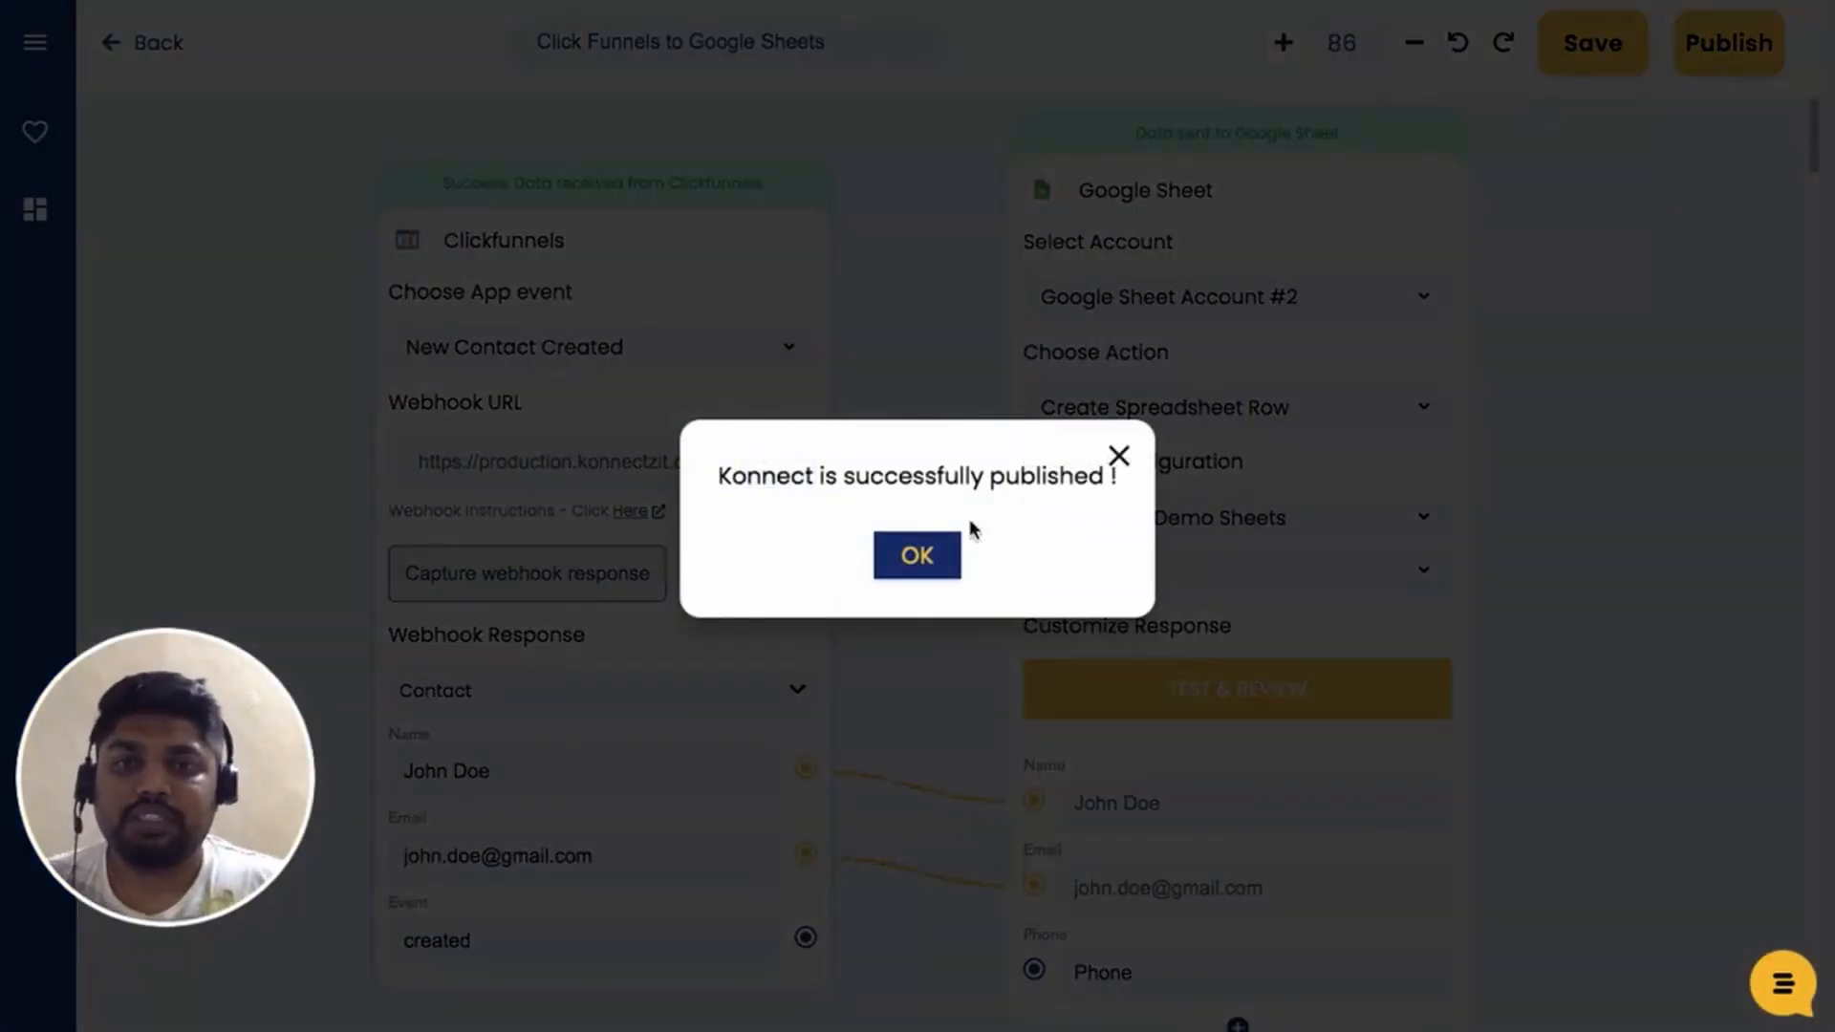
left_click(923, 558)
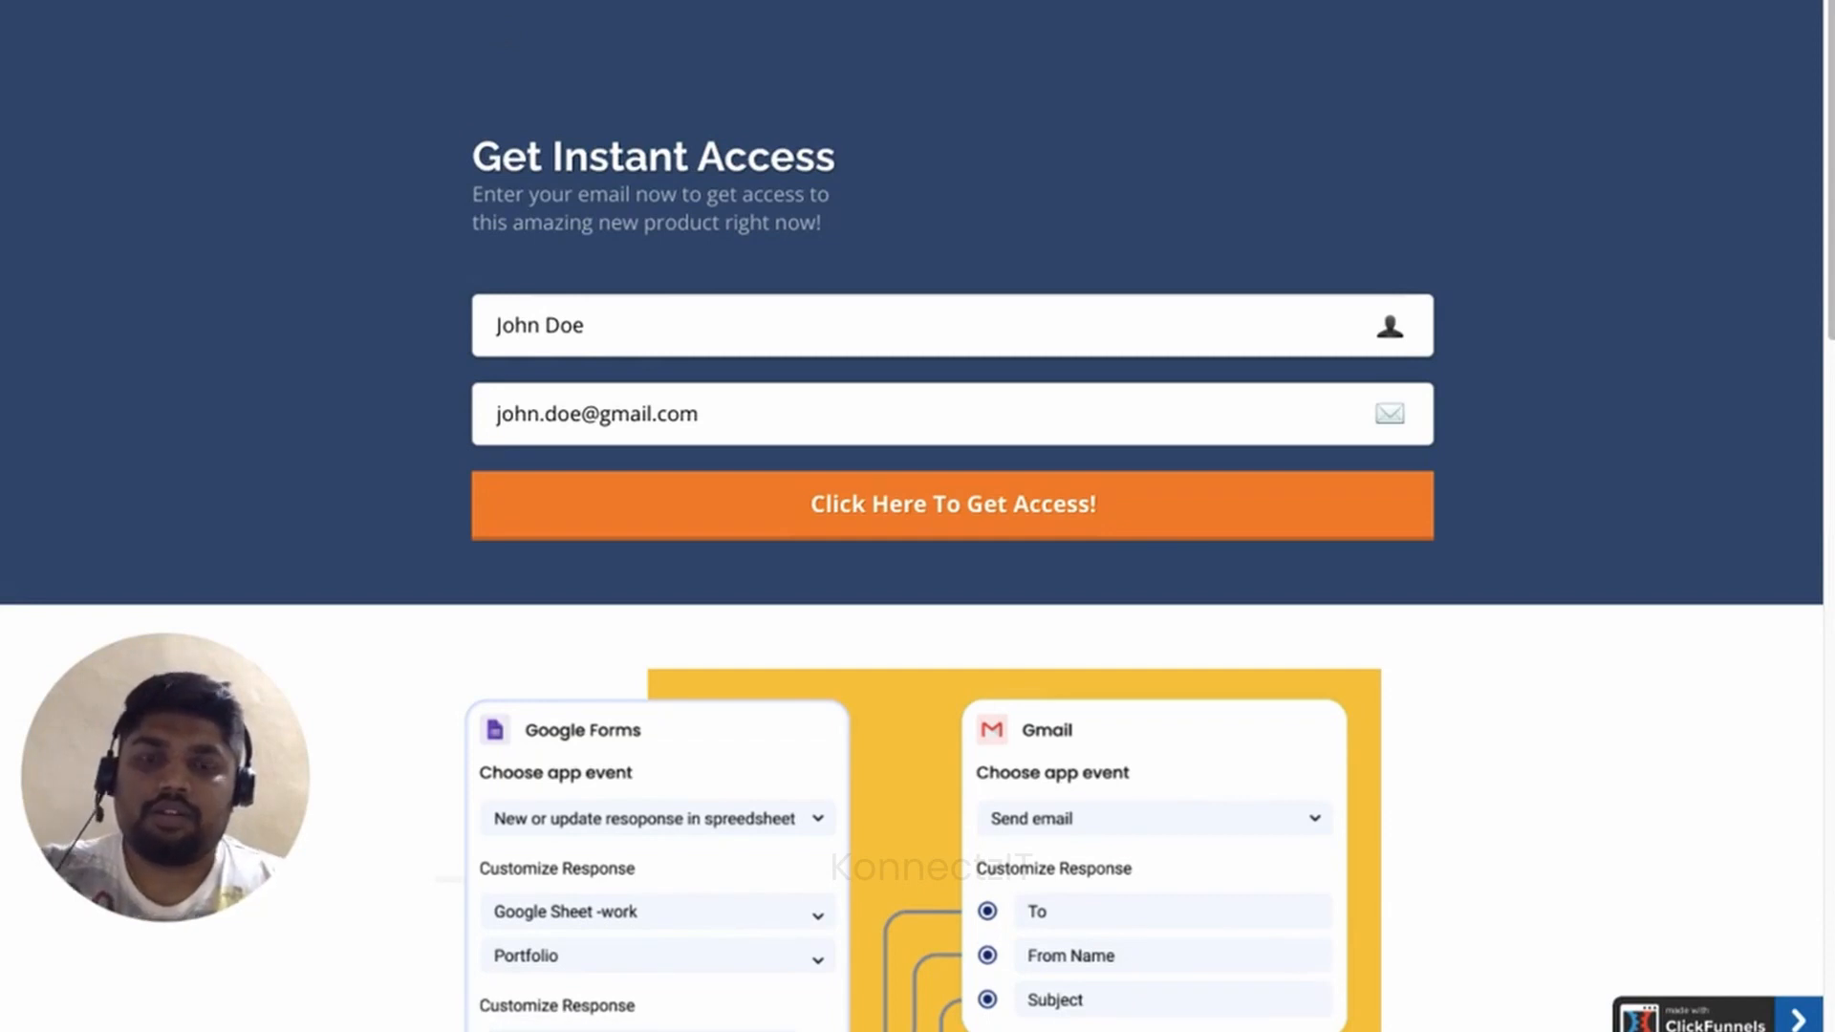
Clear the prefilled name and email and reload the opt-in page with empty fields.
key("ctrl+r")
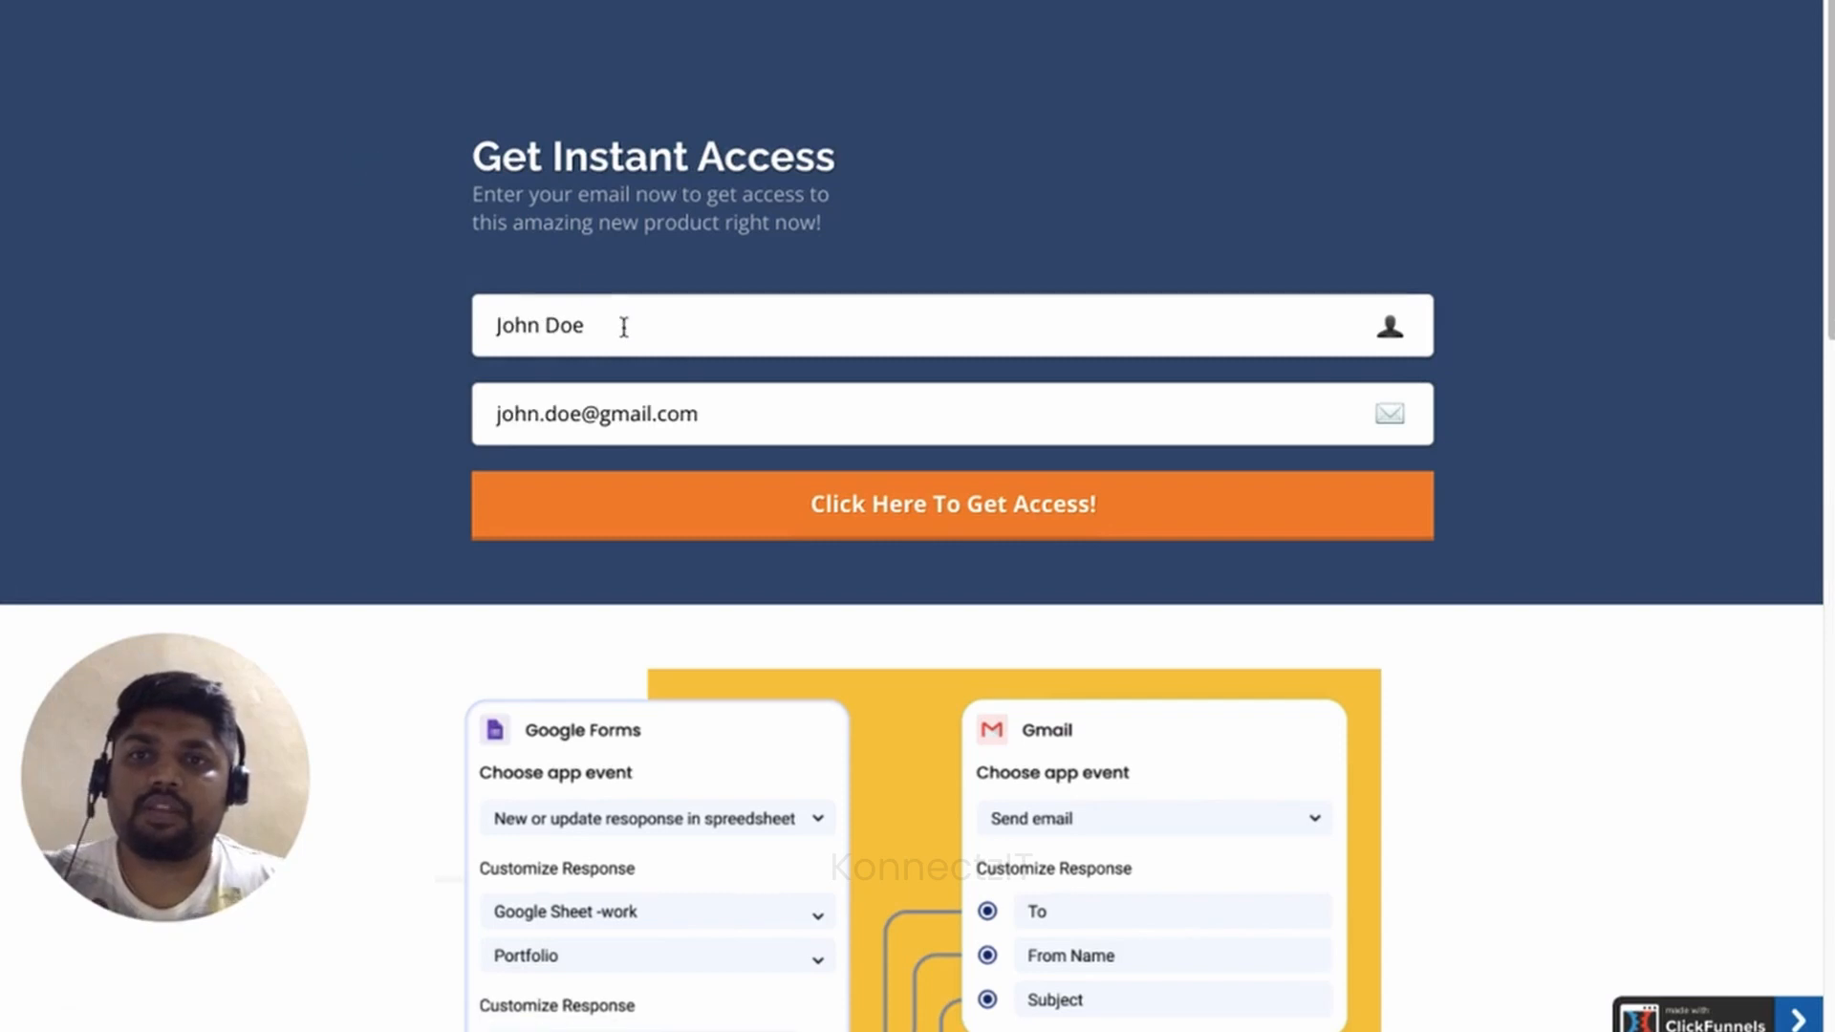
left_click_drag(623, 327, 471, 328)
key("BackSpace")
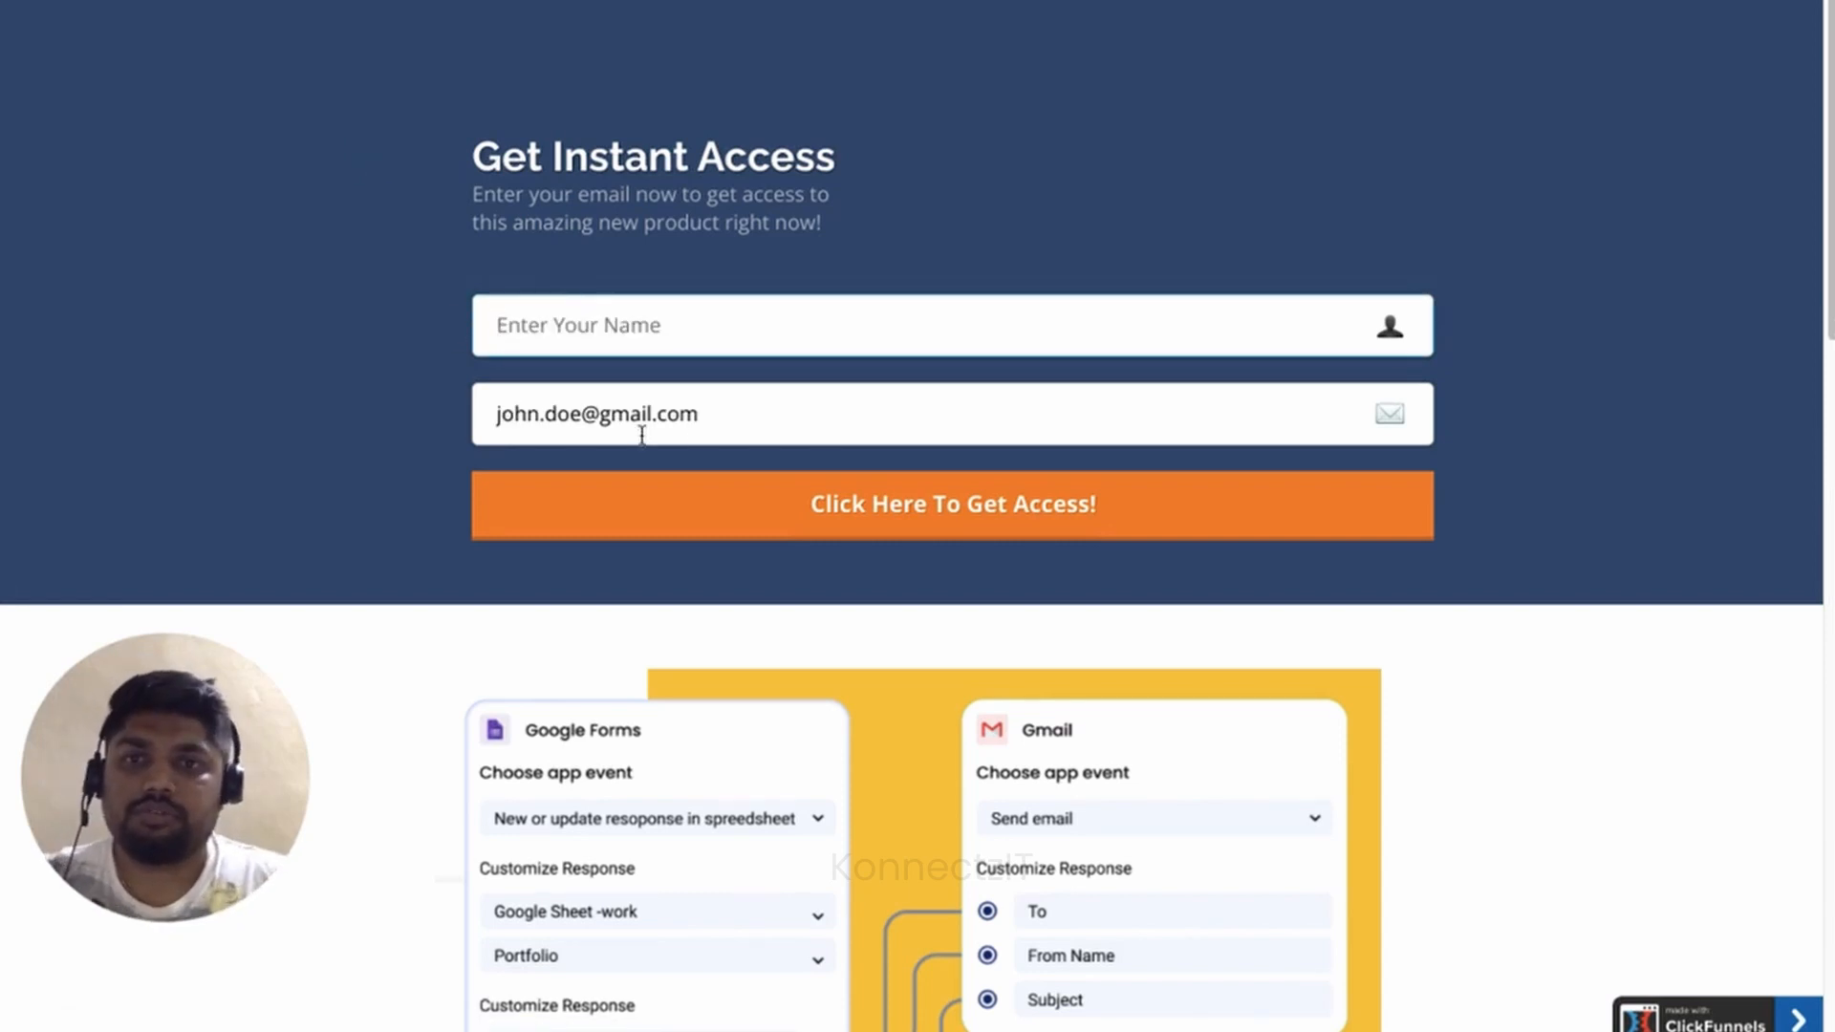
left_click(714, 425)
key("ctrl+a")
key("BackSpace")
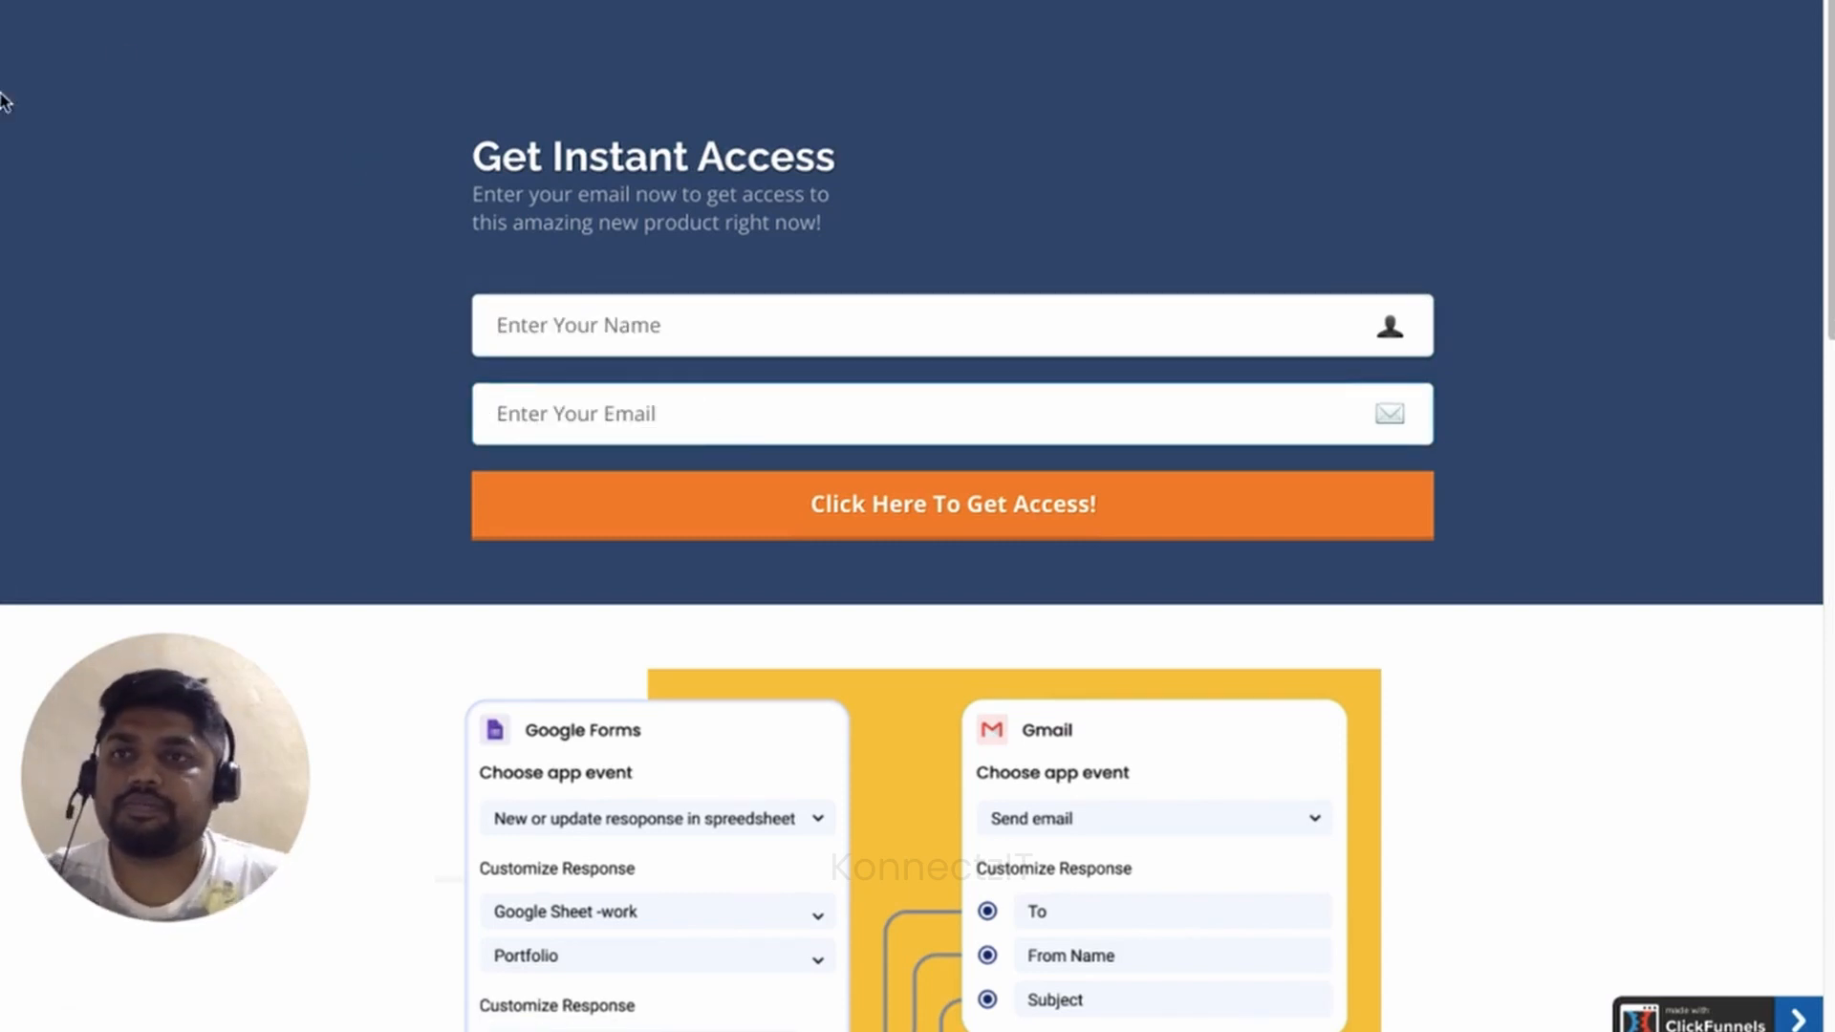
key("ctrl+r")
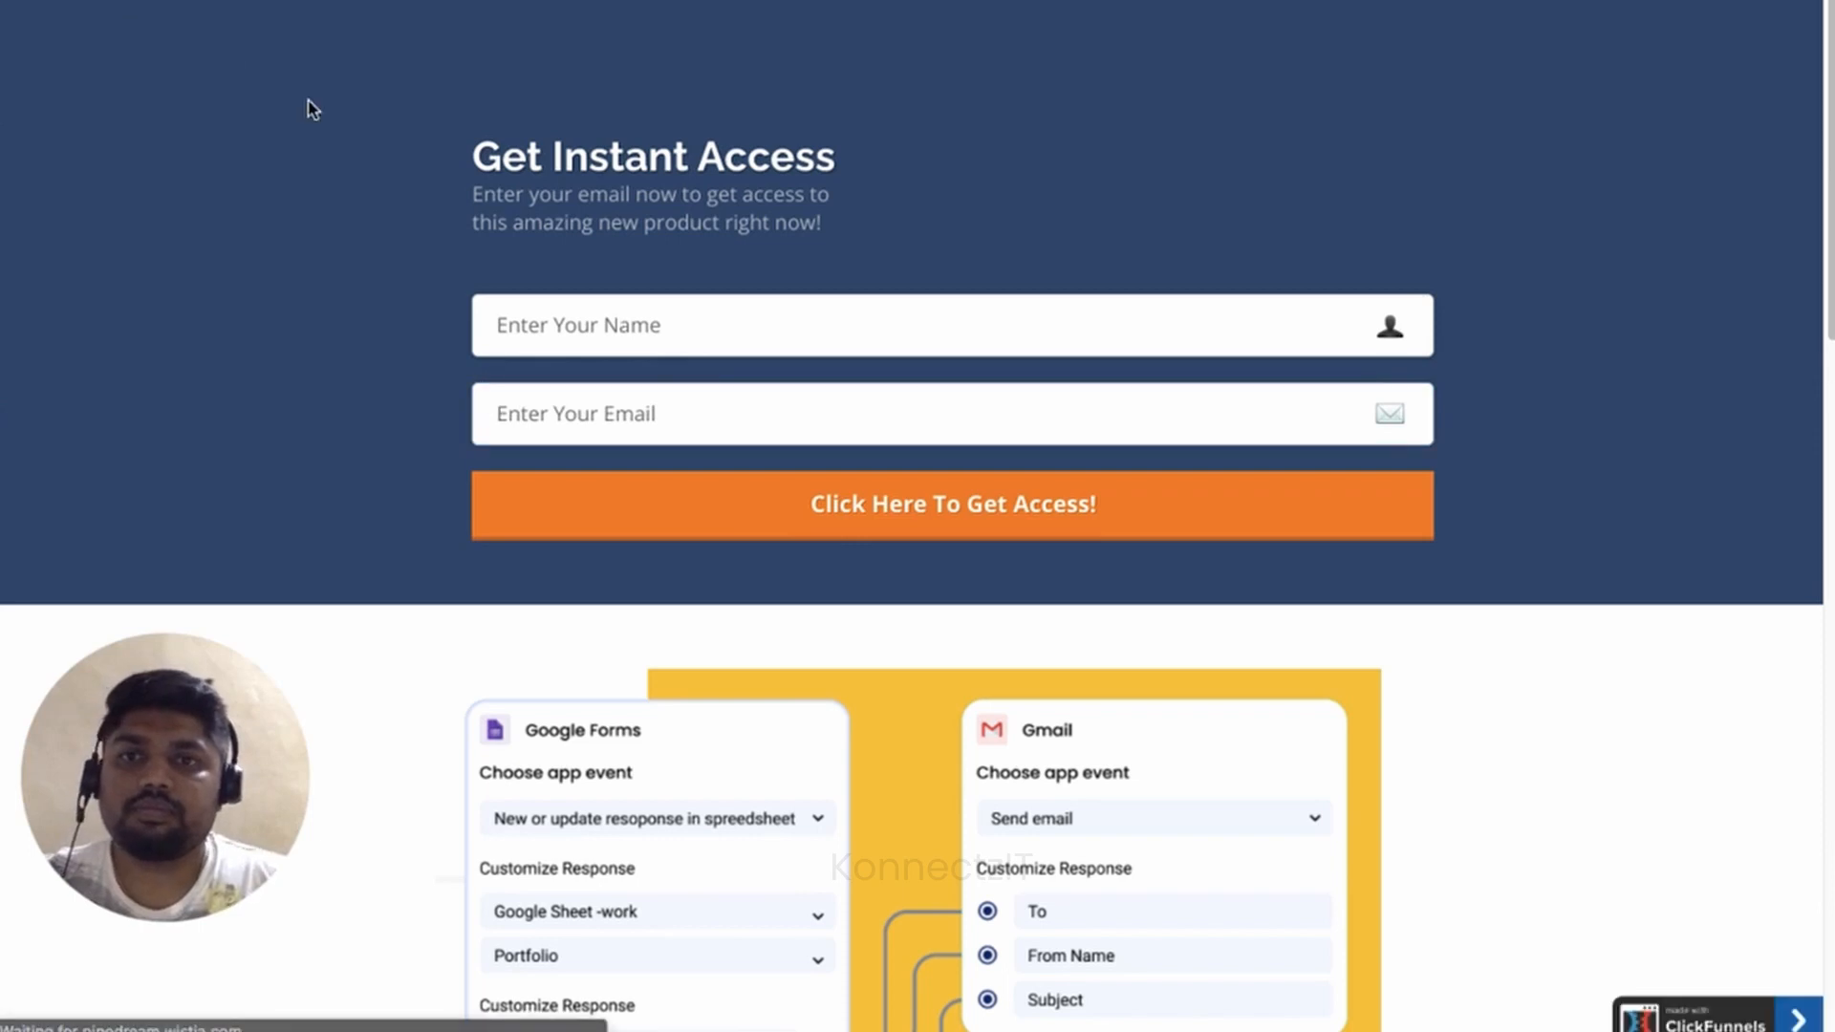
Enter a new contact's full name and pick their e-mail from the autofill suggestions.
left_click(696, 312)
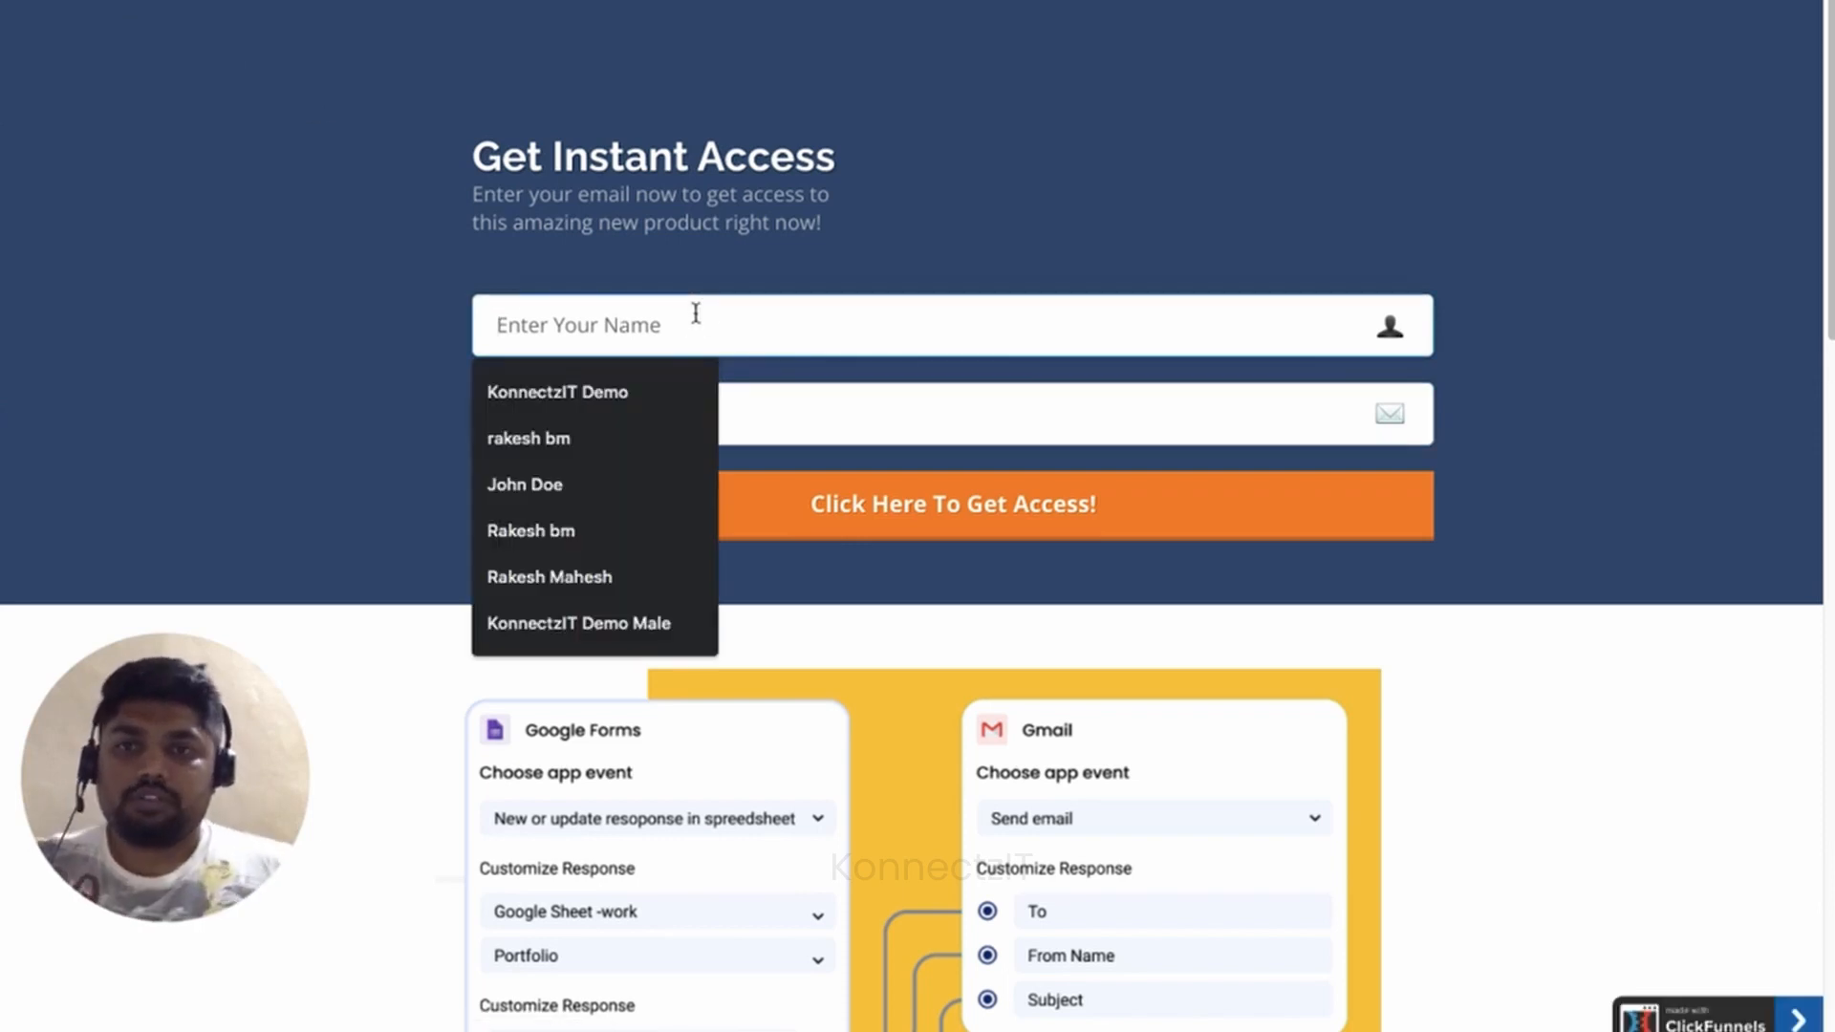
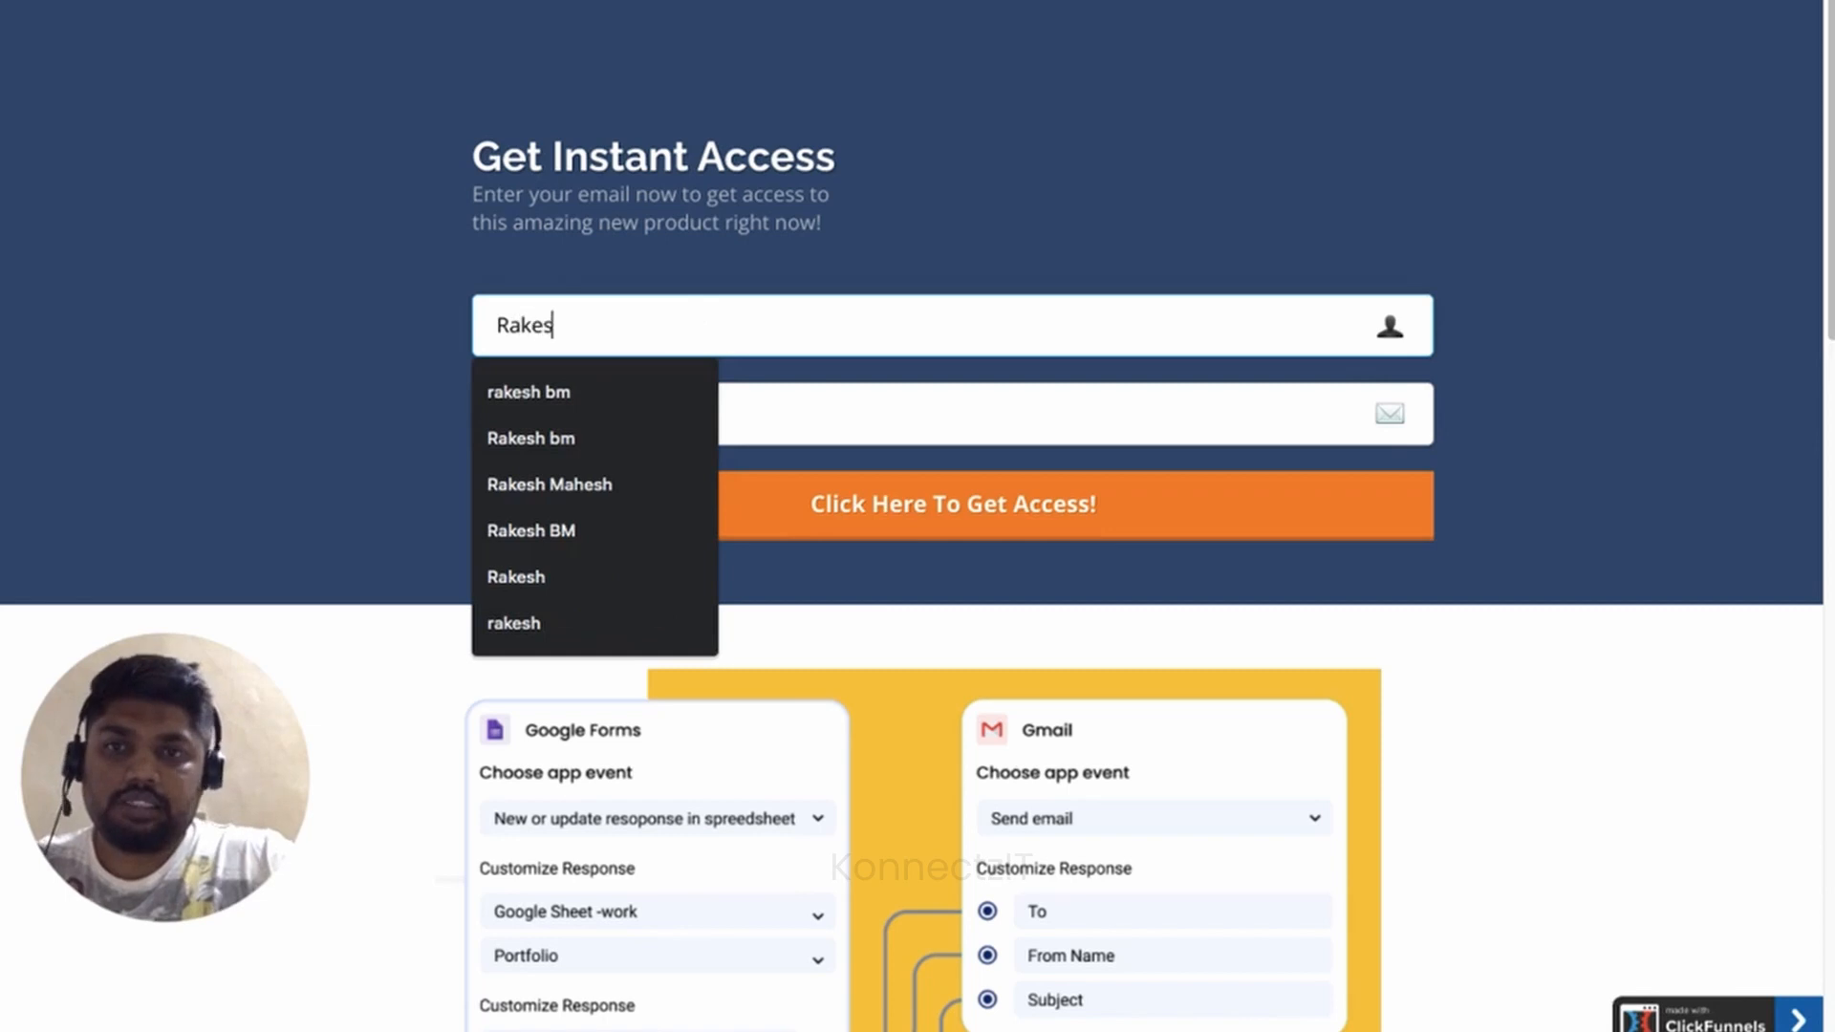
key("Tab")
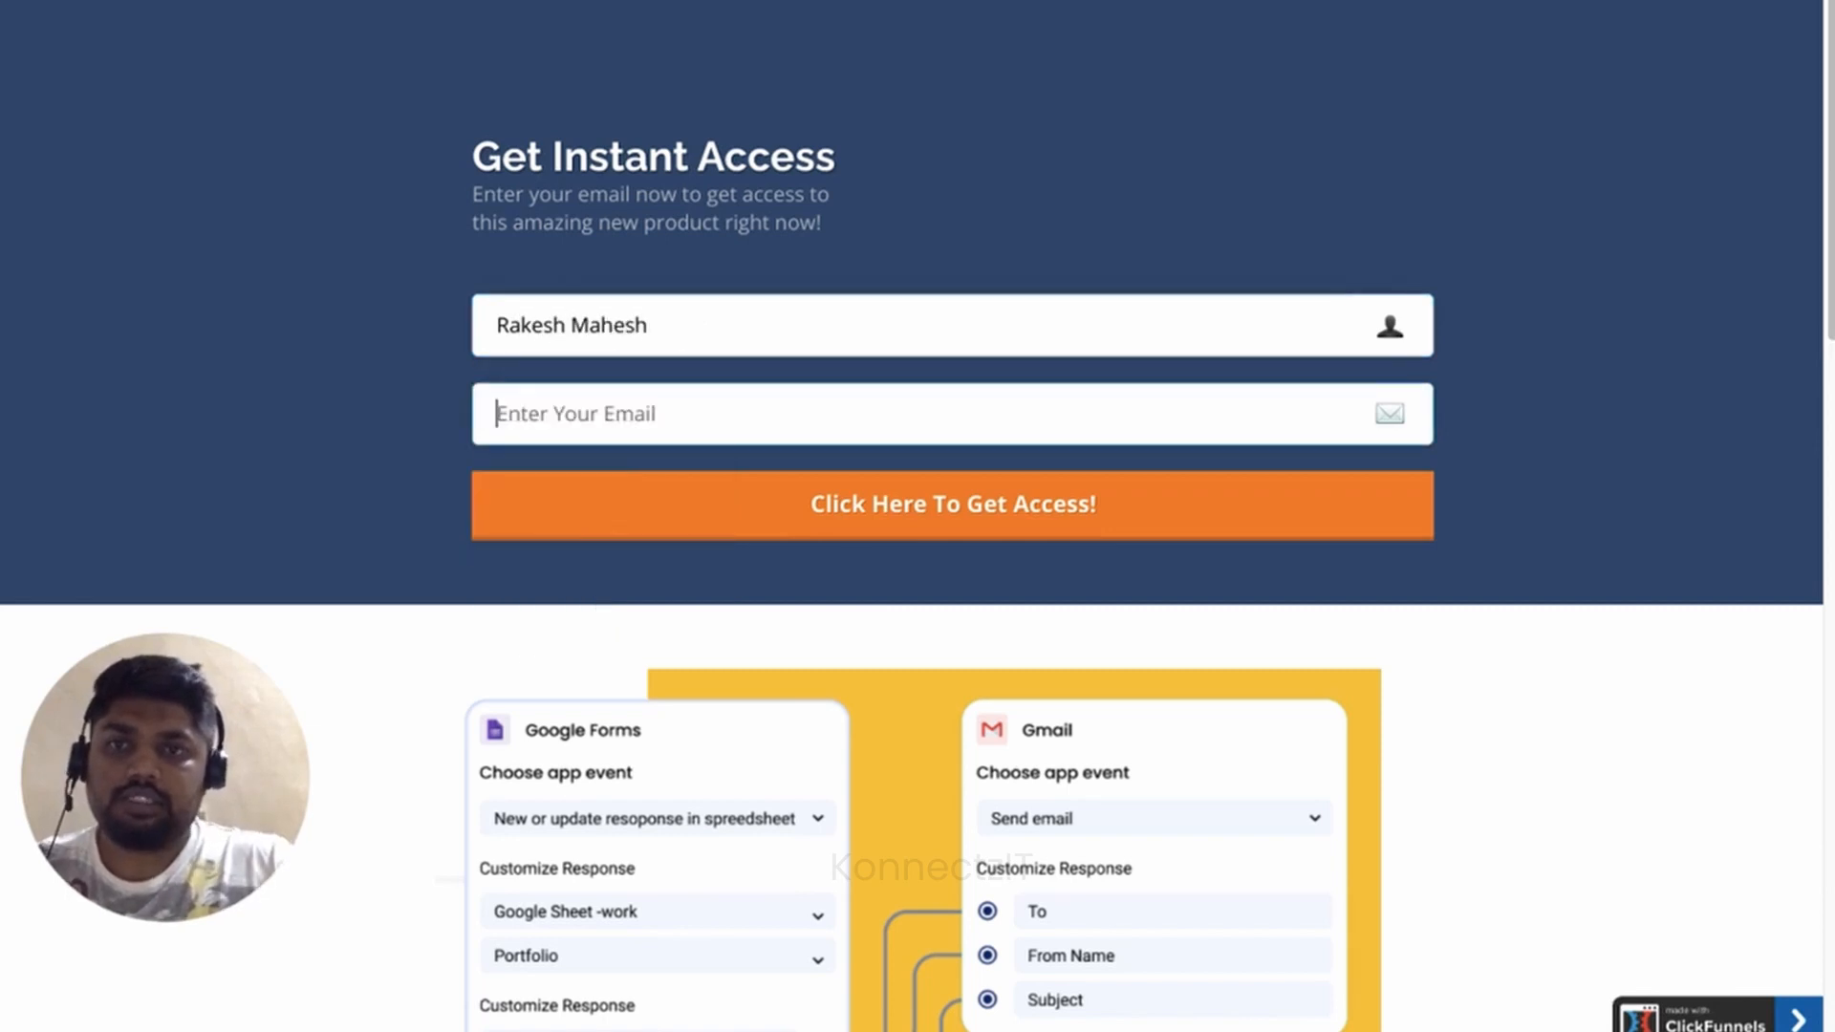
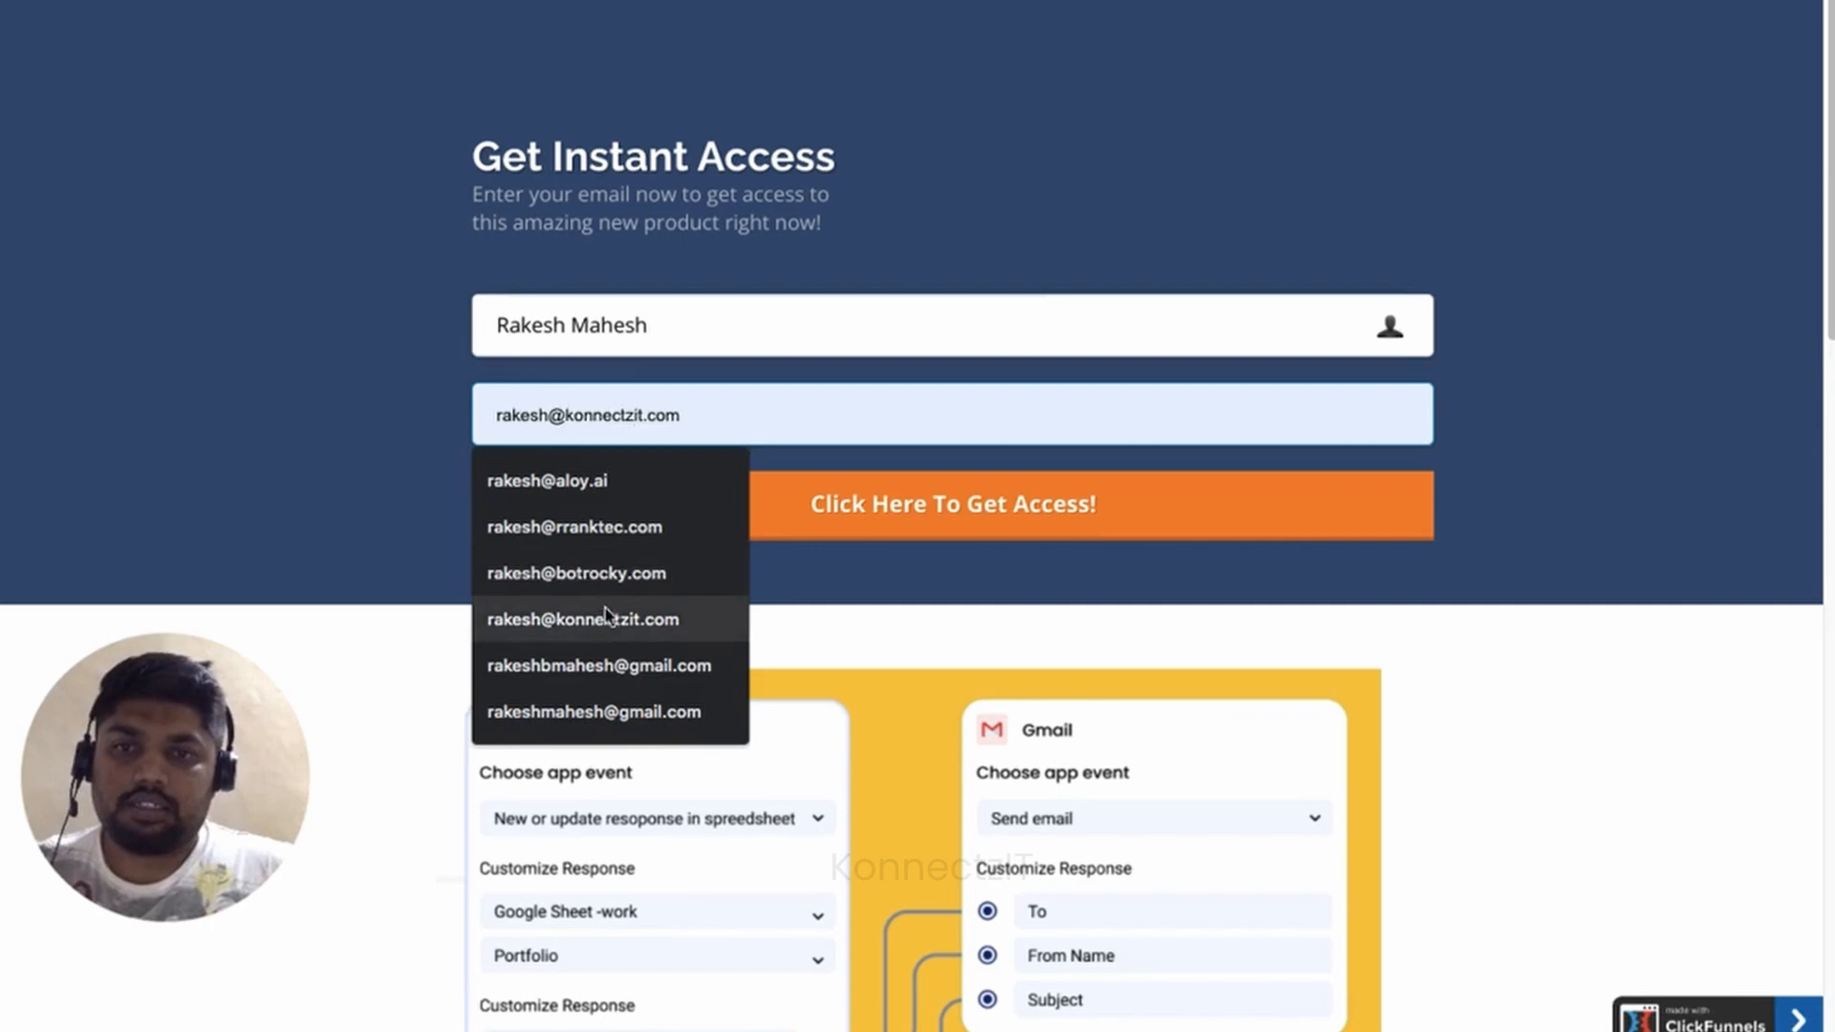
left_click(602, 621)
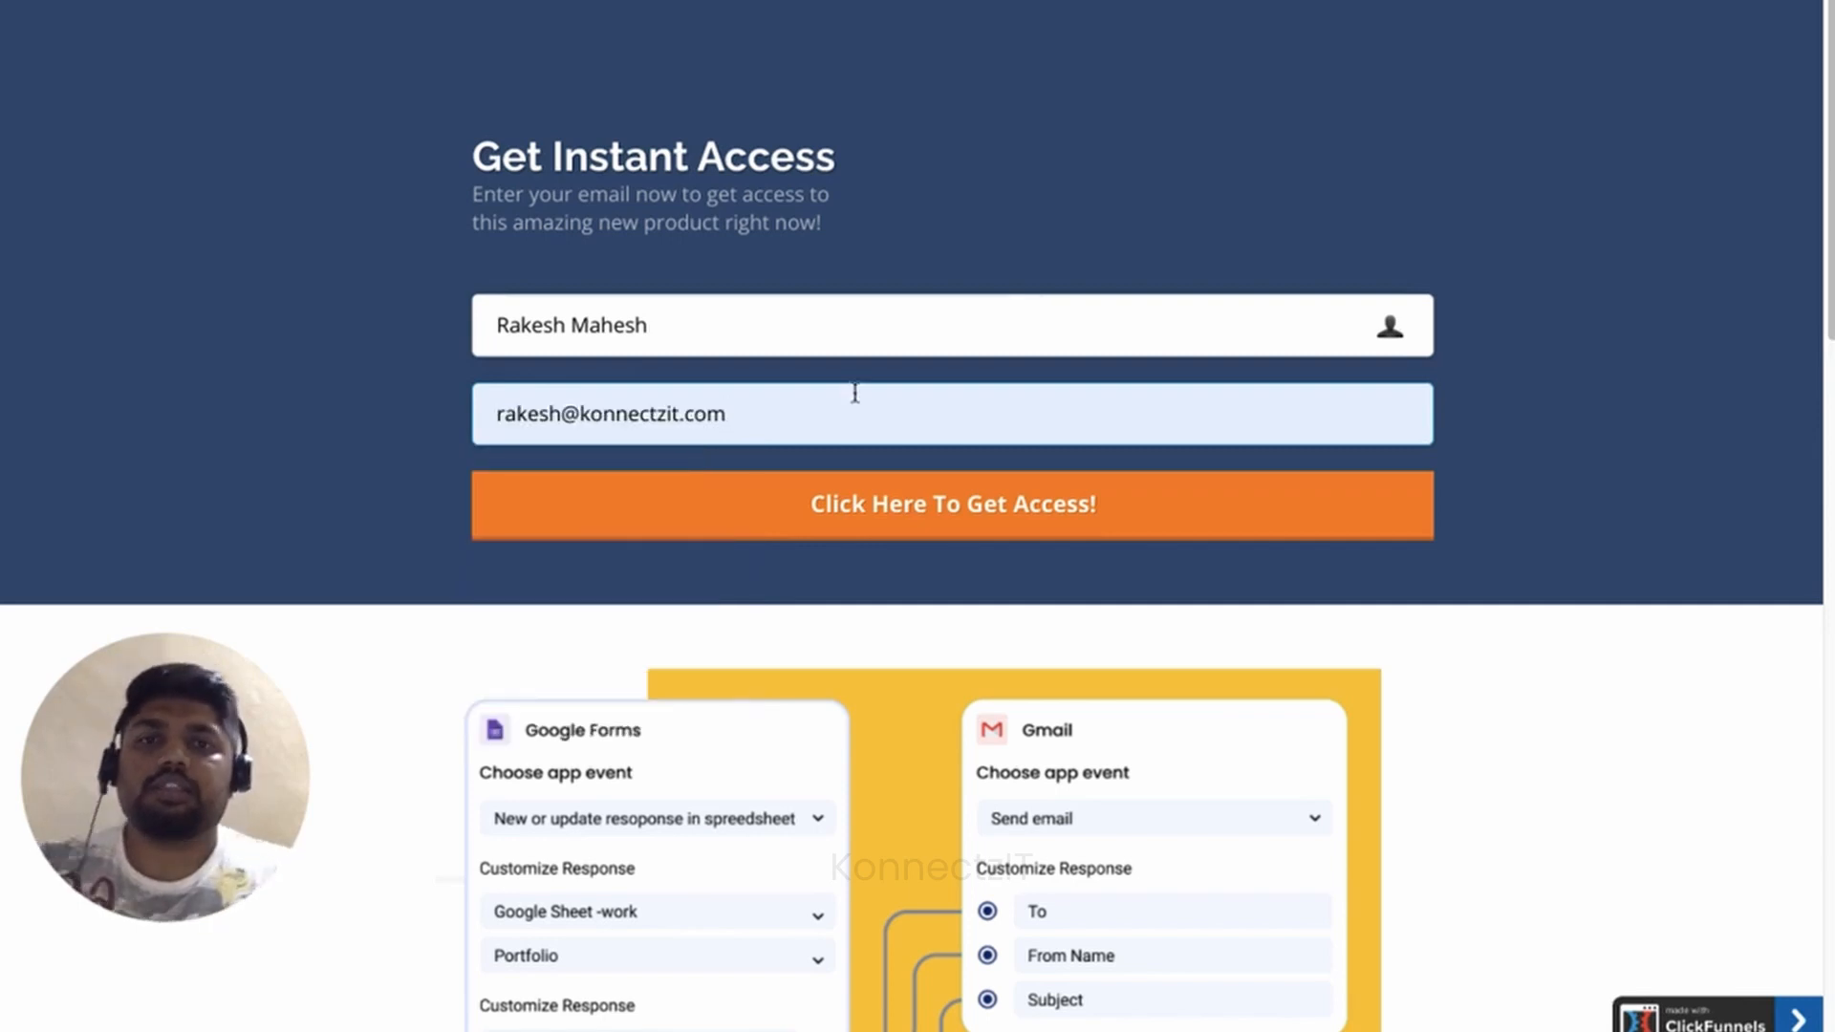
Submit the opt-in form, verify the contact in Demo cells A10 and B10, then return to KonnectzIT.
left_click(967, 526)
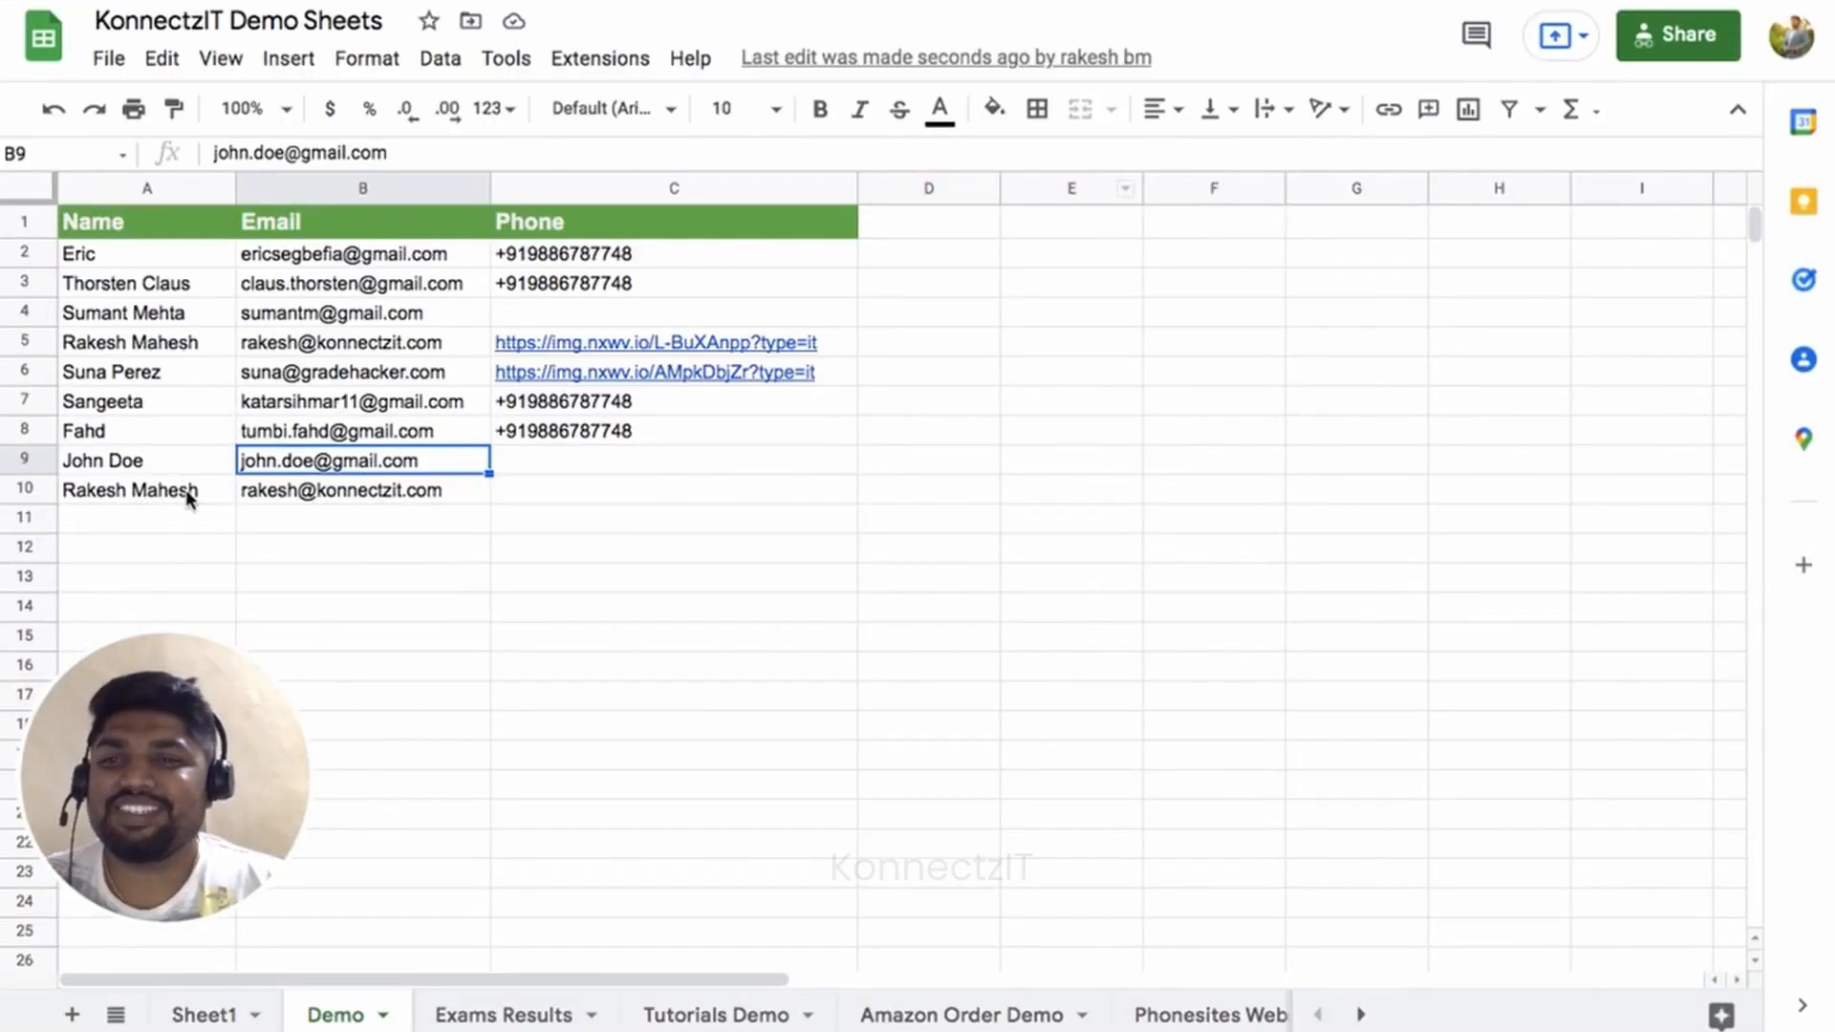
left_click(189, 548)
left_click(291, 495)
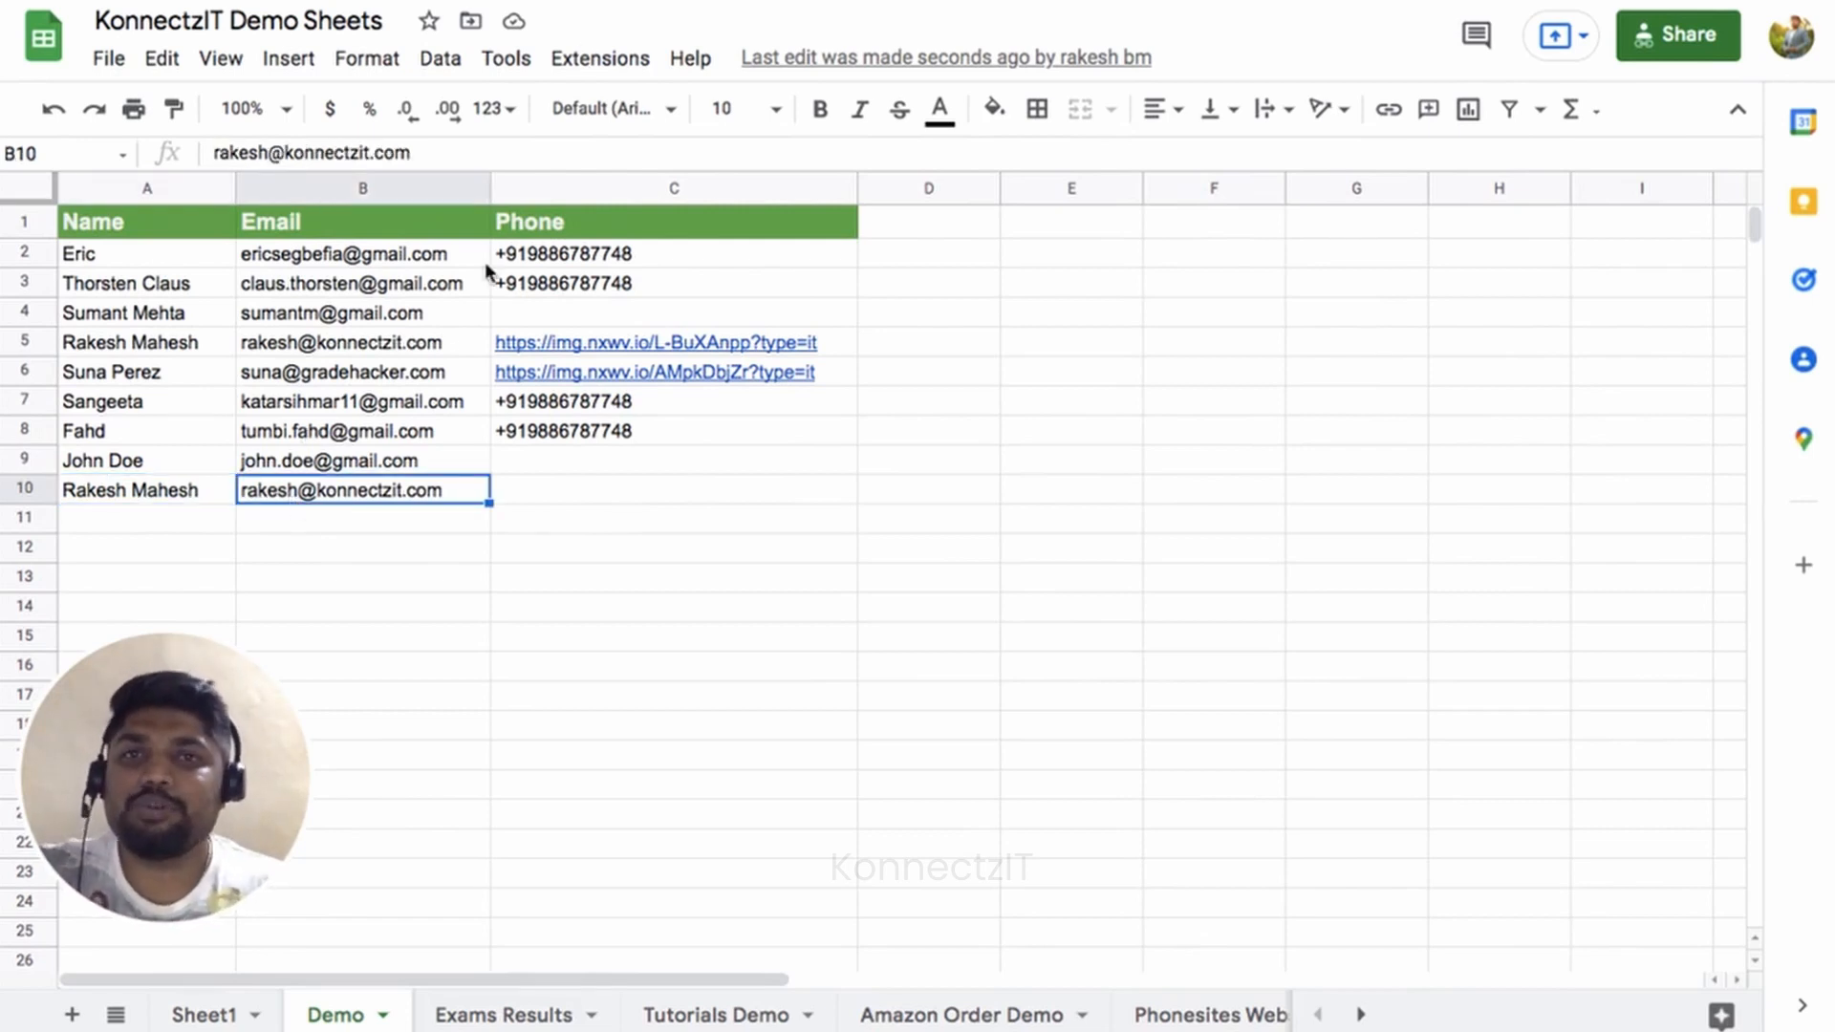
left_click(676, 2)
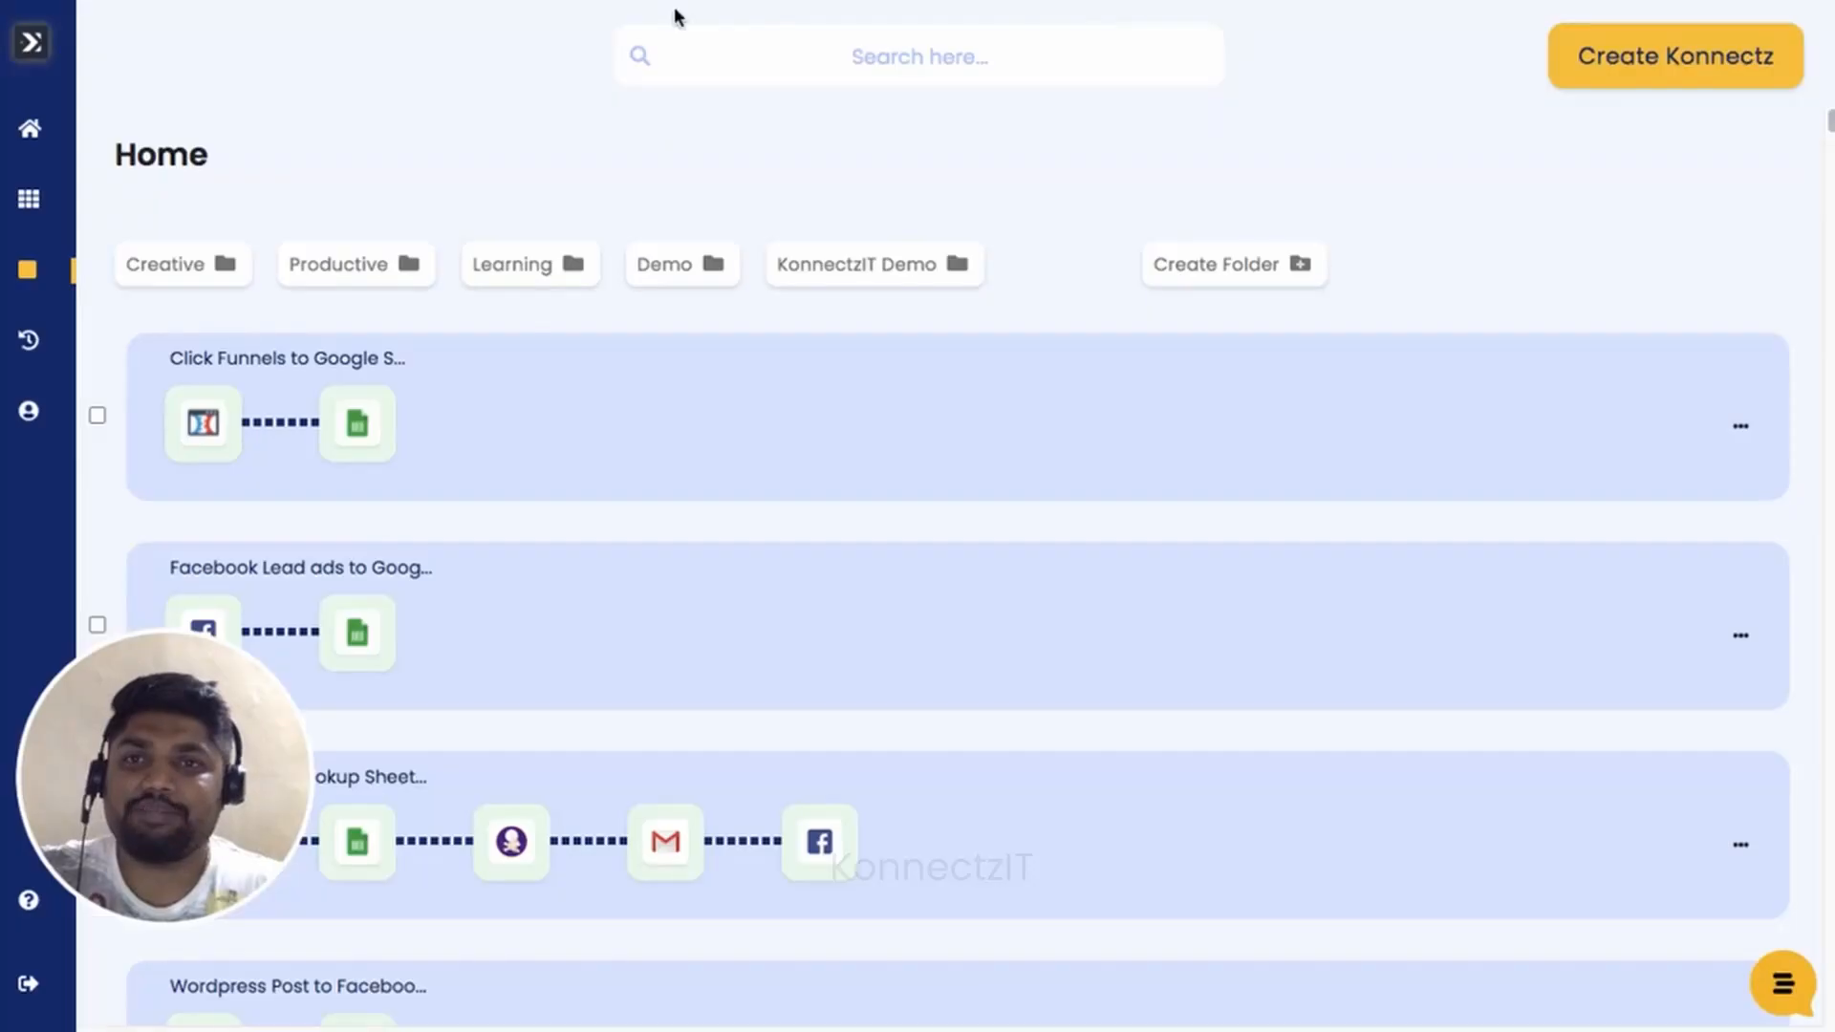
Open the Click Funnels to Google Sheets konnect in the editor and hide the app list panel.
left_click(1050, 415)
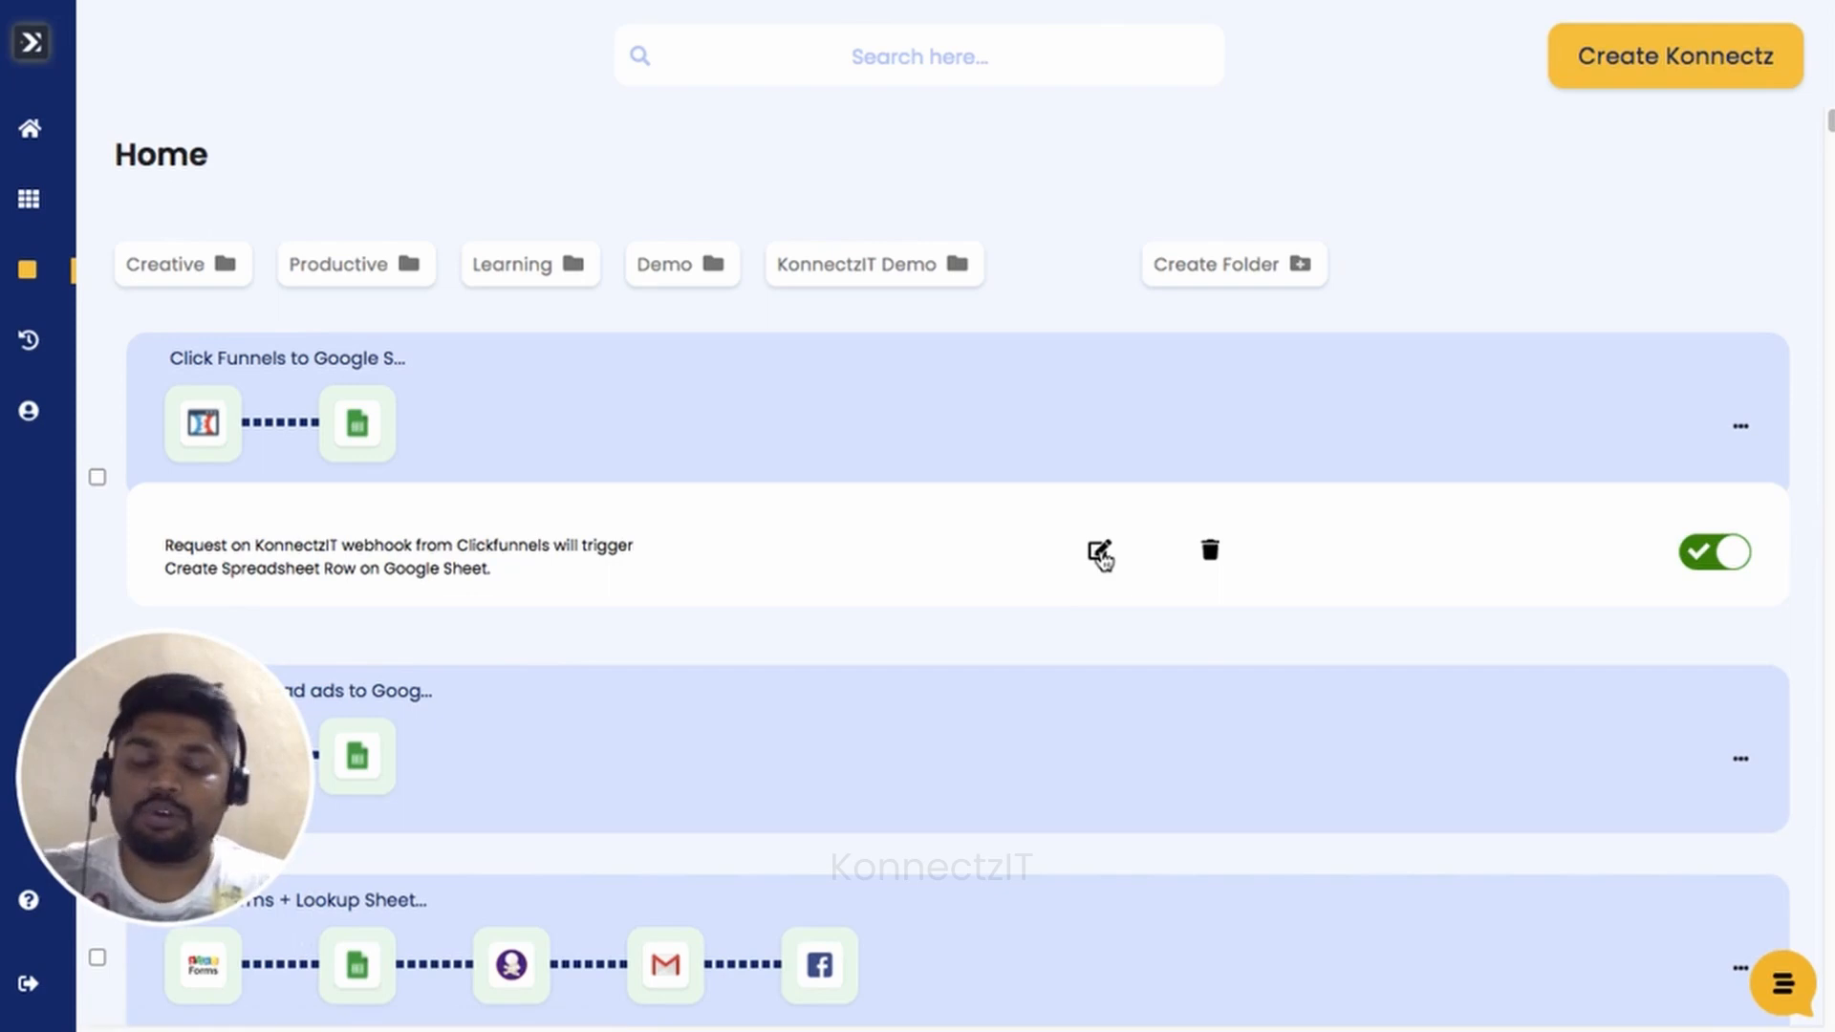
left_click(1099, 552)
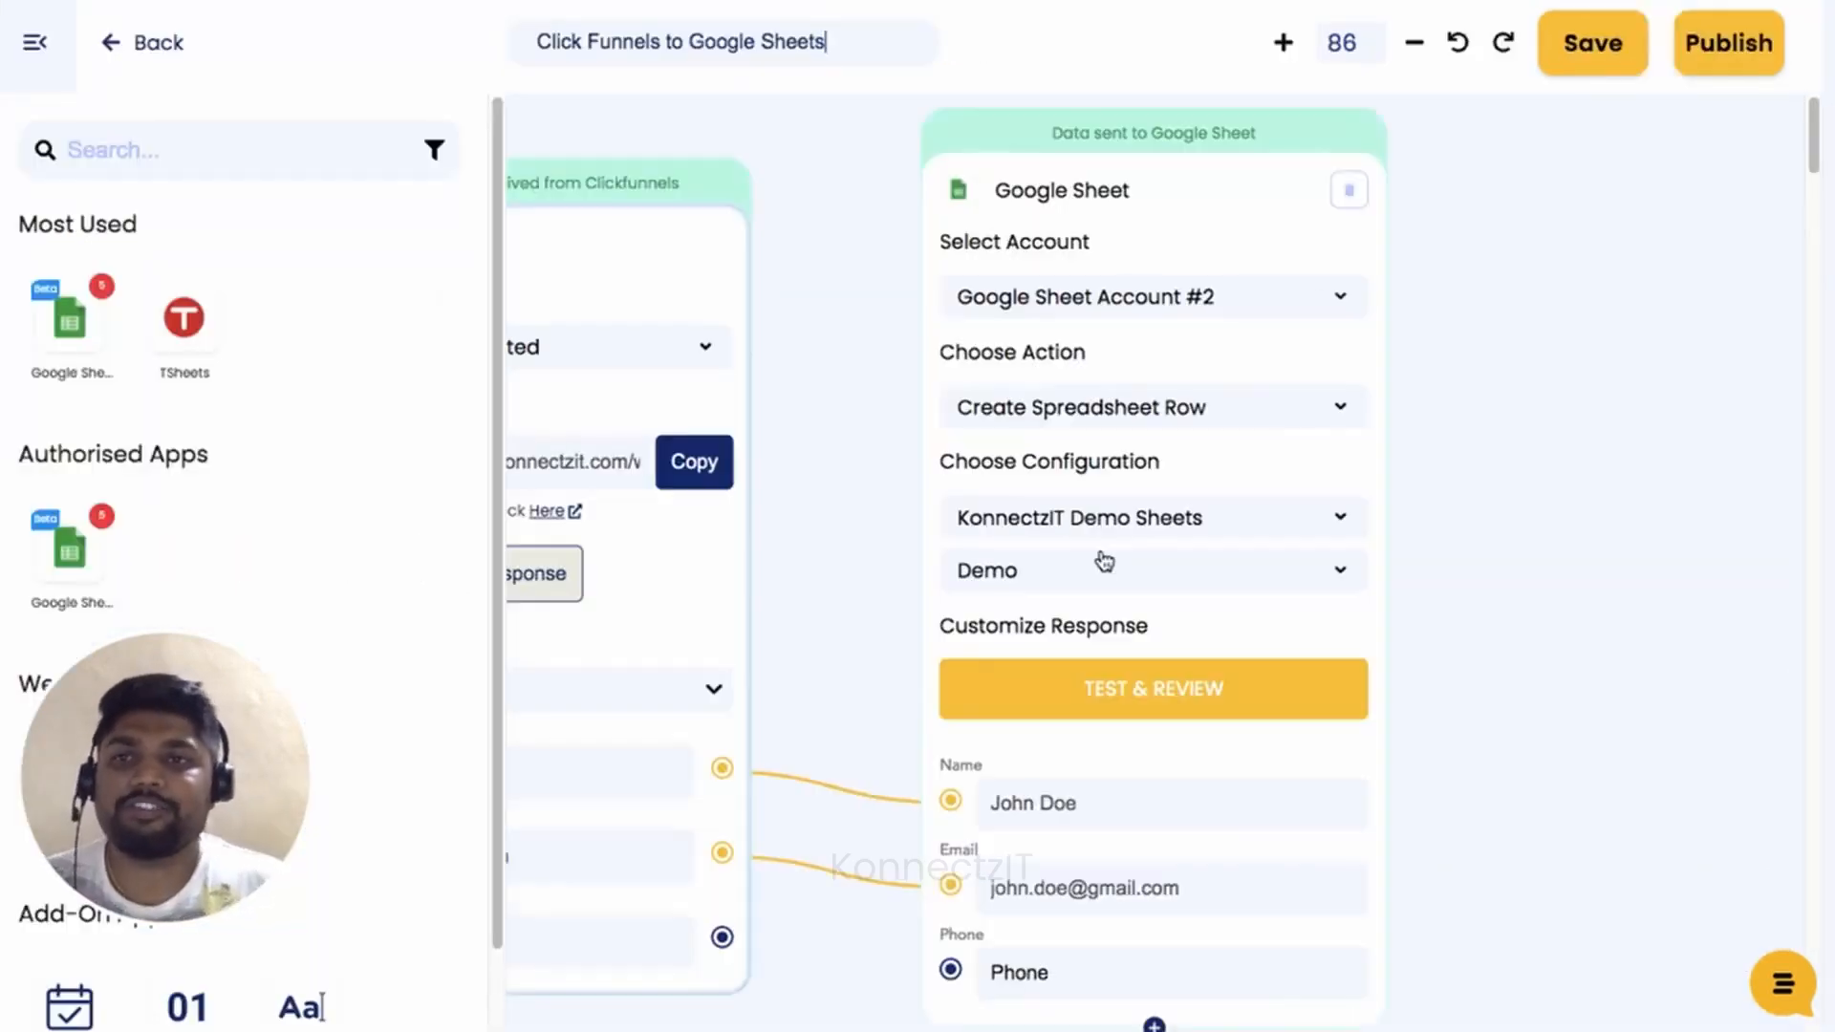
left_click(45, 63)
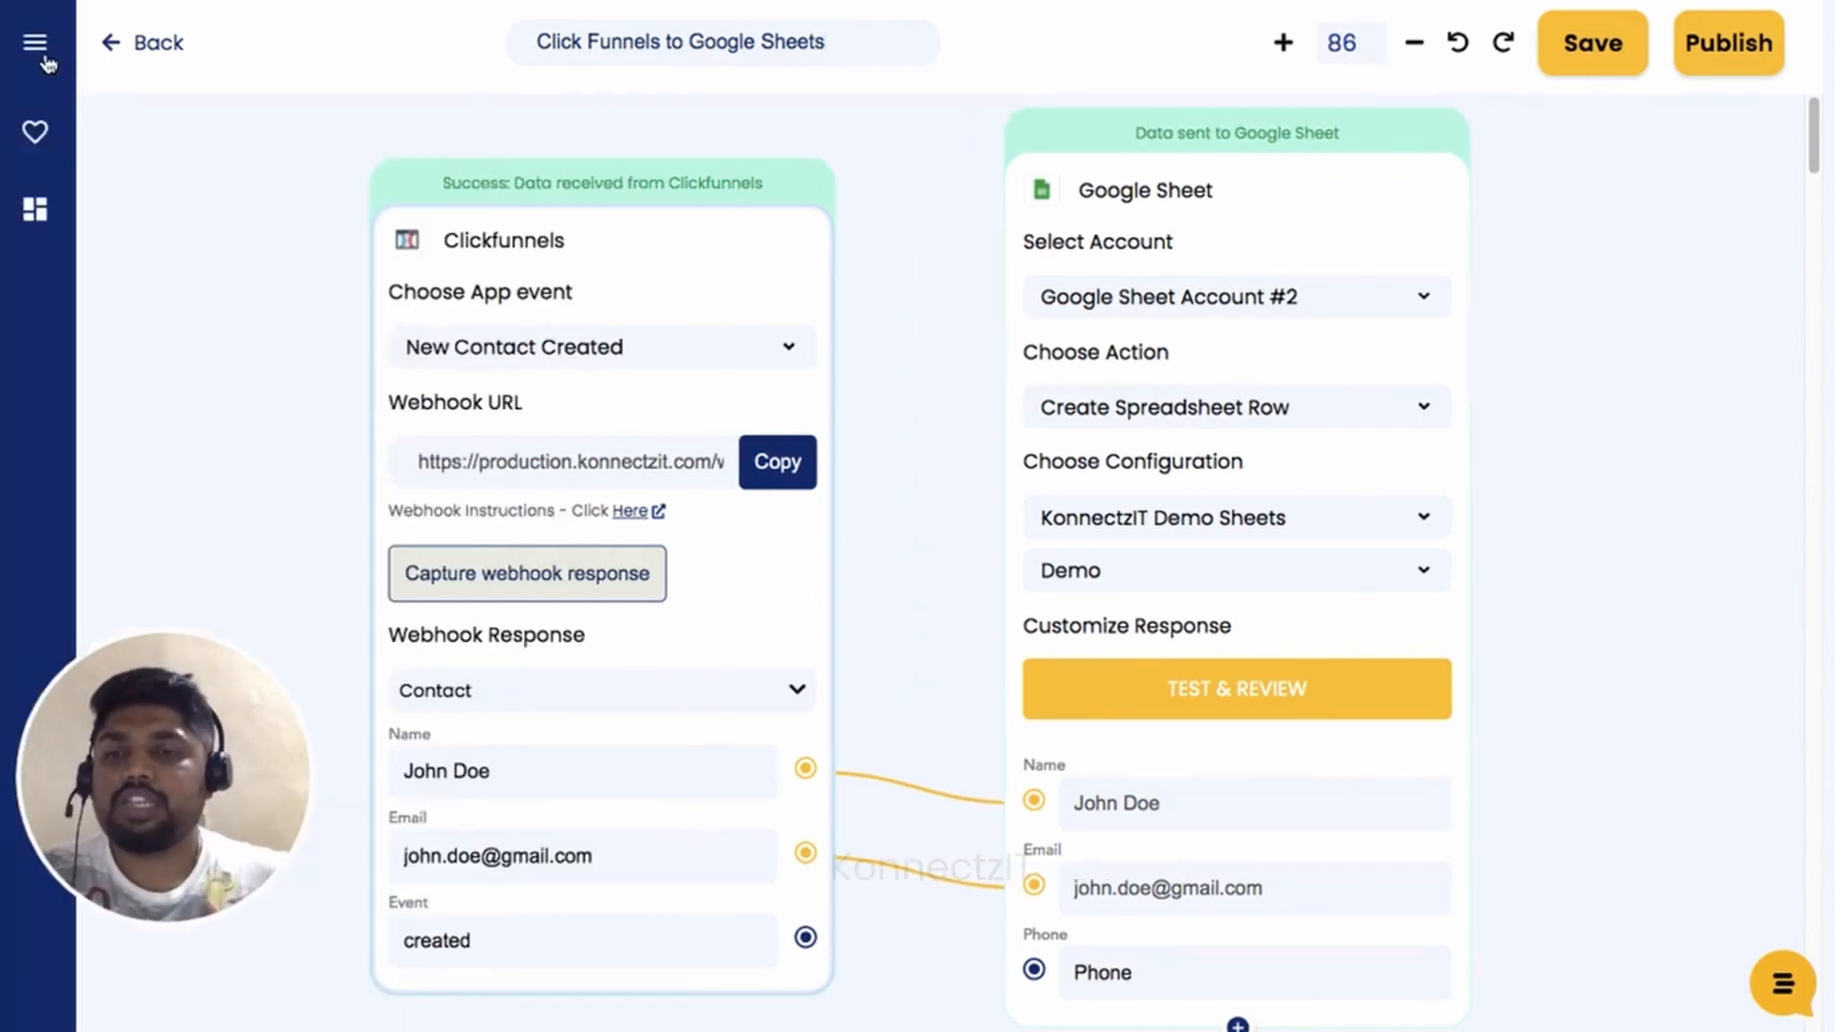